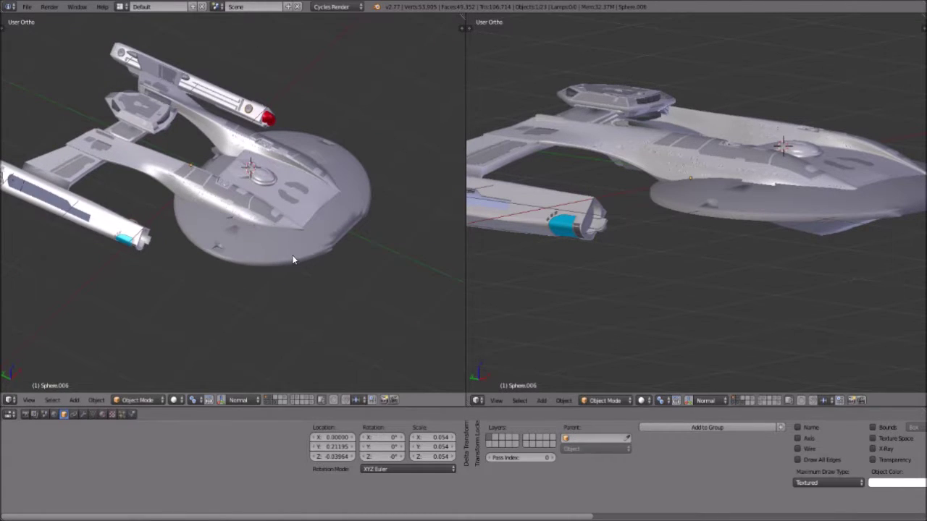
Step: Examine the starship model from above, the front and the side, ending on the red-tipped nacelle
middle_drag(386, 221, 322, 246)
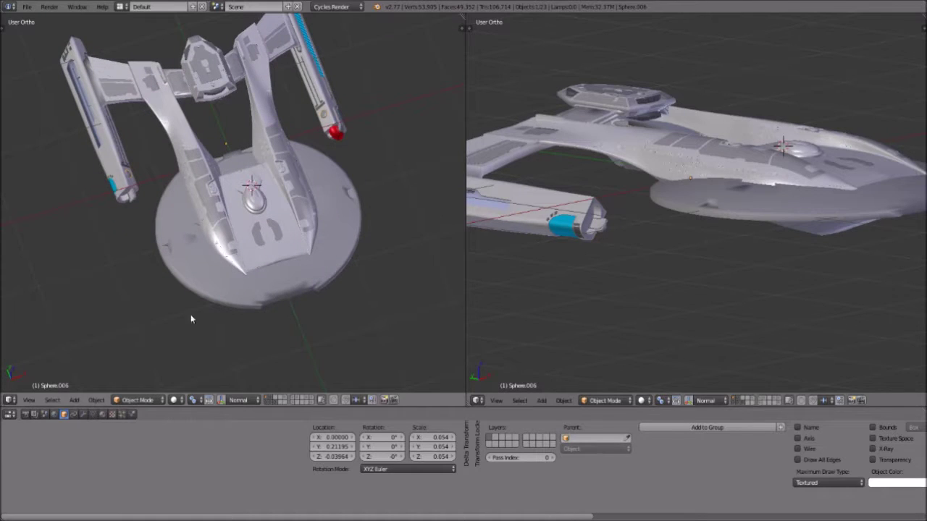
click(29, 399)
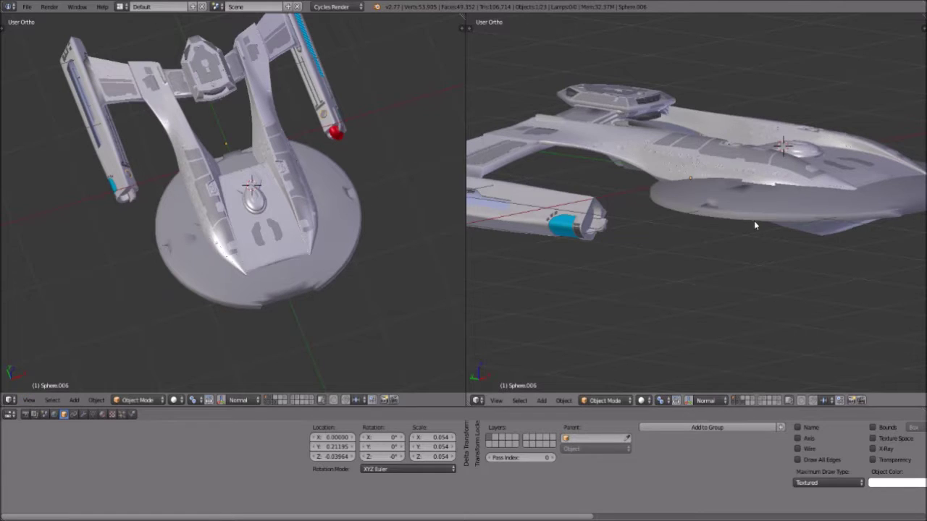
middle_drag(754, 221, 689, 224)
middle_drag(765, 247, 695, 311)
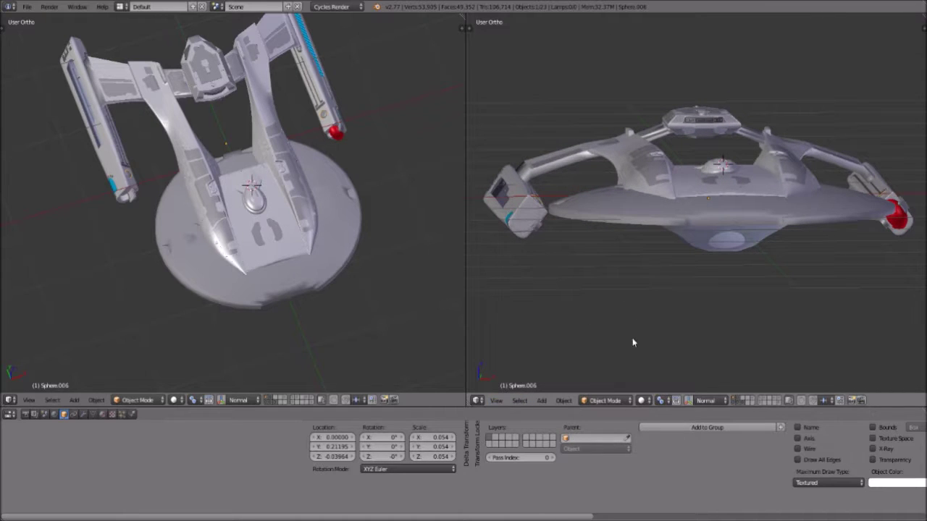
click(563, 400)
middle_drag(703, 274, 798, 222)
scroll(790, 217, up, 3)
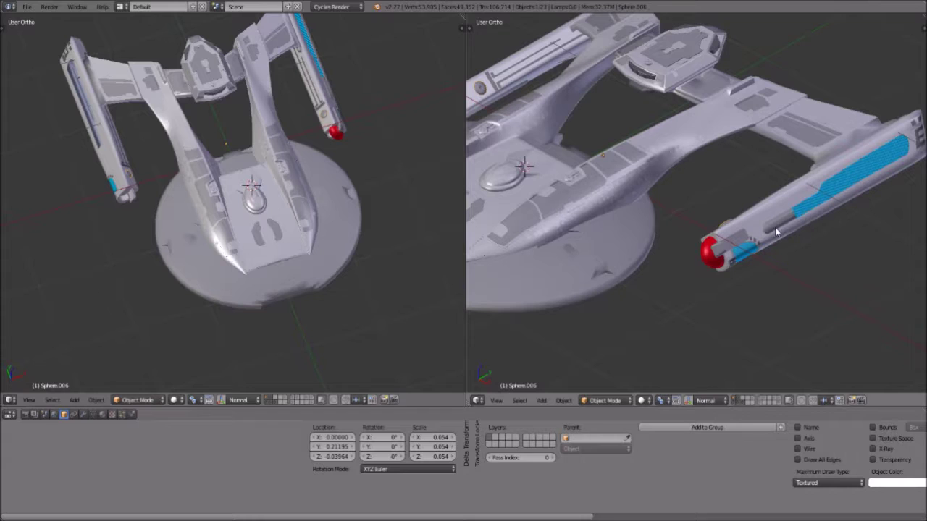
Step: Select the already mirrored nacelles and inspect how both sides match, including in Top view
right_drag(778, 232, 782, 200)
right_click(782, 199)
right_click(828, 194)
right_click(847, 183)
right_drag(788, 221, 736, 226)
middle_drag(735, 226, 910, 163)
scroll(631, 155, down, 3)
middle_drag(853, 122, 781, 200)
right_click(781, 200)
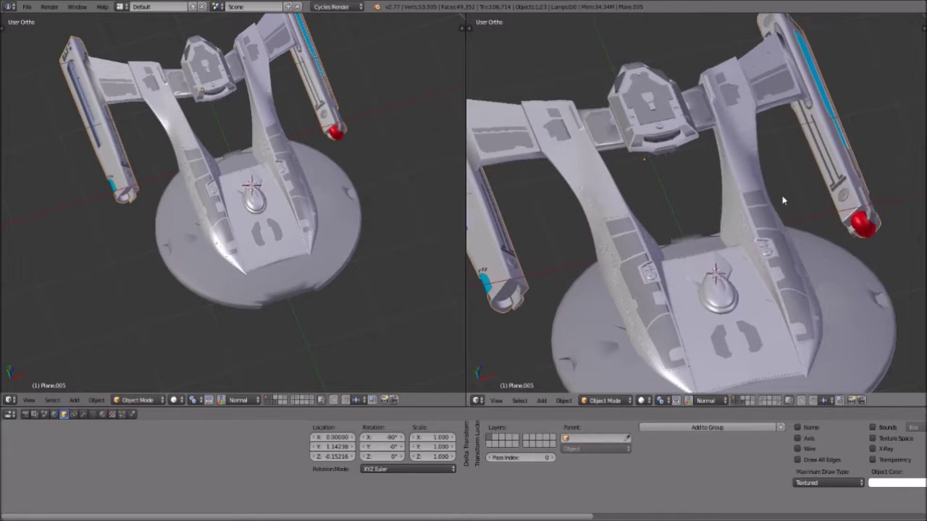
mouse_move(833, 186)
middle_down()
mouse_move(820, 155)
mouse_move(816, 181)
middle_up()
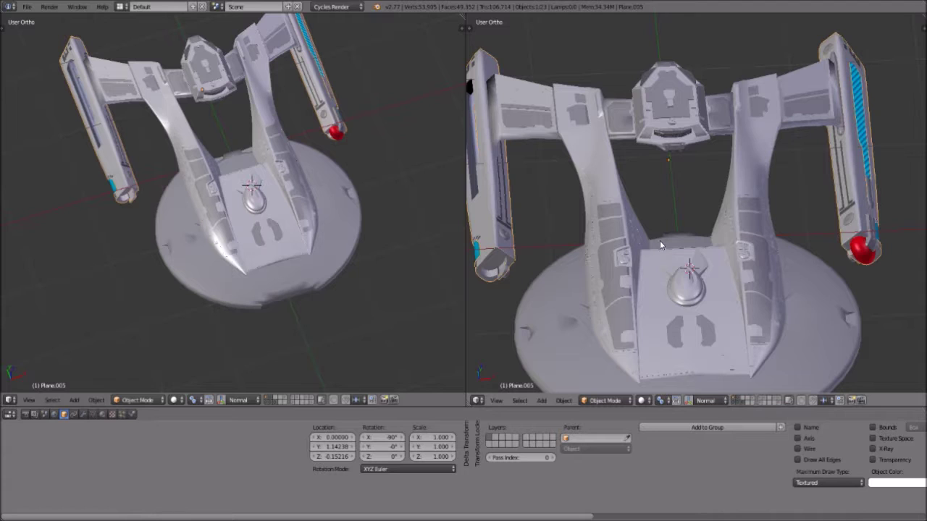
click(495, 400)
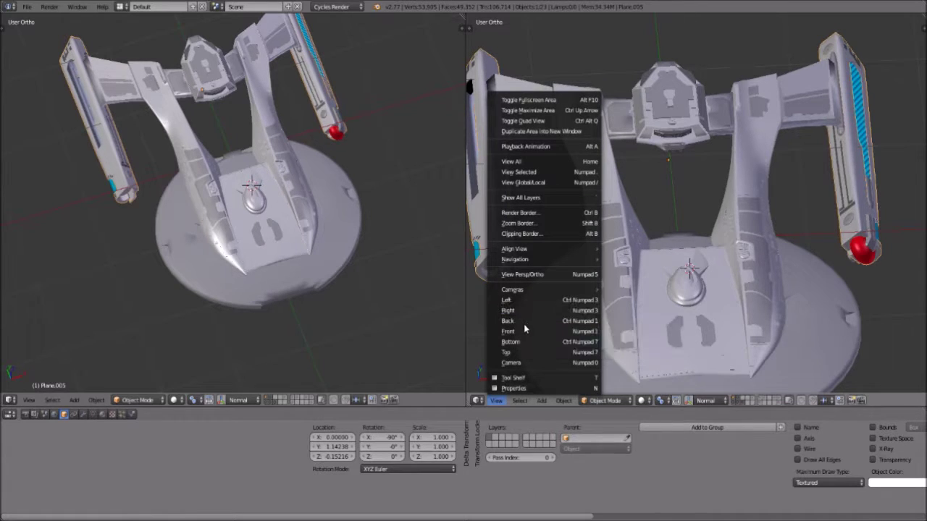
click(518, 352)
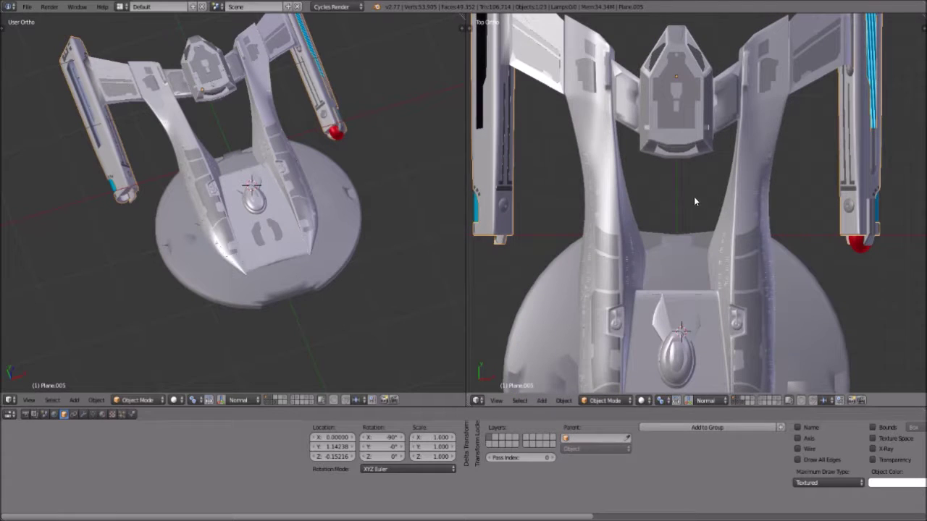
scroll(679, 191, down, 4)
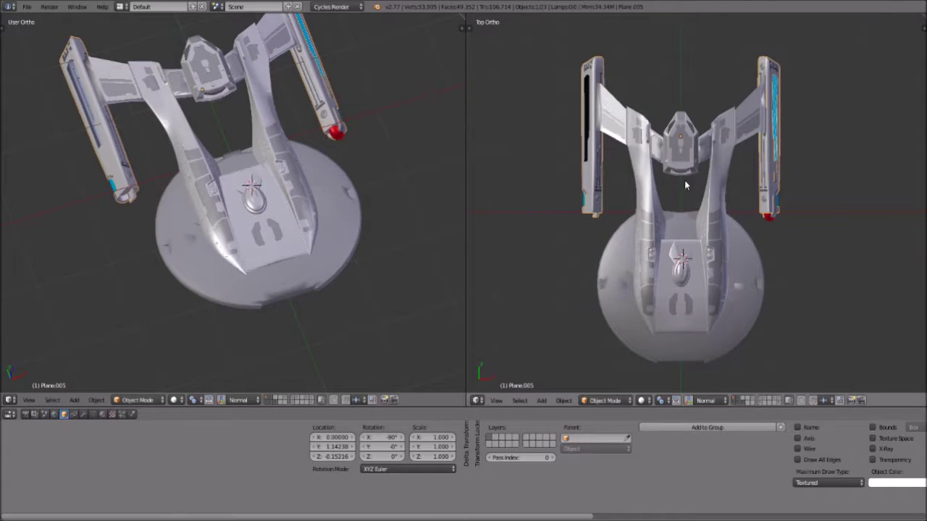
Step: Select the small mirrored sphere detail near the nacelle fronts and compare it on both nacelles
right_click(766, 204)
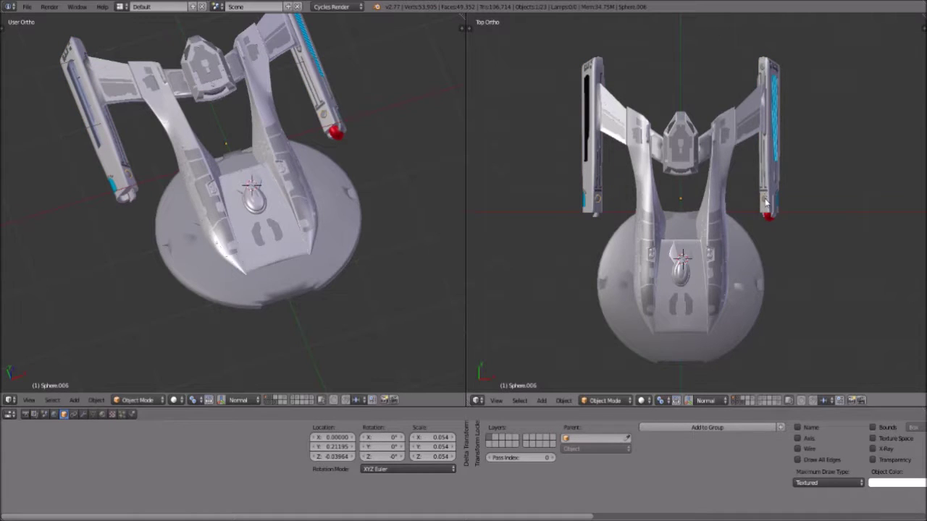
middle_drag(765, 208, 787, 213)
scroll(789, 214, up, 5)
scroll(789, 214, down, 2)
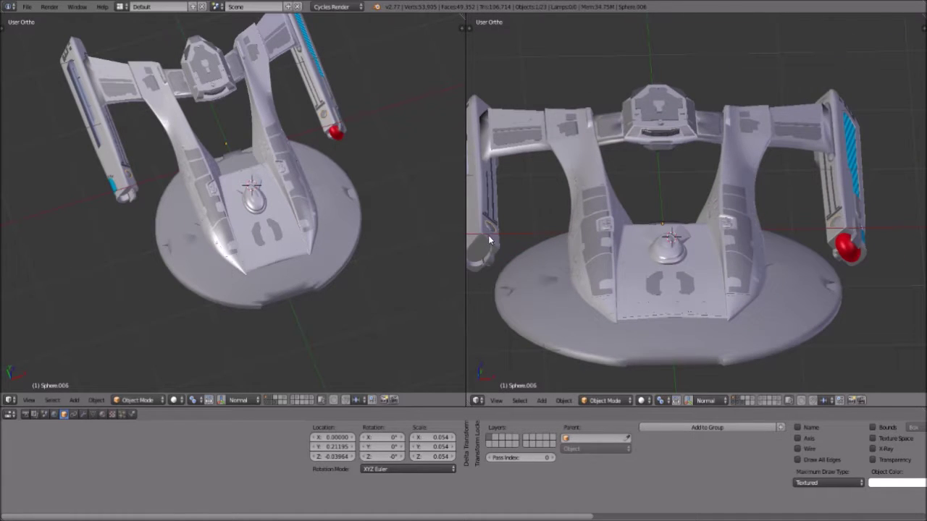
middle_drag(728, 262, 673, 232)
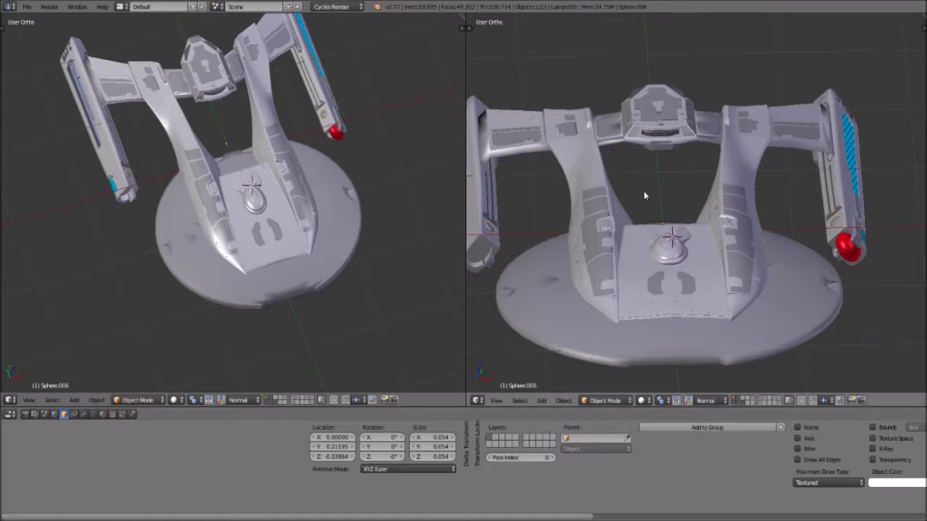
Step: Select the raised detail on the outer side of the red-tipped nacelle and add a Mirror modifier to it in Front view
middle_drag(756, 284, 686, 230)
right_click(674, 229)
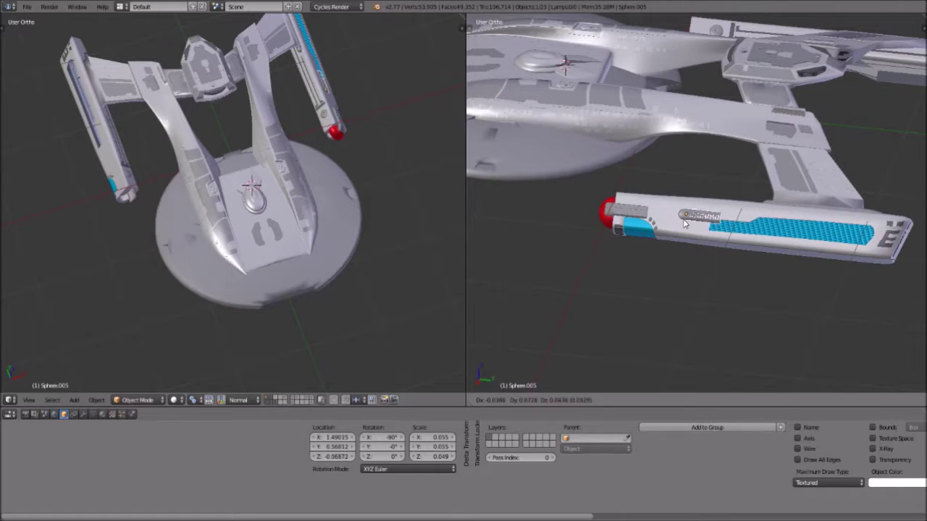
middle_drag(727, 72, 812, 235)
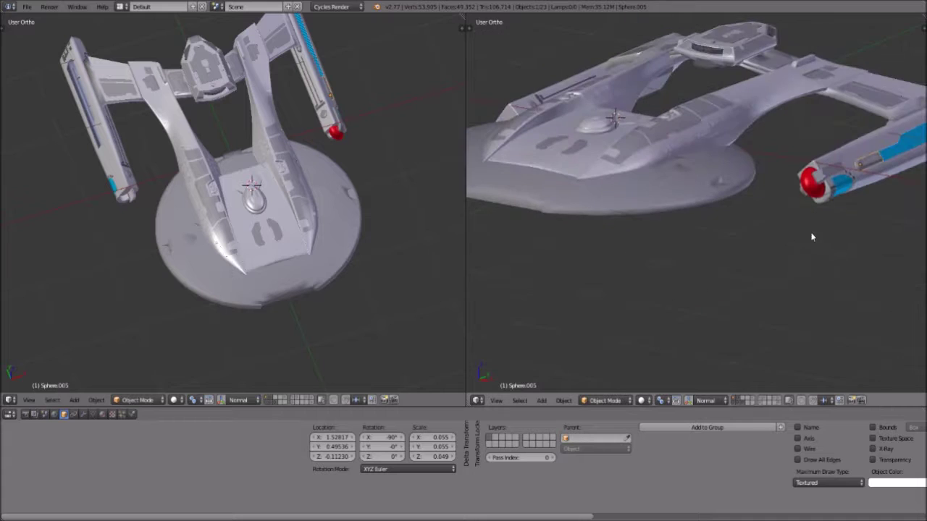
click(30, 399)
click(45, 331)
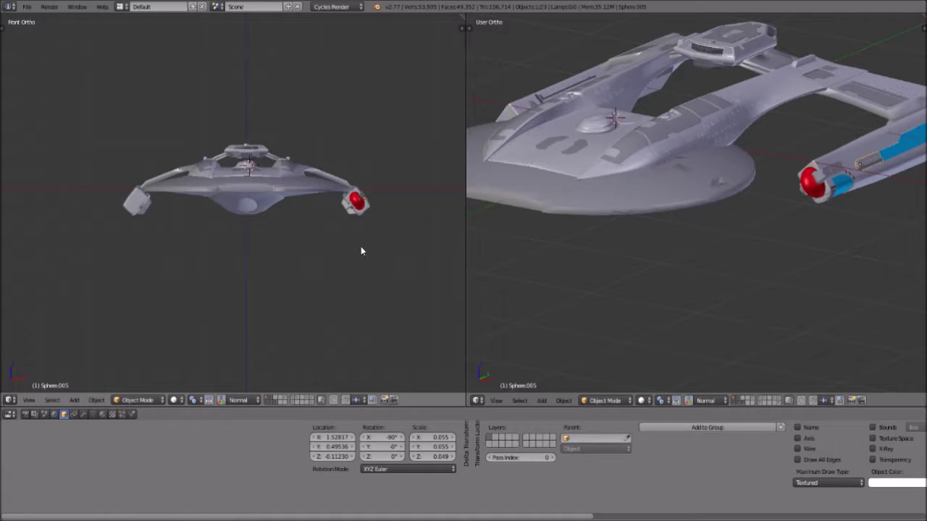
shift+middle_drag(361, 251, 315, 255)
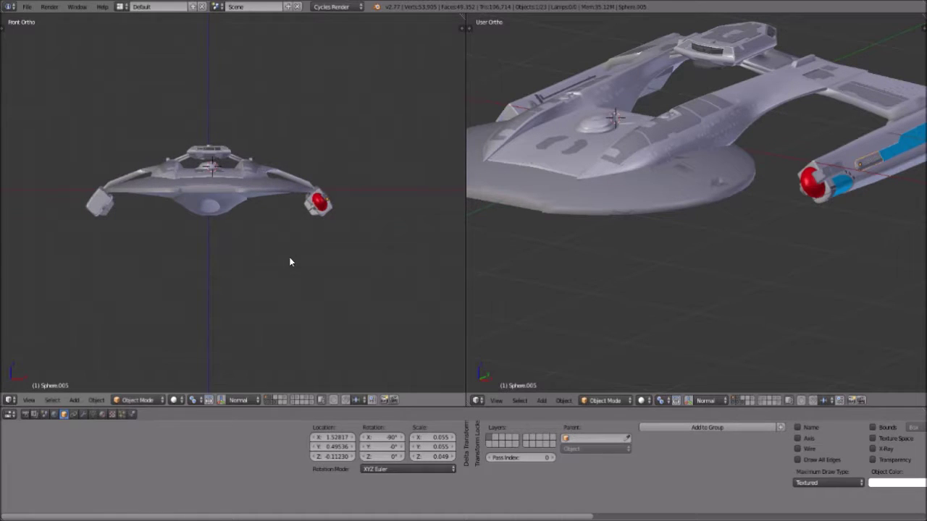
scroll(289, 263, up, 4)
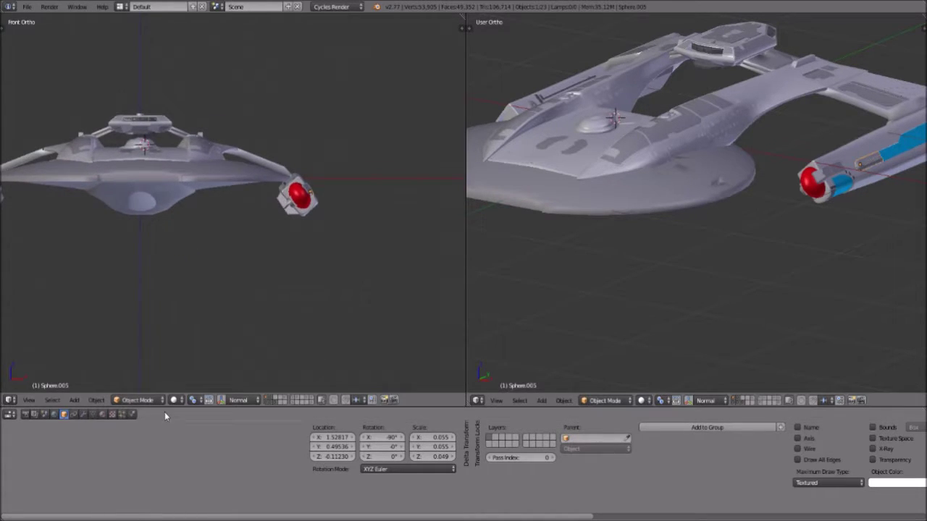
click(85, 415)
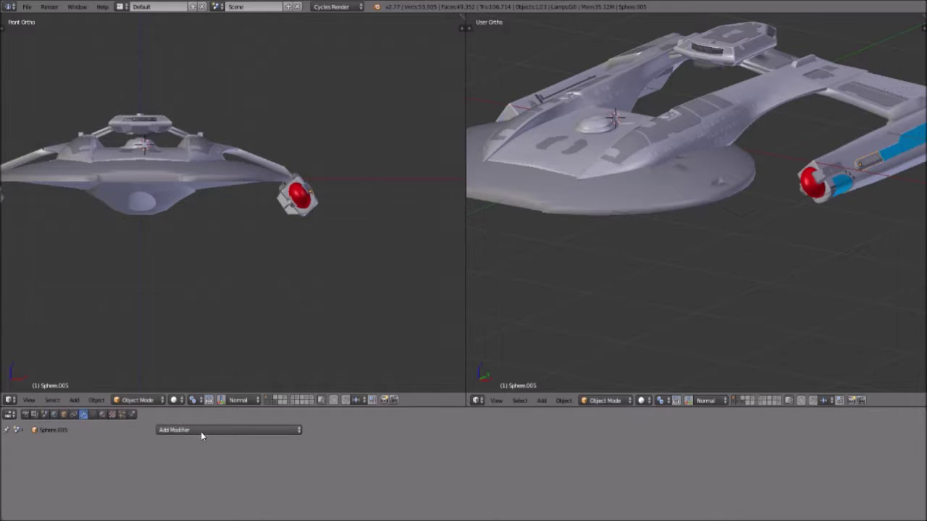
click(202, 432)
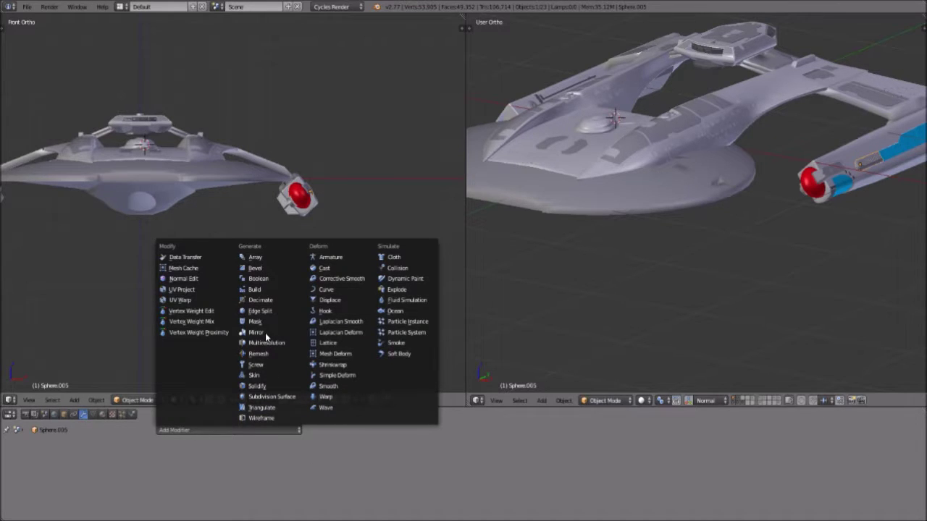
key(Return)
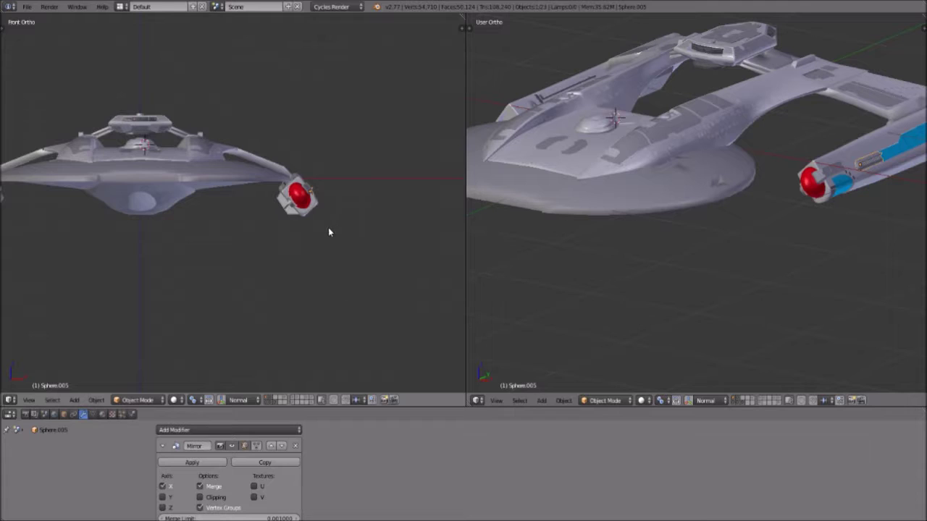
Step: Try moving the nacelle detail in Object Mode to test how its mirrored copy behaves
scroll(329, 230, up, 3)
key(g)
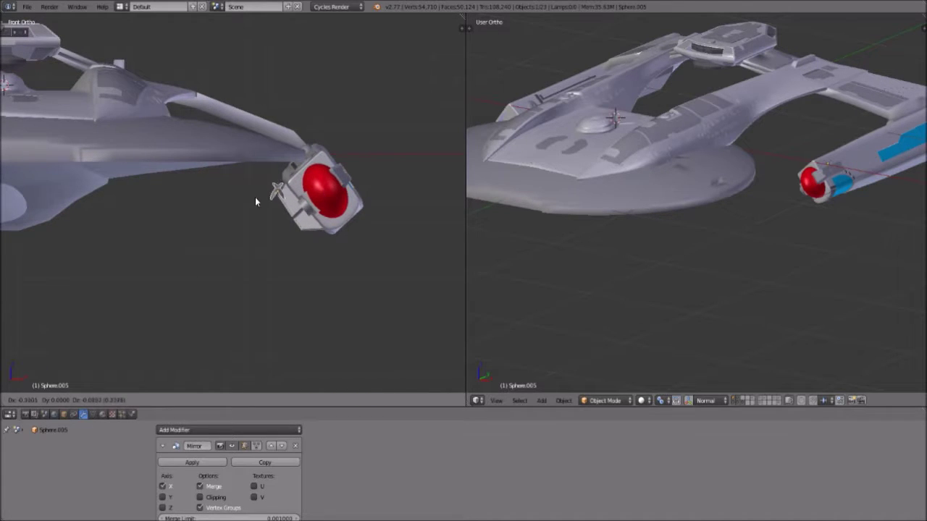
key(Escape)
Step: Try moving the whole mesh of the nacelle detail in Edit Mode to test the mirroring around its origin
click(136, 400)
click(150, 379)
key(g)
click(207, 256)
key(a)
key(a)
key(g)
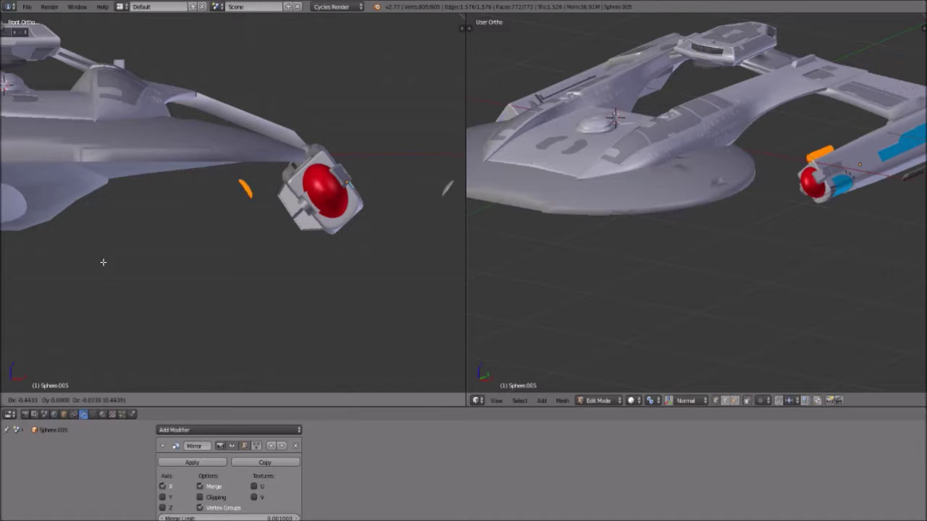
scroll(207, 262, down, 4)
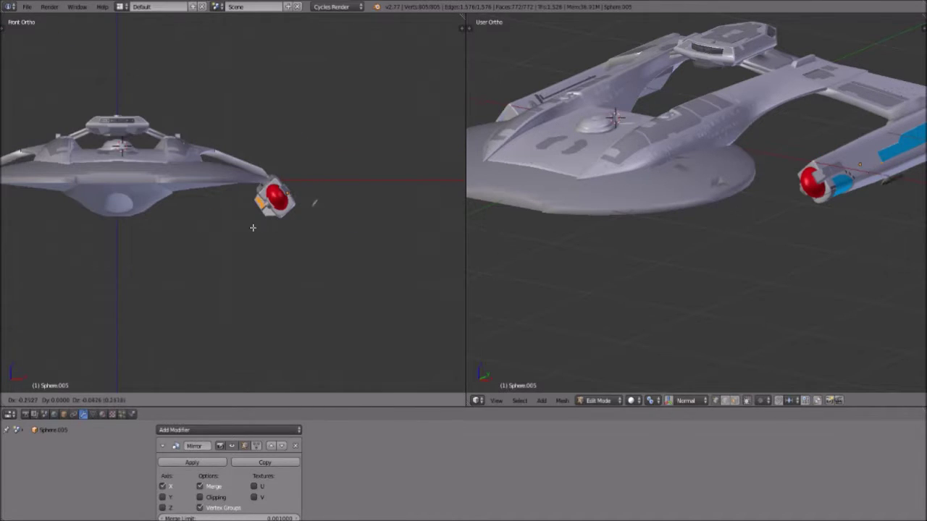
click(278, 210)
scroll(288, 194, up, 5)
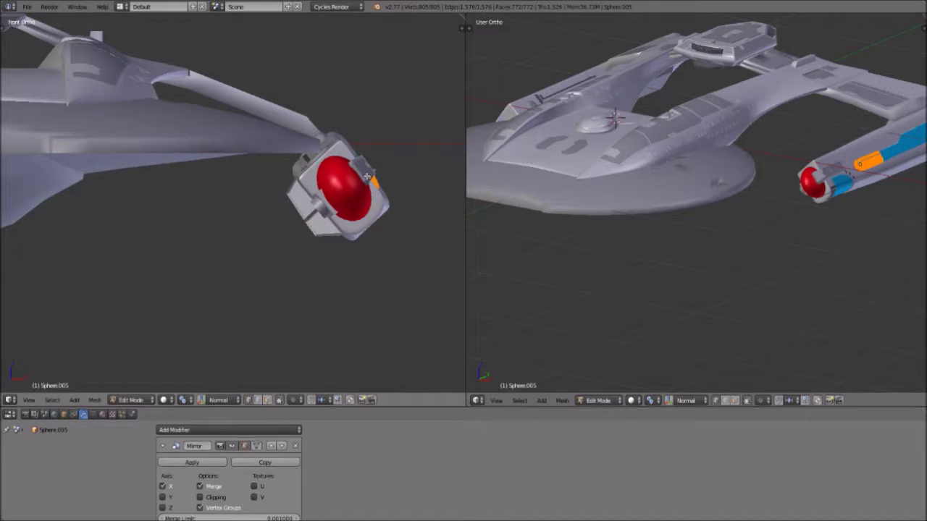
Step: Try shifting the nacelle detail's mesh along the X axis, and return to Object Mode
scroll(334, 237, down, 2)
key(g)
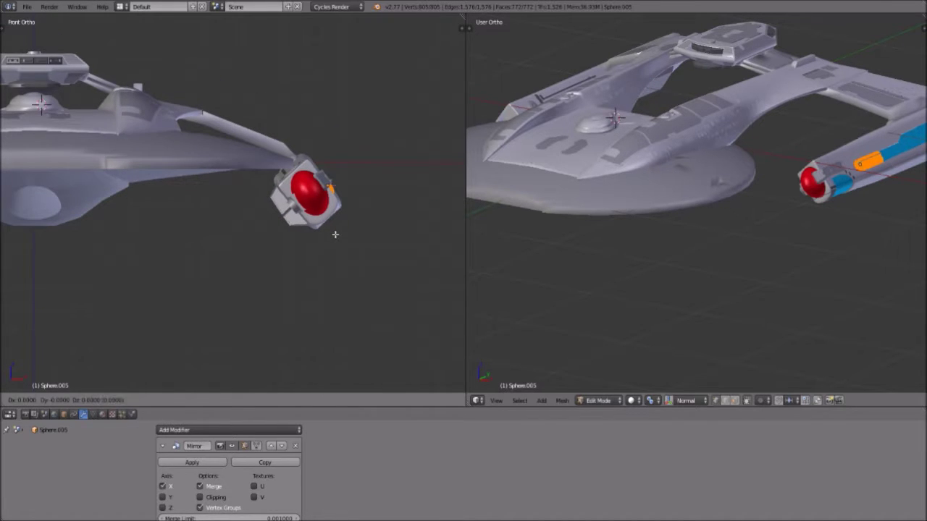
key(x)
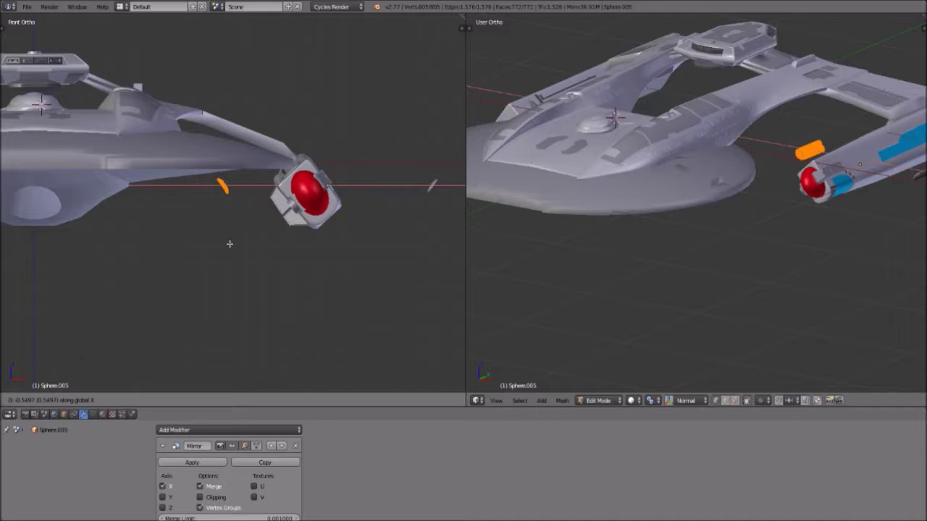
right_click(229, 244)
key(Tab)
scroll(192, 276, down, 1)
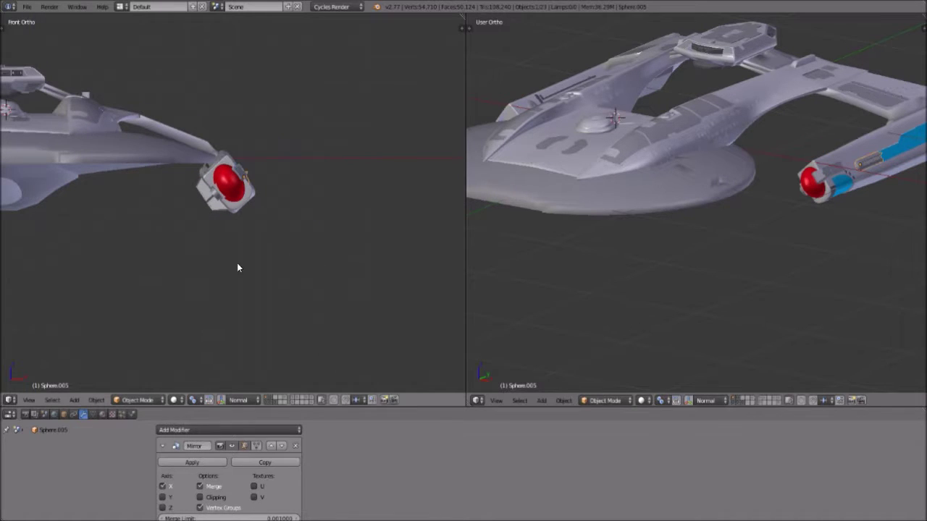
Step: Set the X location of the nacelle detail to 0 so its origin lies on the ship's centreline
shift+middle_drag(181, 280, 316, 232)
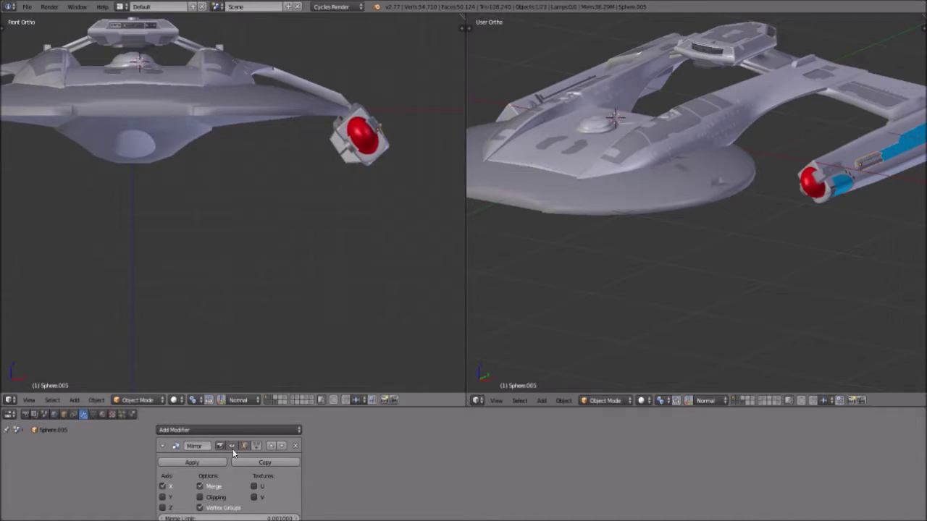
click(64, 415)
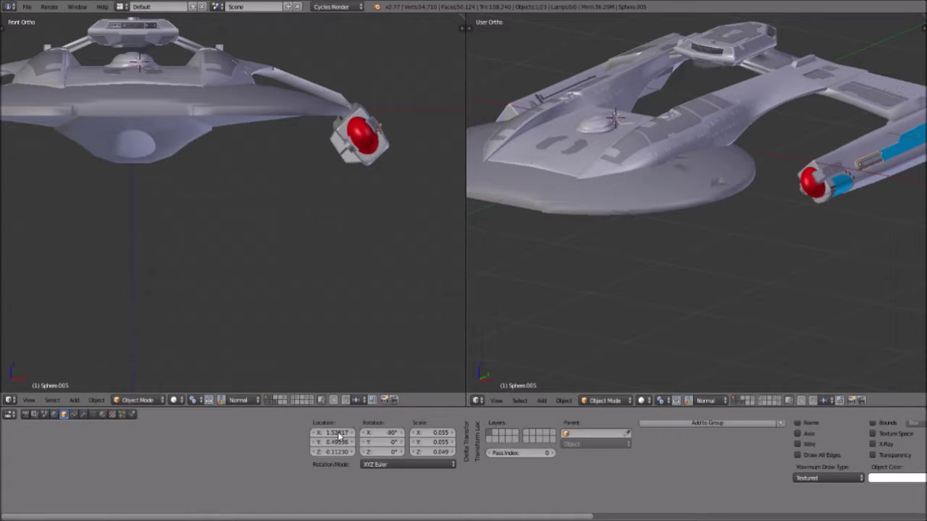
scroll(337, 174, down, 2)
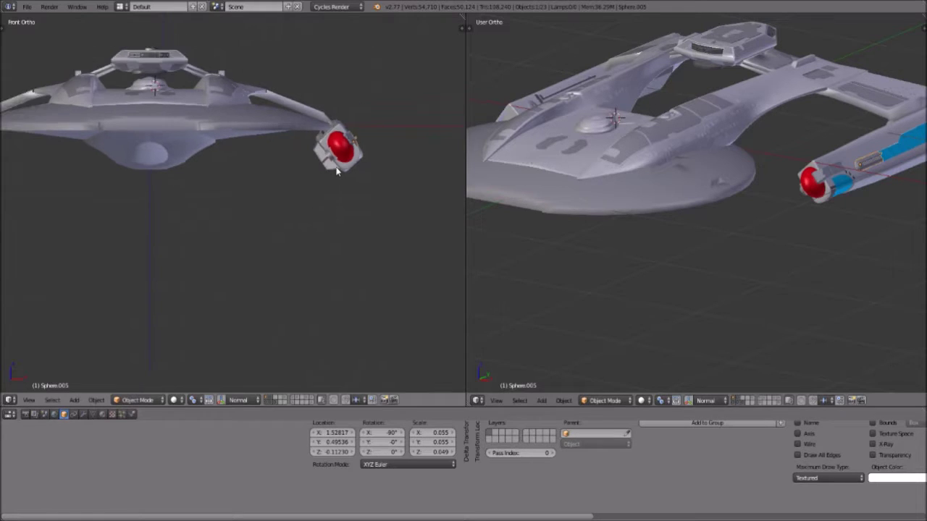
scroll(335, 177, up, 1)
scroll(258, 206, up, 1)
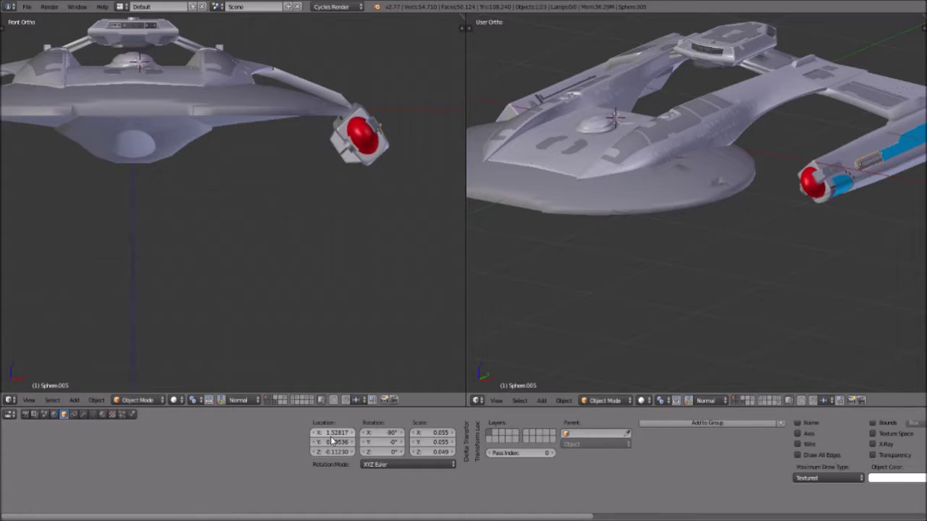
scroll(206, 212, down, 2)
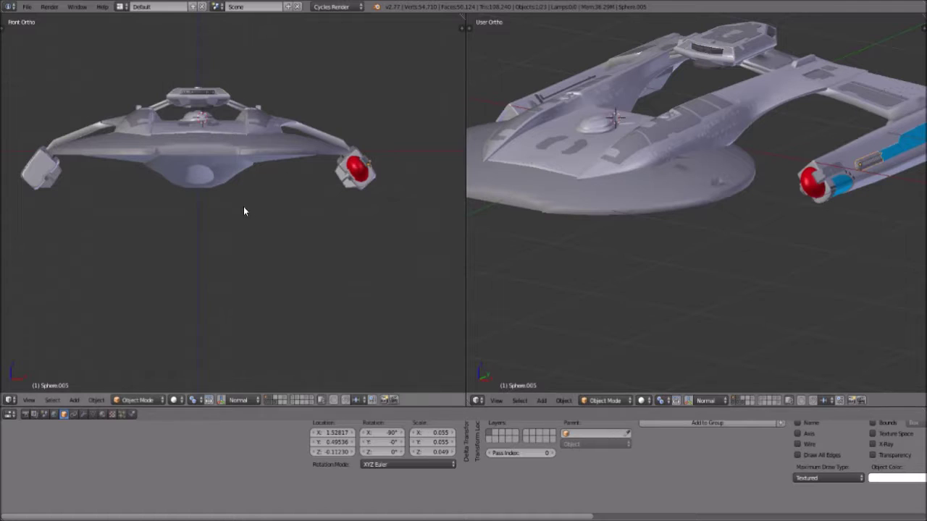
click(333, 433)
text(0)
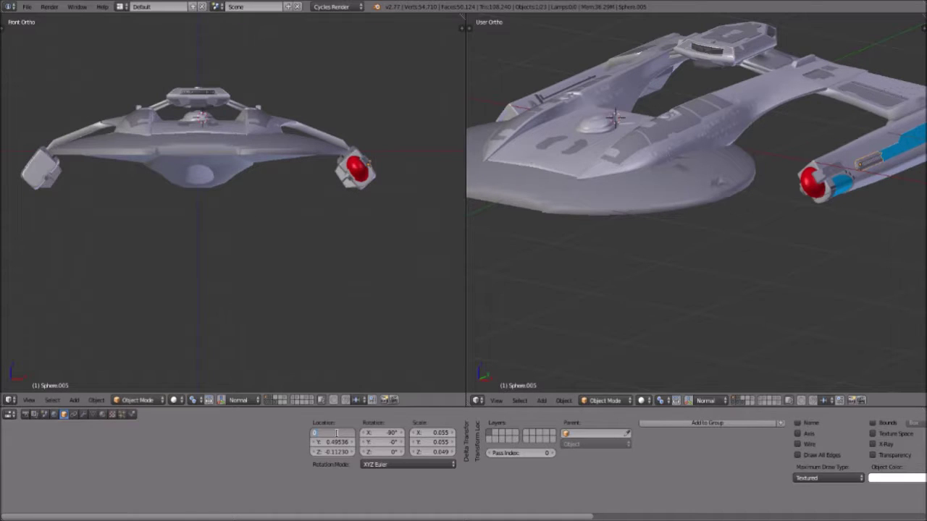
key(Return)
Step: Show the ship from the back in the working view and enter Edit Mode on the nacelle detail
middle_drag(876, 118, 761, 189)
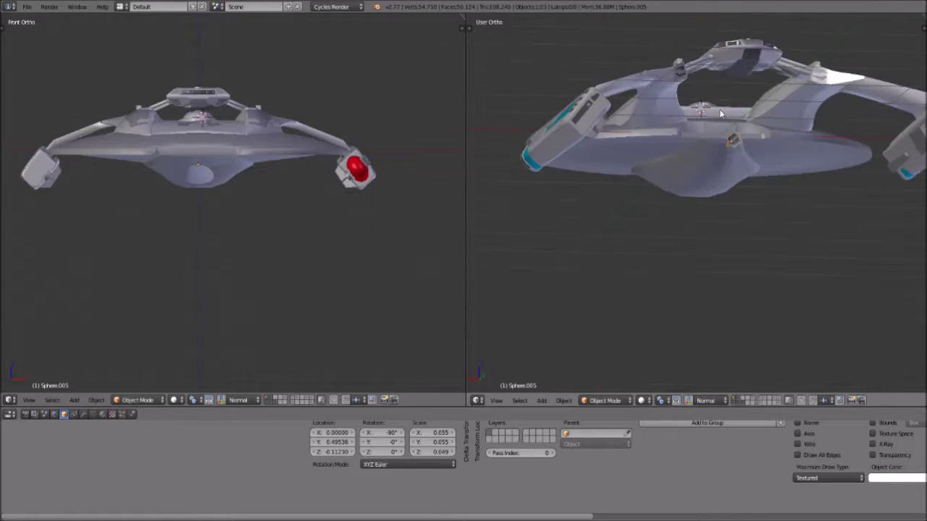
click(29, 400)
click(50, 319)
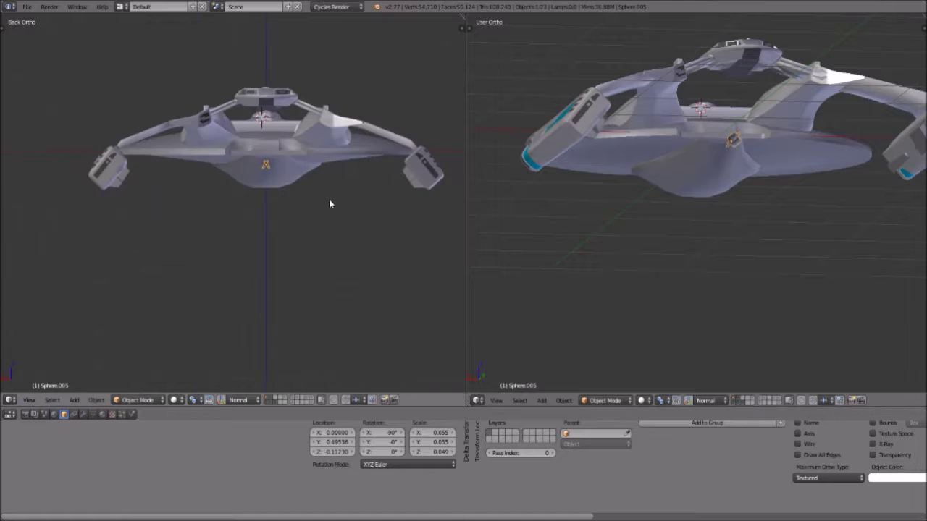
scroll(342, 190, up, 4)
shift+middle_drag(343, 190, 258, 241)
scroll(271, 171, up, 3)
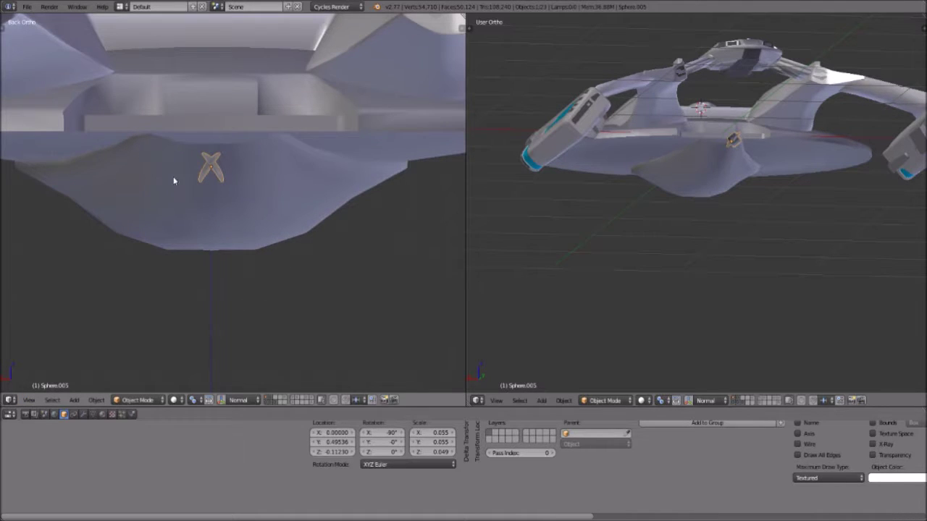
click(158, 401)
click(141, 376)
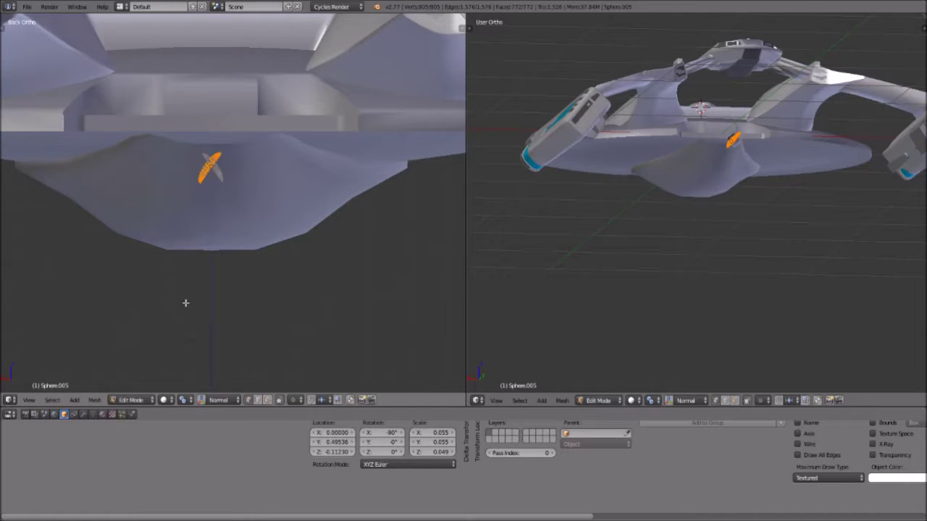
Step: Try moving the nacelle detail's mesh freely away from the centreline, and undo the move
scroll(186, 304, down, 3)
key(g)
click(132, 227)
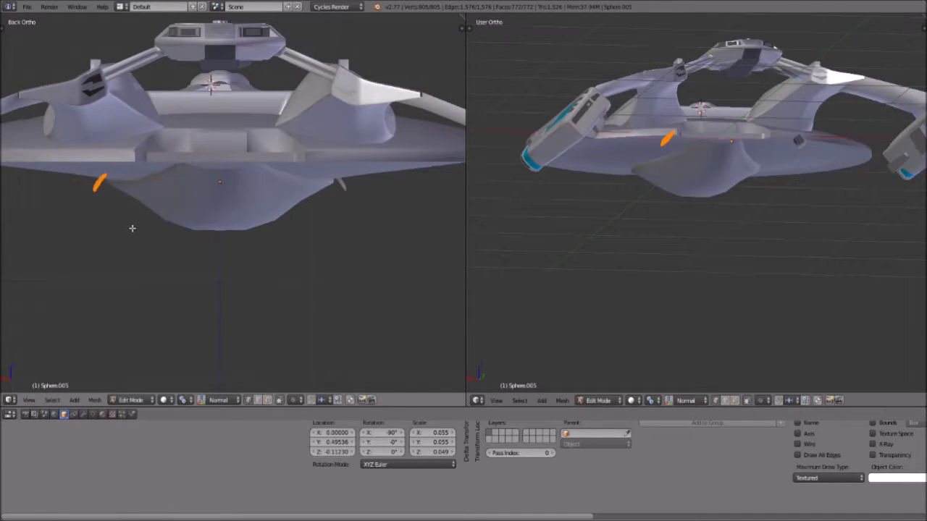
shift+scroll(147, 227, down, 1)
scroll(180, 226, down, 1)
key(ctrl+z)
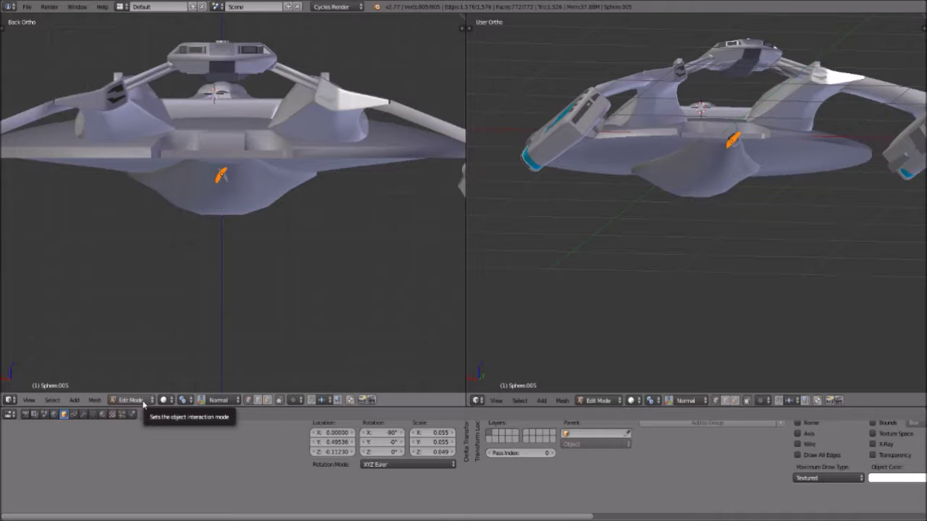
click(93, 415)
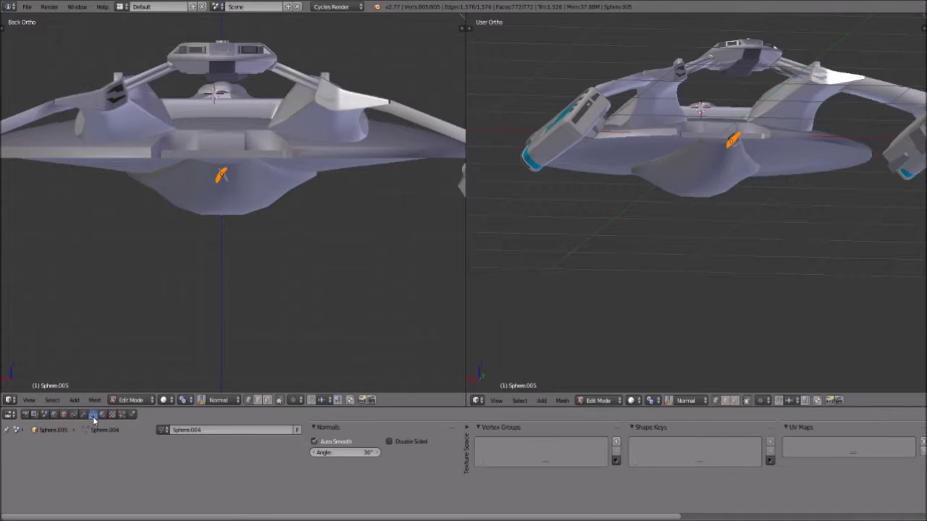
click(63, 414)
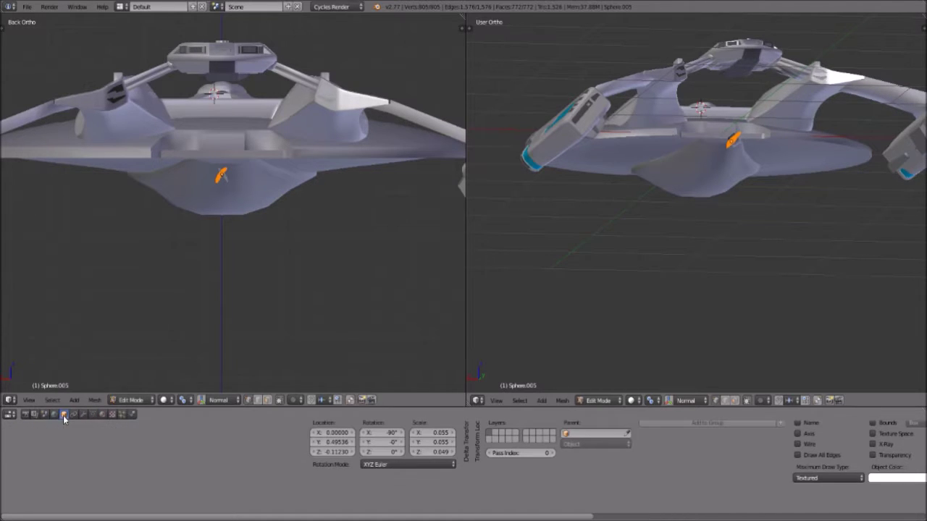
key(shift+g)
click(279, 133)
key(g)
key(x)
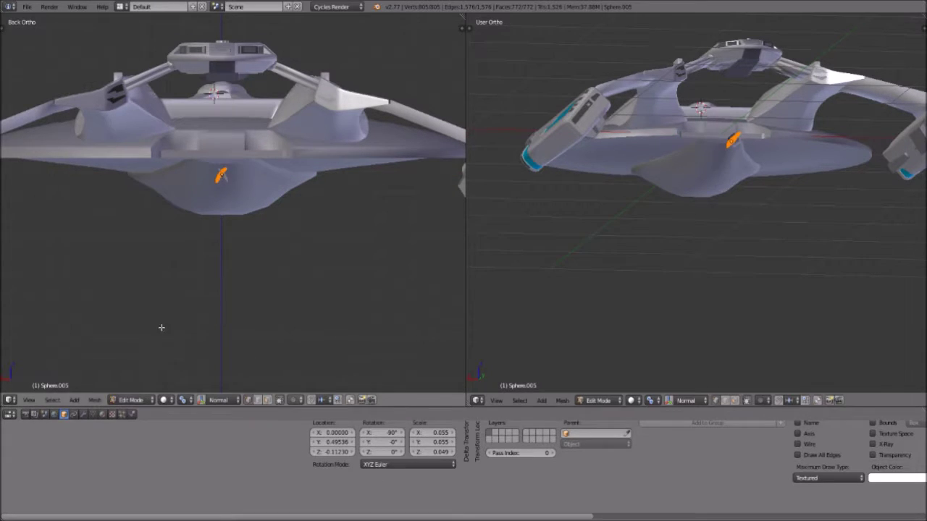
Step: Move the nacelle detail's whole mesh 1.52817 units along the global X axis
key(g)
key(x)
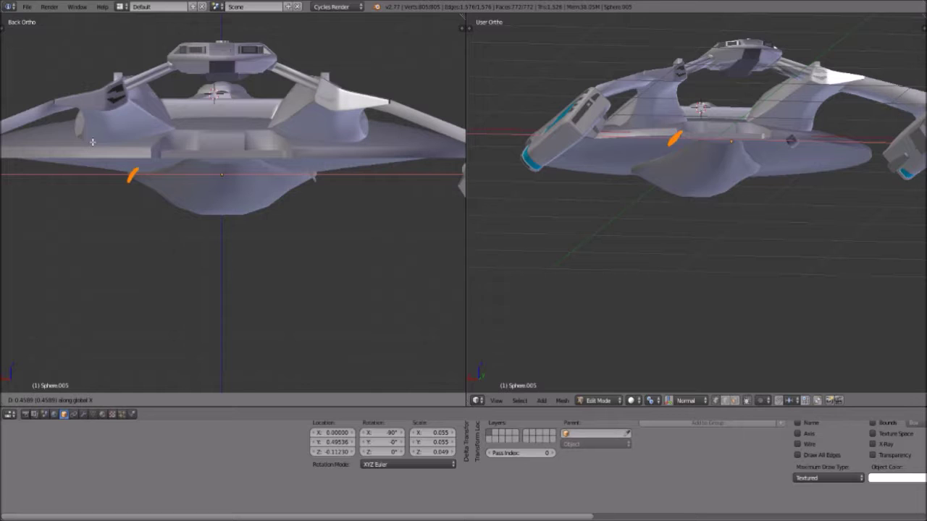
text(1.52)
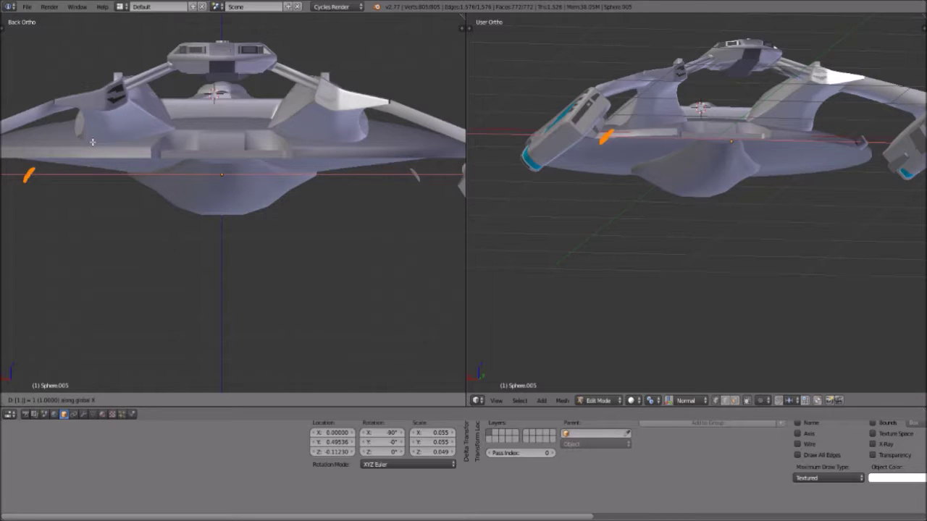
text(817)
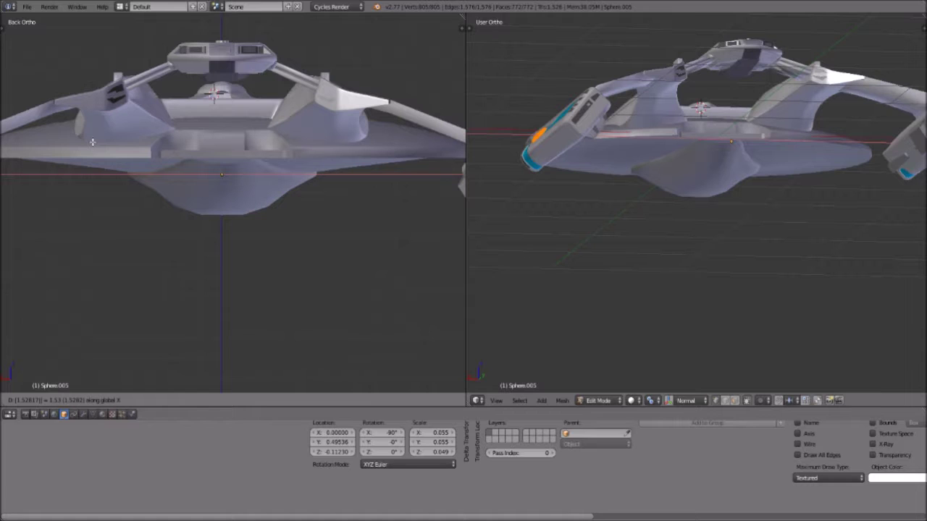
key(Return)
Step: Deselect the detail's mesh, check its placement on both nacelles, and return to Object Mode
scroll(92, 143, down, 3)
middle_drag(137, 94, 212, 270)
scroll(296, 293, up, 4)
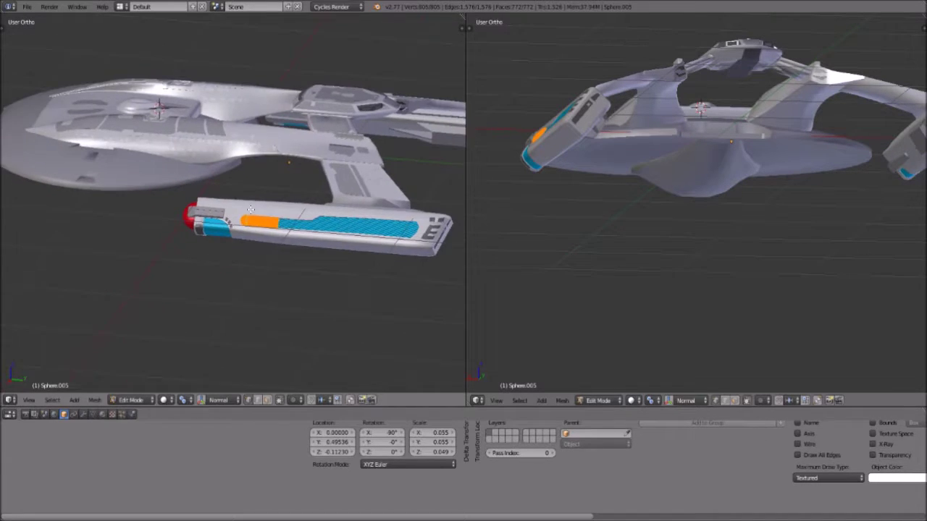
key(a)
middle_drag(401, 144, 215, 140)
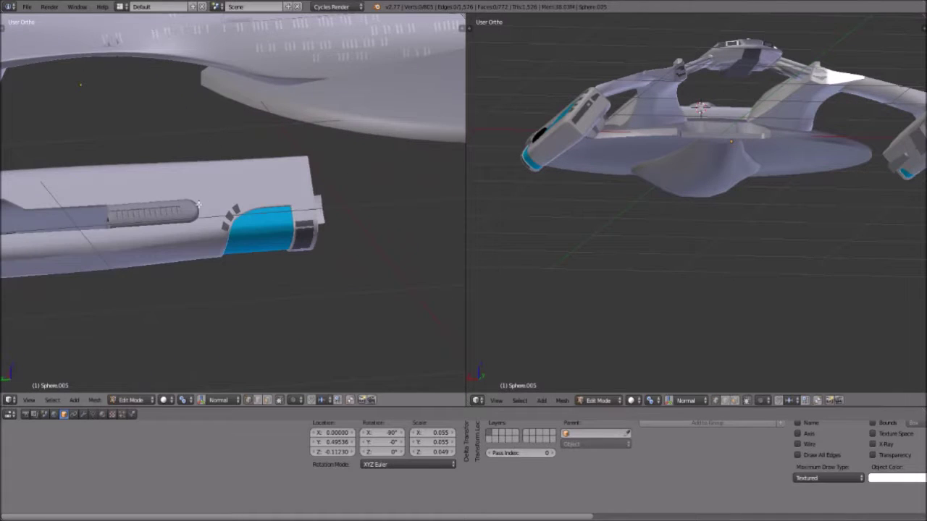
scroll(176, 223, down, 8)
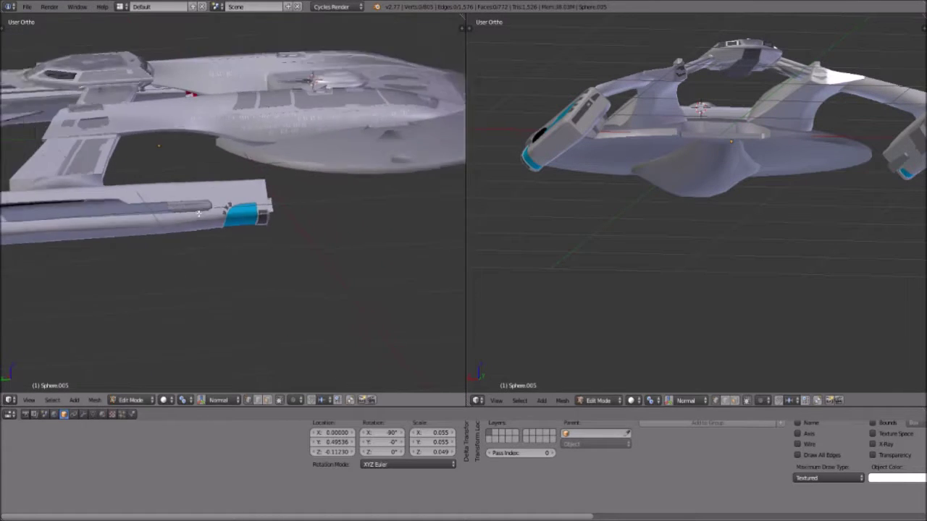
middle_drag(201, 213, 271, 221)
scroll(250, 230, up, 5)
click(129, 400)
click(129, 389)
Step: Select the block-shaped detail (Cube.002) near the front end of the nacelle
middle_drag(111, 212, 283, 130)
scroll(130, 224, up, 3)
right_click(217, 160)
scroll(215, 160, down, 8)
middle_drag(74, 239, 166, 224)
scroll(165, 224, up, 5)
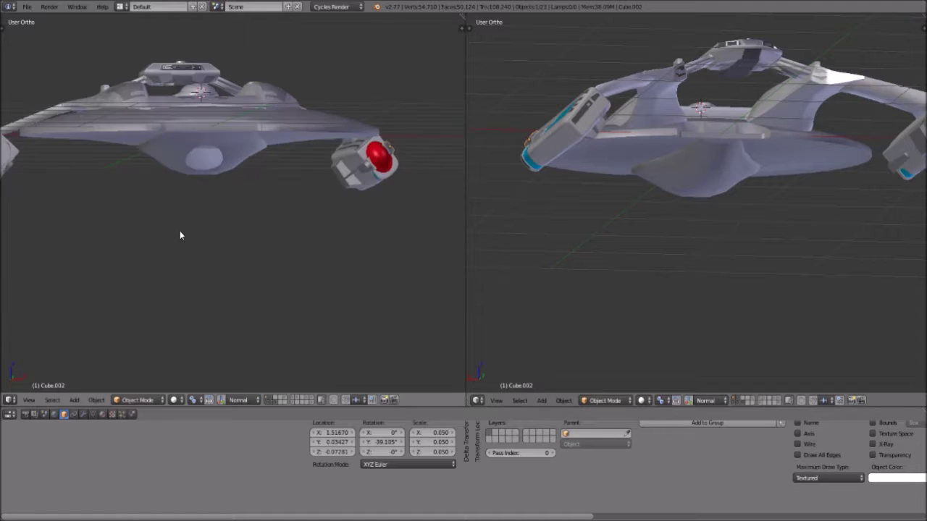
Step: Try moving the block detail's rotated mesh along the X axis, and cancel the move
scroll(180, 234, up, 2)
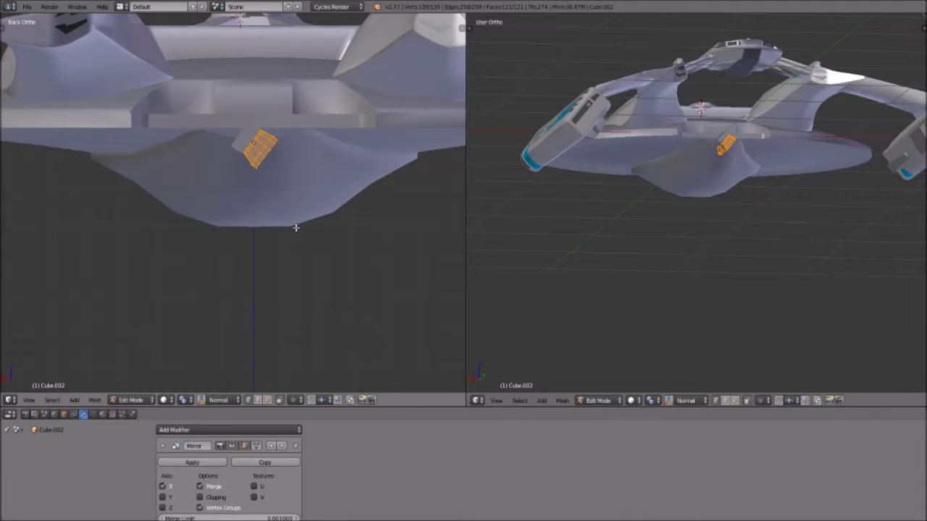
scroll(296, 227, down, 3)
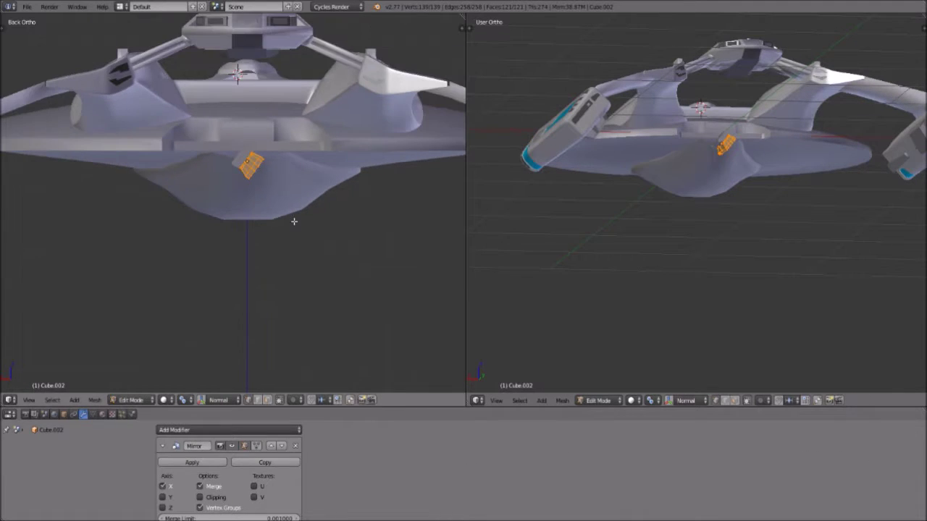
shift+middle_drag(304, 208, 288, 210)
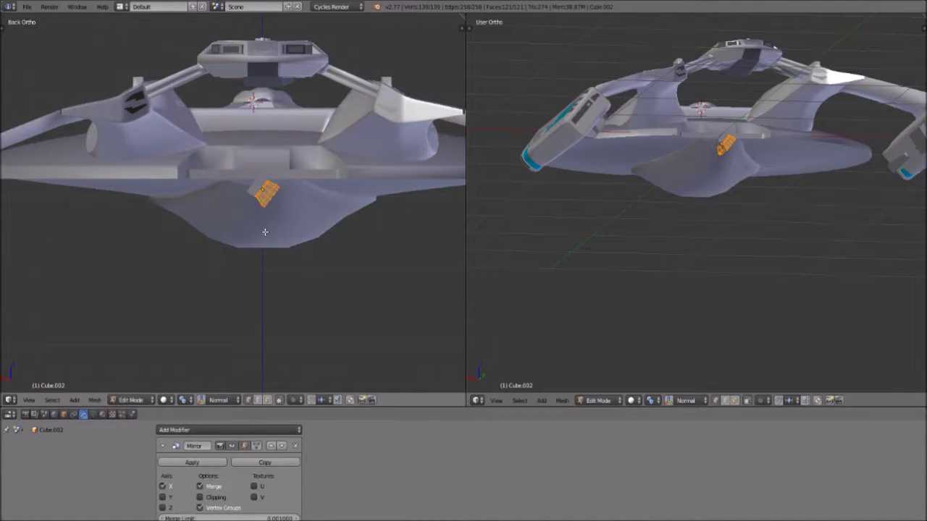
scroll(264, 213, up, 1)
scroll(262, 214, up, 1)
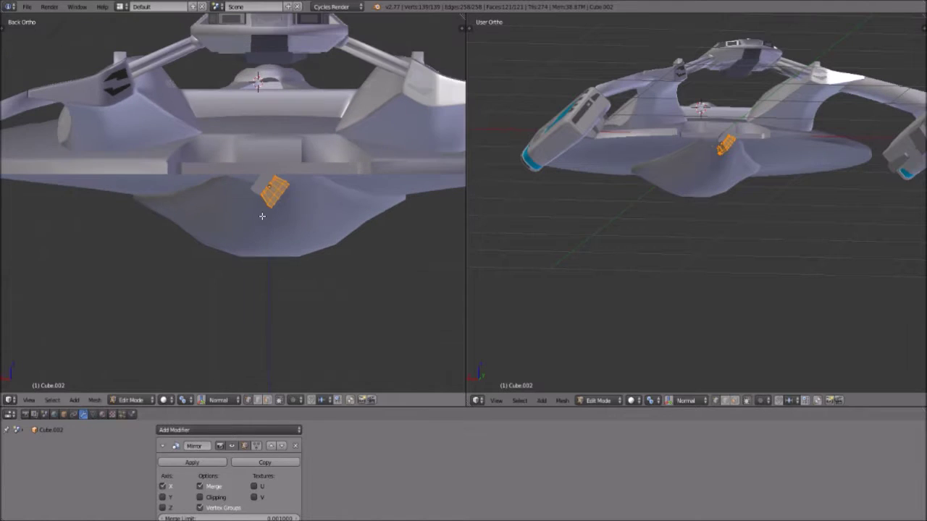
key(g)
key(x)
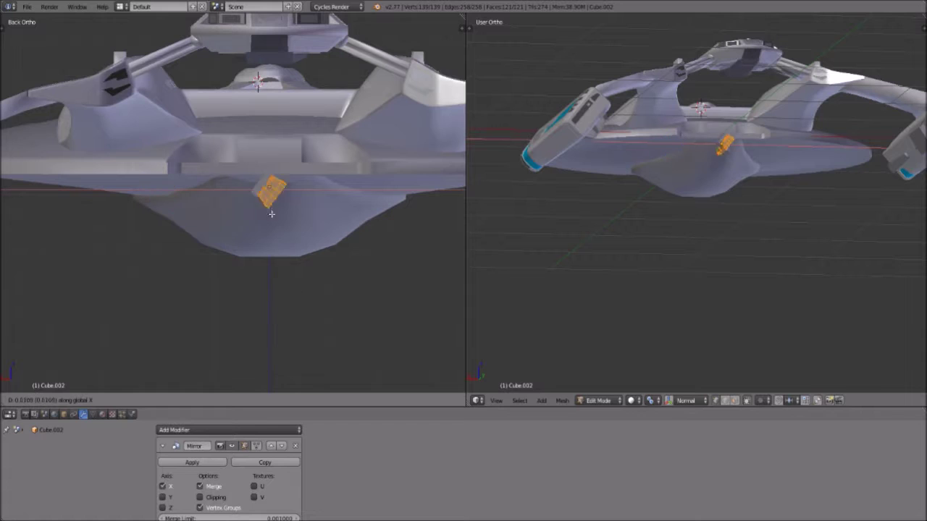
key(Escape)
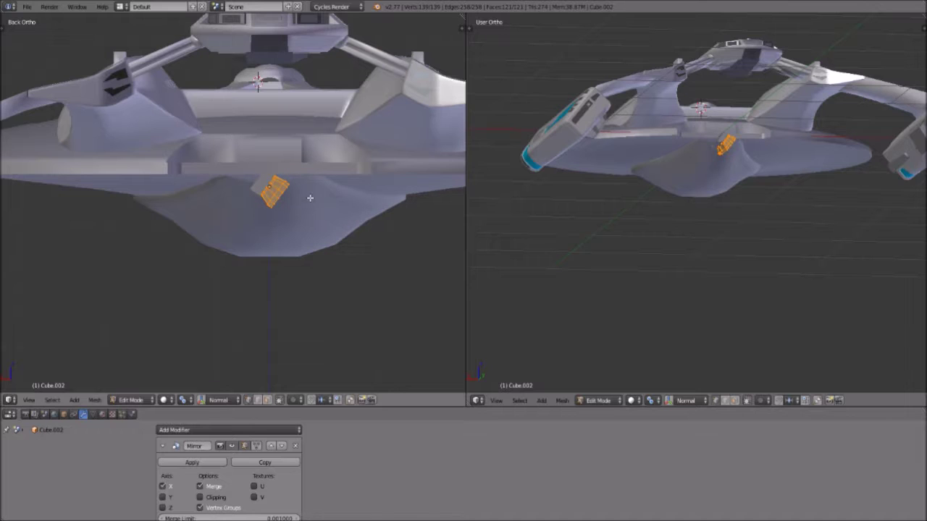
Step: Return the block detail to Object Mode and set its Y rotation to 0°
click(146, 400)
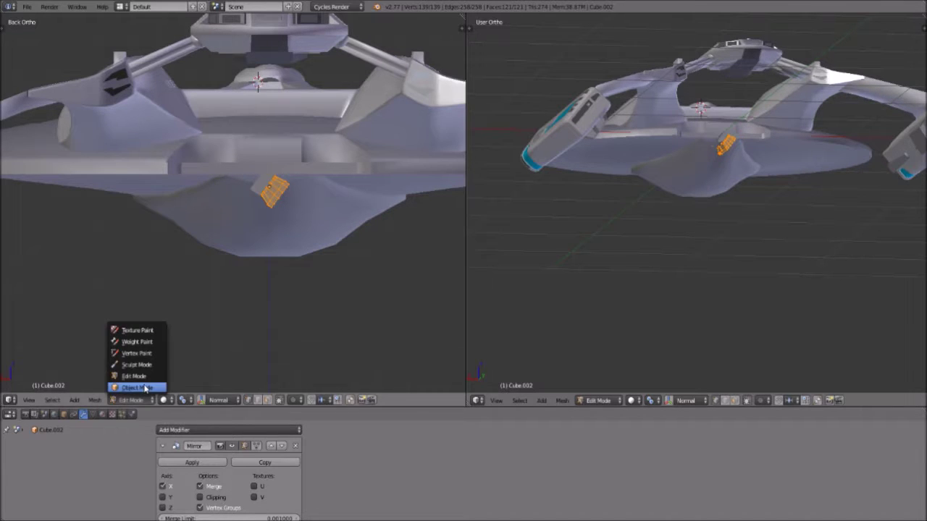
click(144, 389)
click(67, 414)
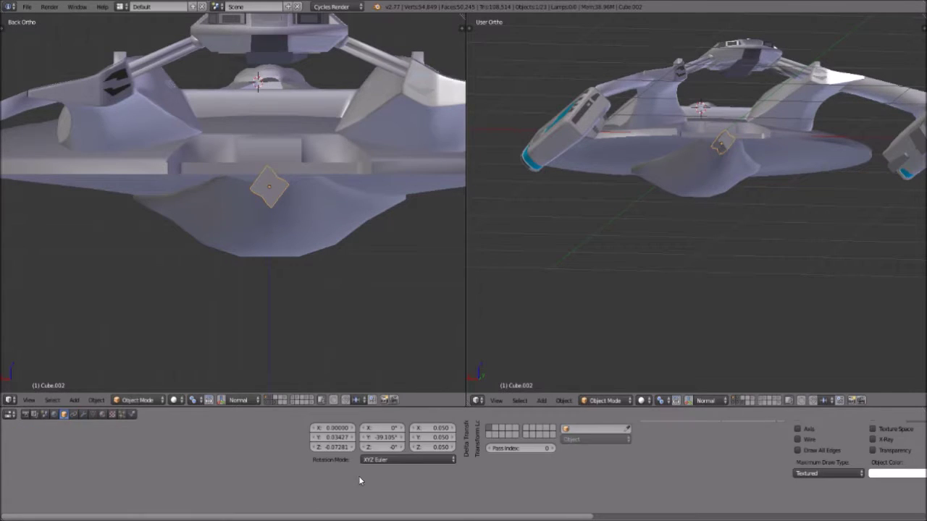
click(374, 439)
text(0)
key(Return)
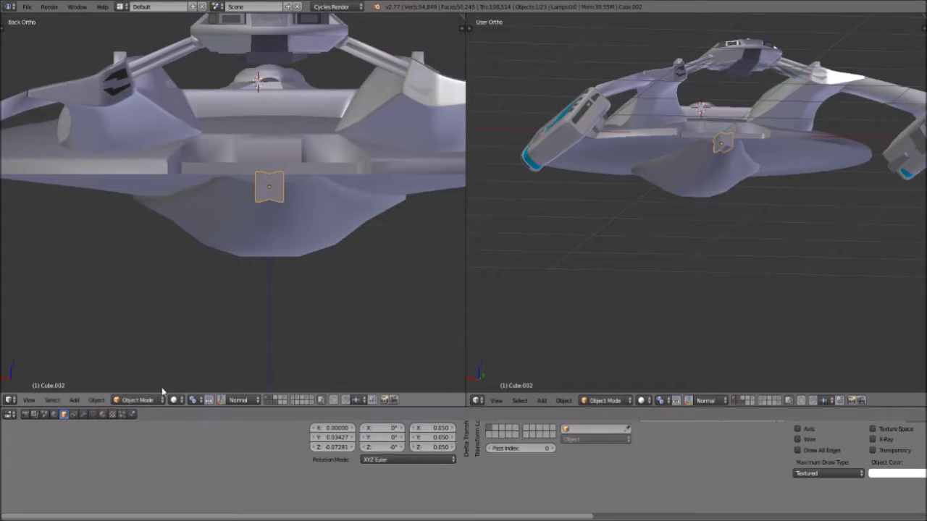
Step: Rotate the block detail's whole mesh by -39.105° about the global Y axis in Edit Mode
click(142, 400)
click(139, 377)
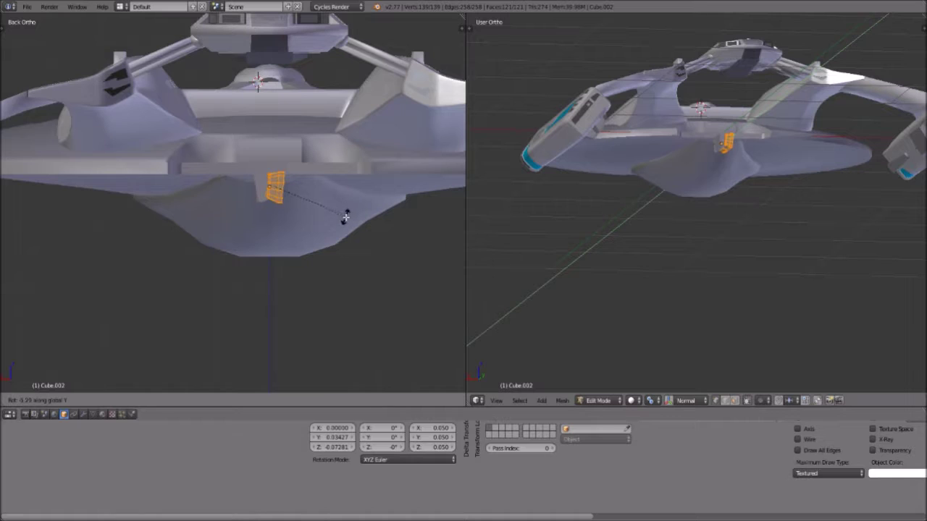
key(r)
key(y)
text(-30.105)
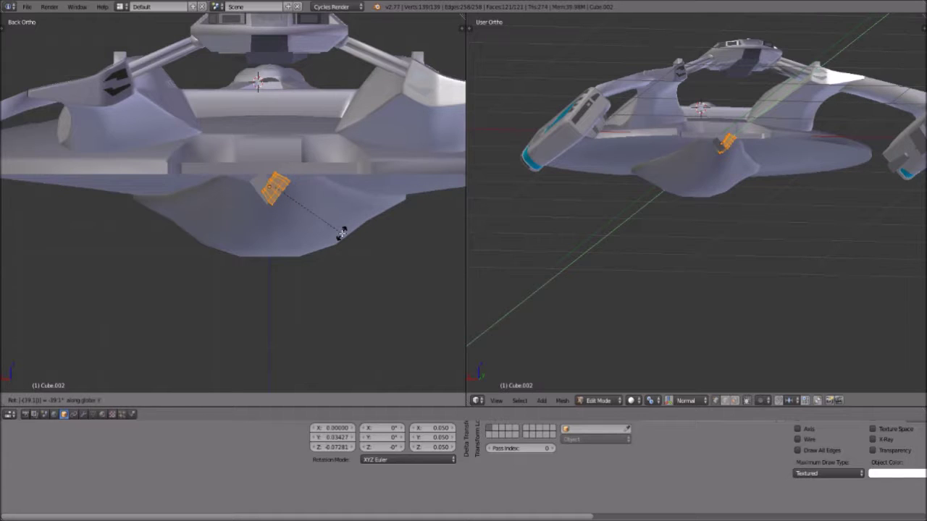
key(Return)
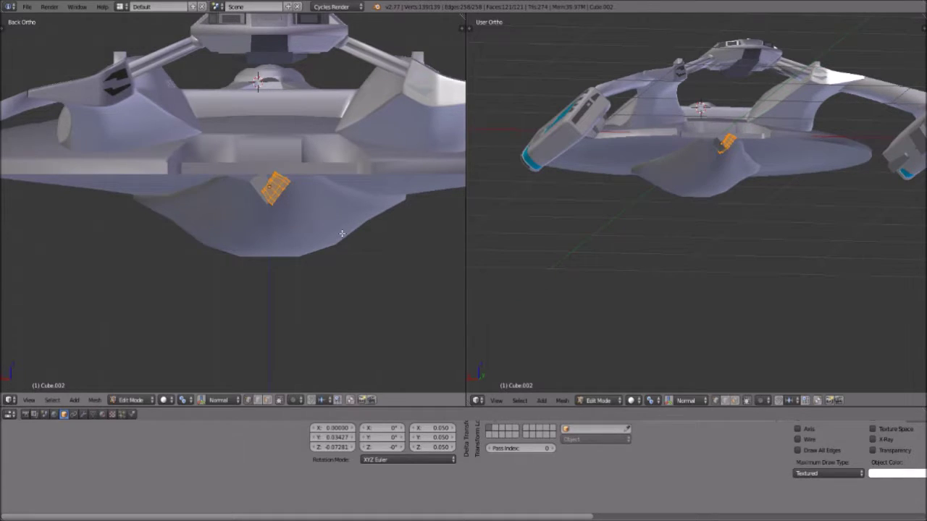
Step: Move the block detail's whole mesh 1.5167 units along the global X axis
scroll(341, 234, down, 3)
scroll(295, 211, up, 2)
scroll(307, 213, up, 2)
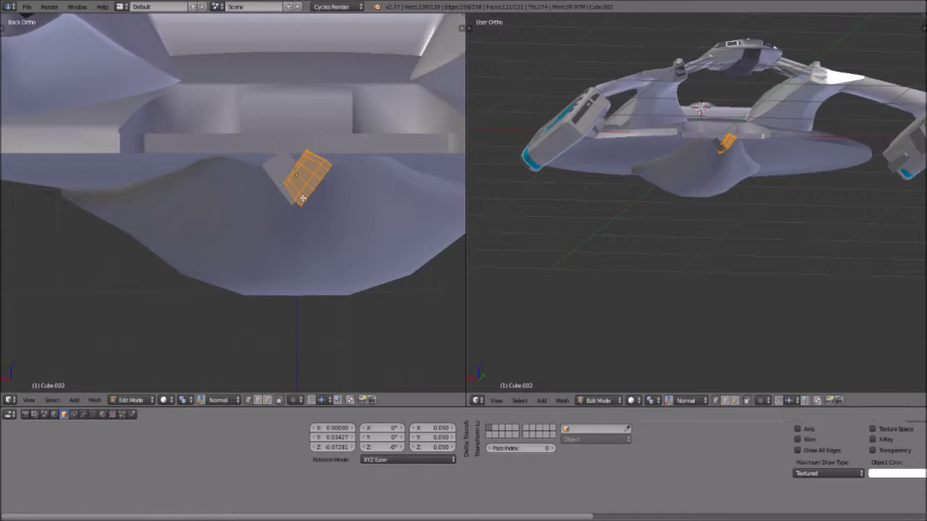
key(g)
text(x)
text(1)
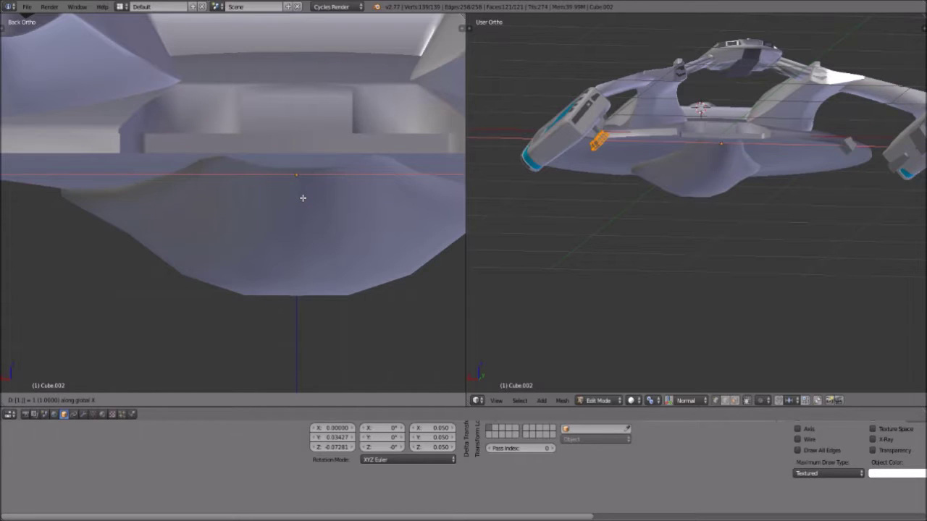
text(.5167)
key(Return)
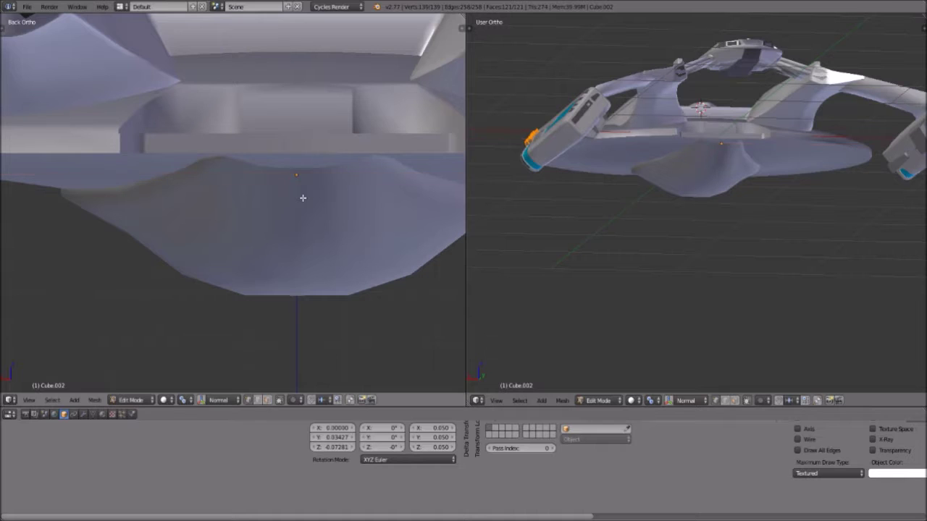
Step: Return to Object Mode and check the block detail's placement on both nacelles
scroll(211, 130, down, 1)
scroll(212, 130, down, 3)
middle_drag(211, 130, 253, 215)
middle_drag(240, 249, 205, 260)
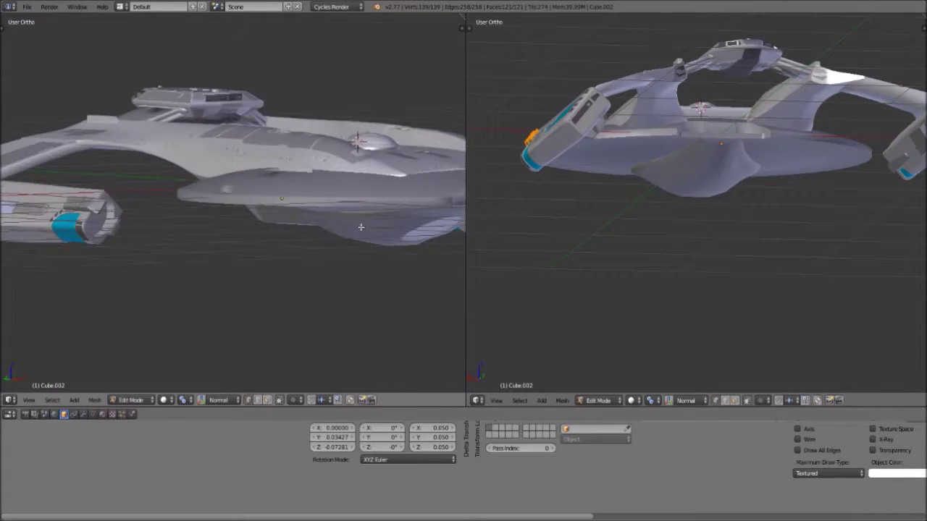
scroll(217, 255, up, 2)
click(130, 400)
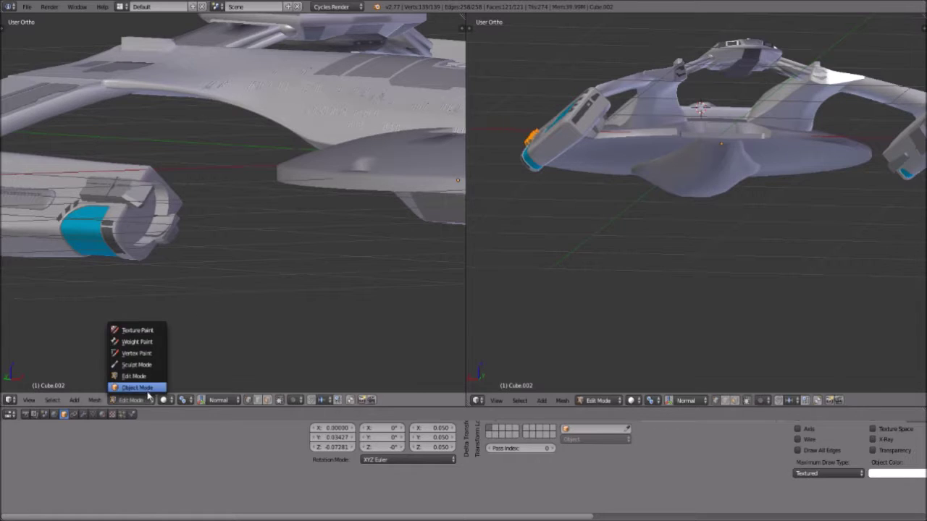
click(134, 385)
scroll(171, 256, down, 4)
middle_drag(352, 195, 275, 197)
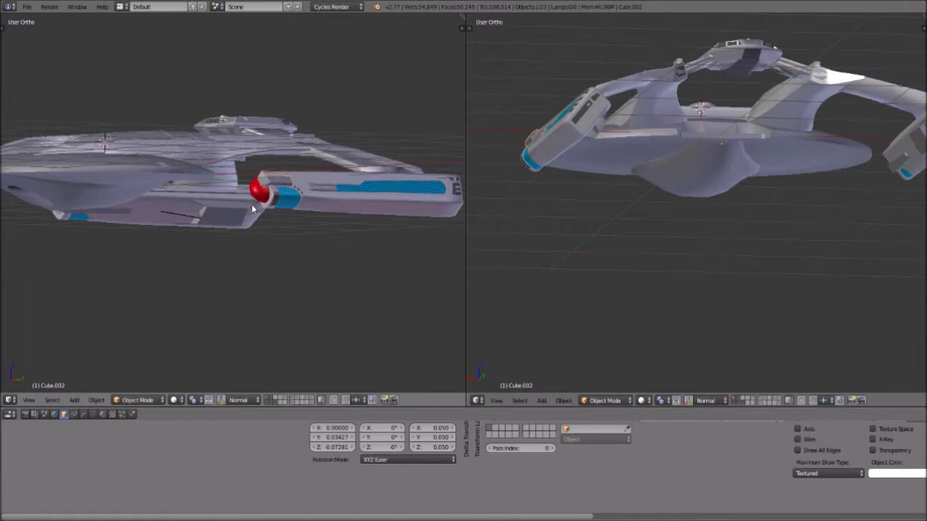
middle_drag(333, 194, 315, 215)
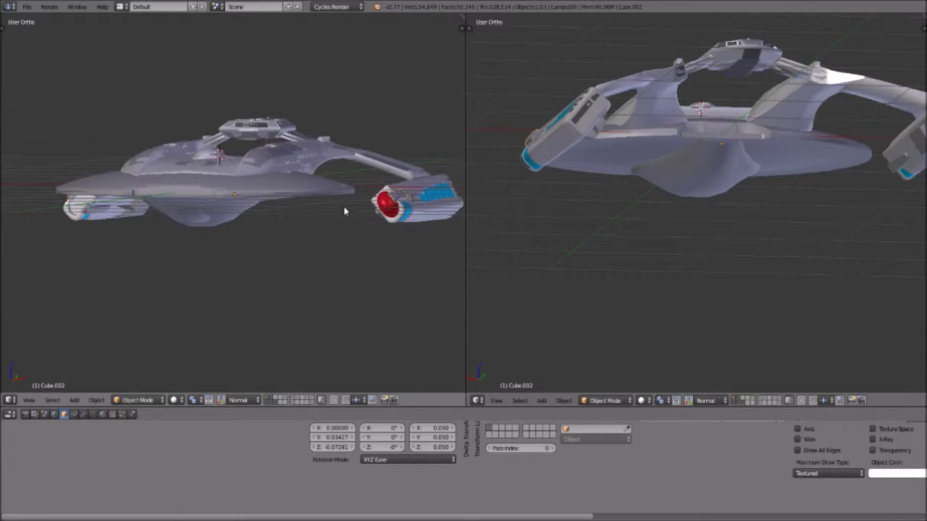
Step: Check the mirrored block detail on both nacelles from above, behind and below the ship
middle_drag(406, 200, 382, 272)
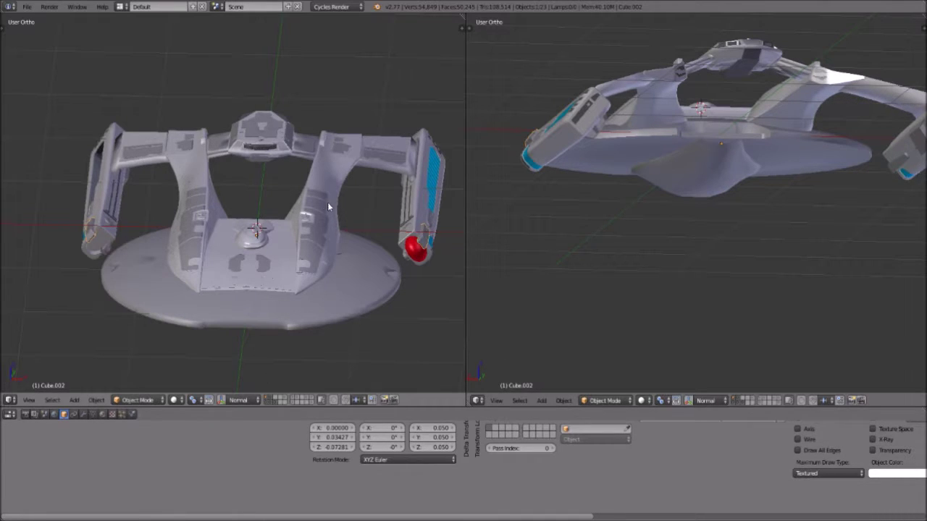
middle_drag(327, 219, 269, 127)
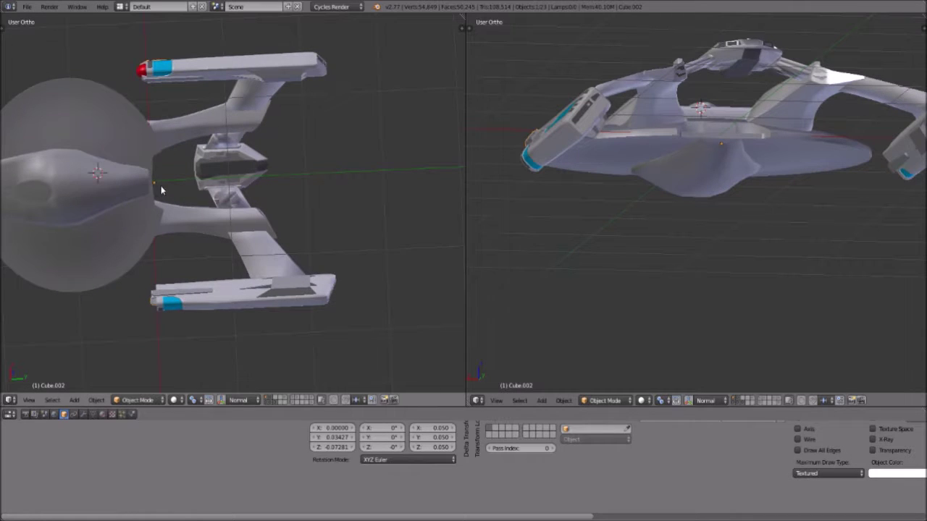
middle_drag(80, 253, 307, 123)
middle_drag(234, 284, 235, 213)
Step: Inspect the block detail's mesh in Edit Mode against its mirrored copy, and return it to Object Mode
click(154, 399)
click(150, 378)
scroll(215, 301, down, 2)
middle_drag(587, 160, 623, 246)
right_click(353, 206)
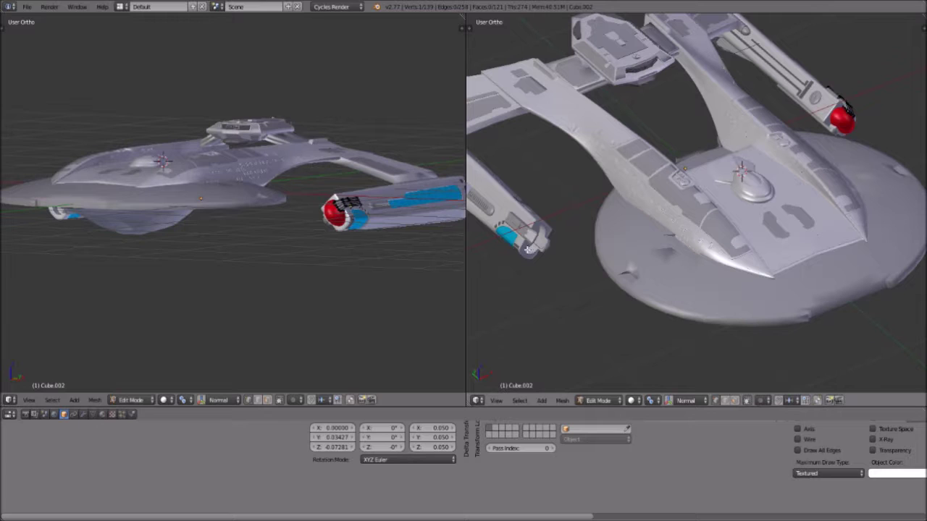
middle_drag(135, 258, 176, 285)
click(134, 399)
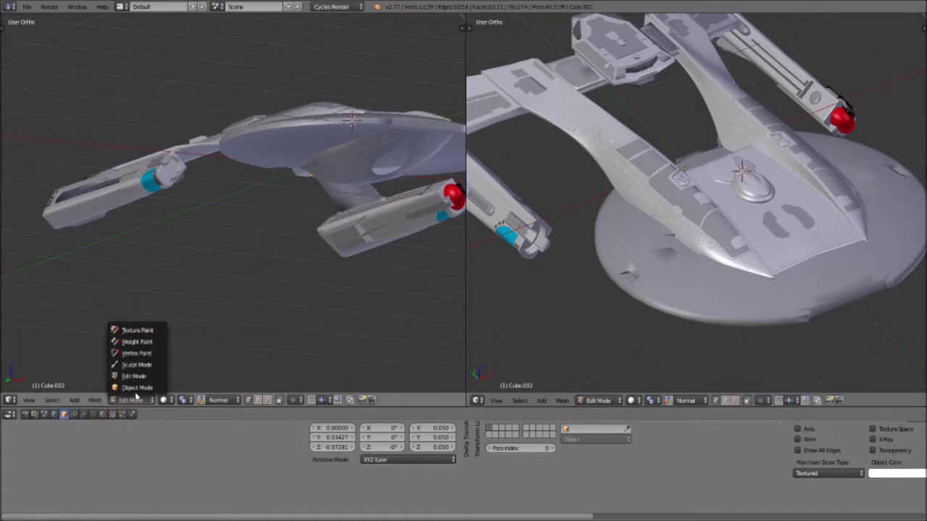
click(136, 388)
middle_drag(274, 256, 265, 286)
scroll(268, 281, up, 5)
scroll(293, 206, down, 5)
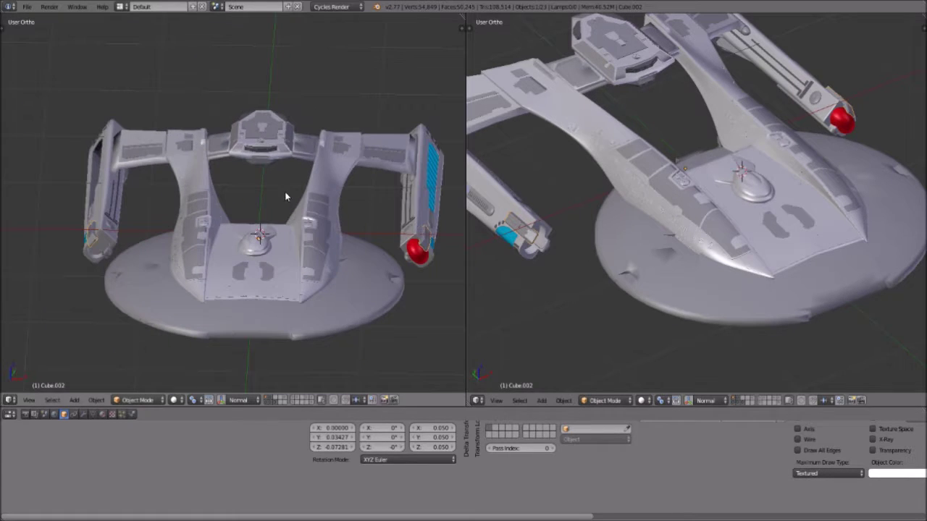
Step: Select the large red sphere at the nacelle's front end and move it across to the ship's centreline
click(261, 190)
right_click(421, 251)
key(r)
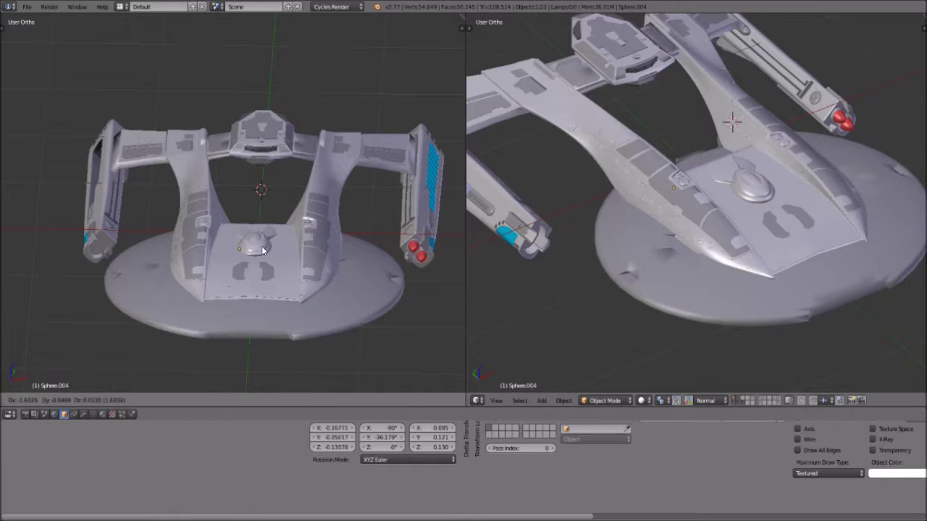
click(212, 251)
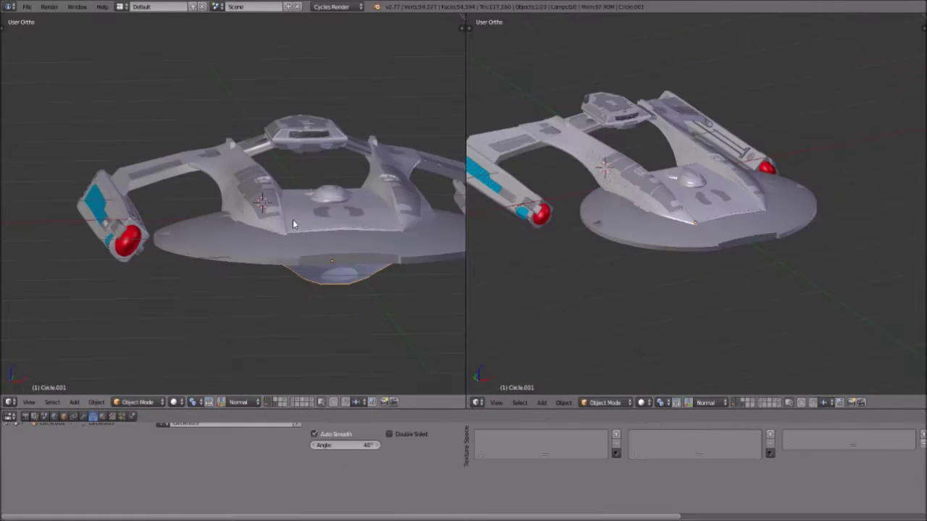
Step: Preview the ship in Rendered viewport shading from several angles, and set the shading back to Solid
middle_drag(293, 219, 169, 259)
click(175, 402)
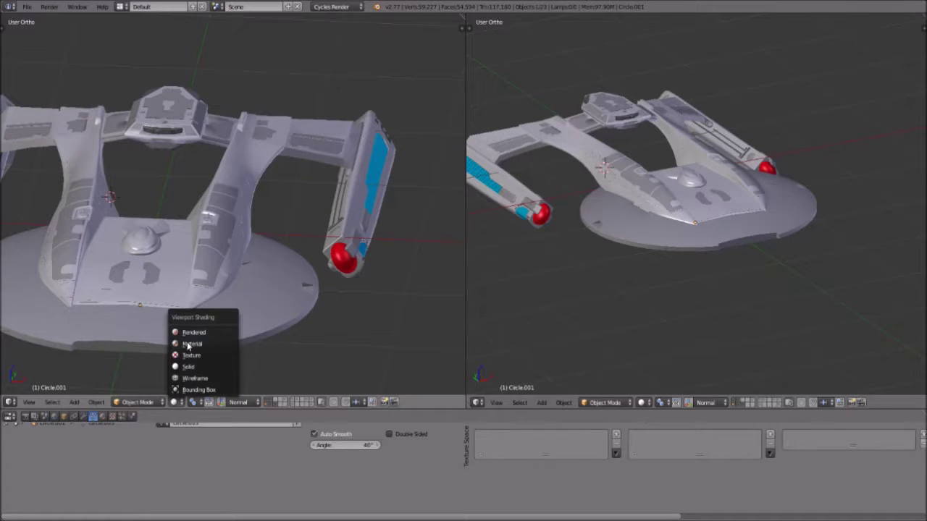
click(191, 335)
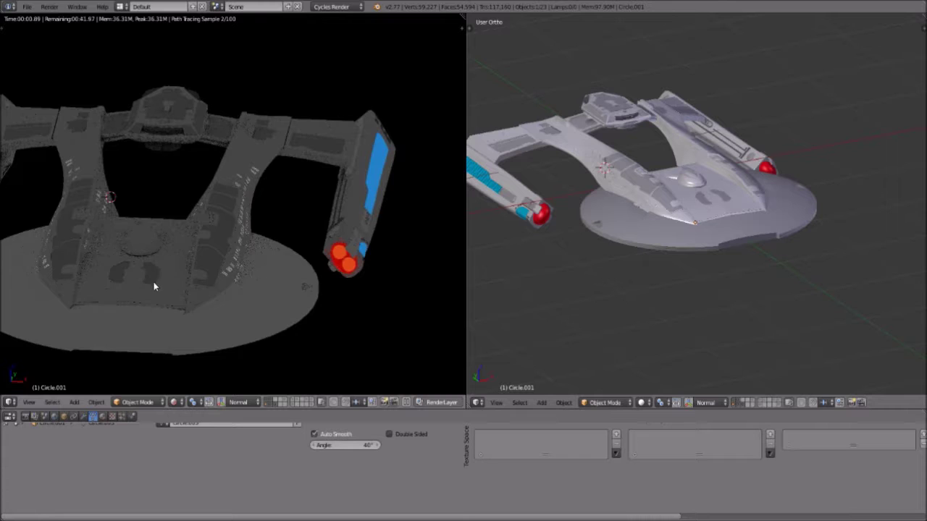
middle_drag(249, 257, 189, 259)
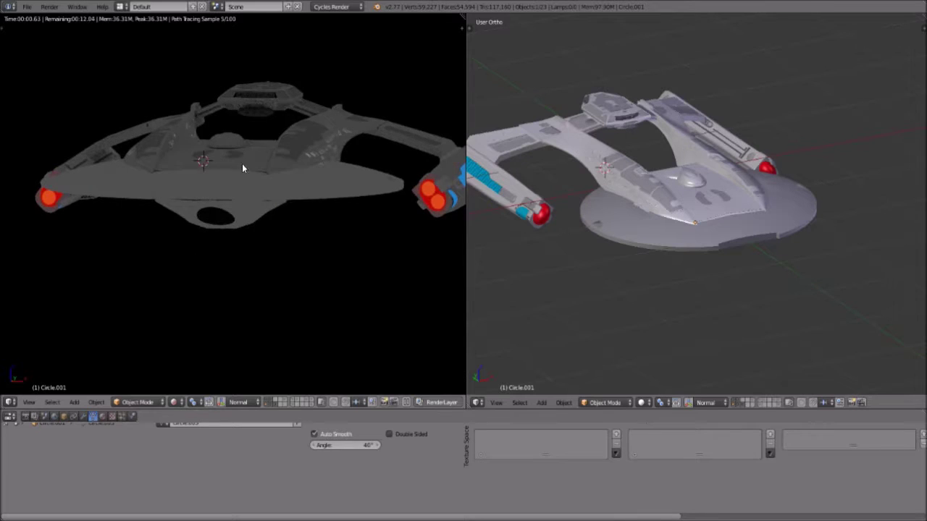
middle_drag(179, 189, 203, 198)
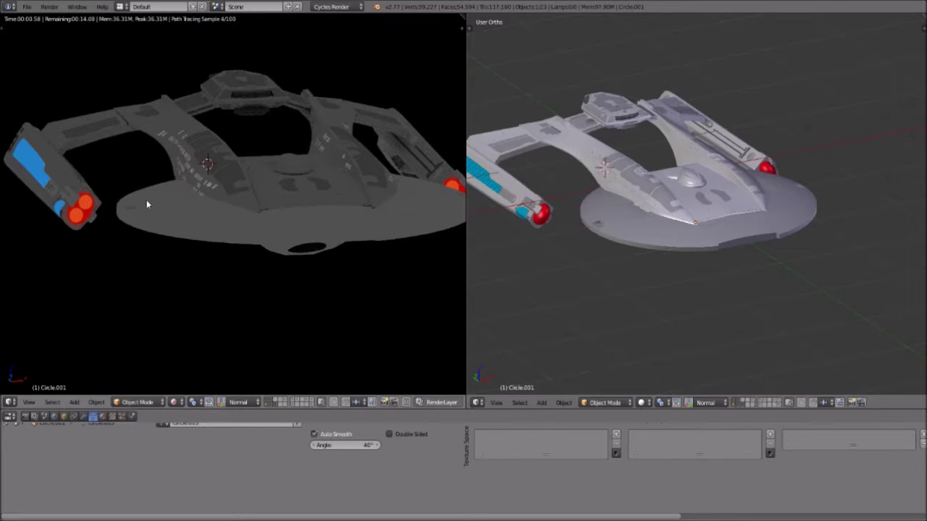
click(162, 402)
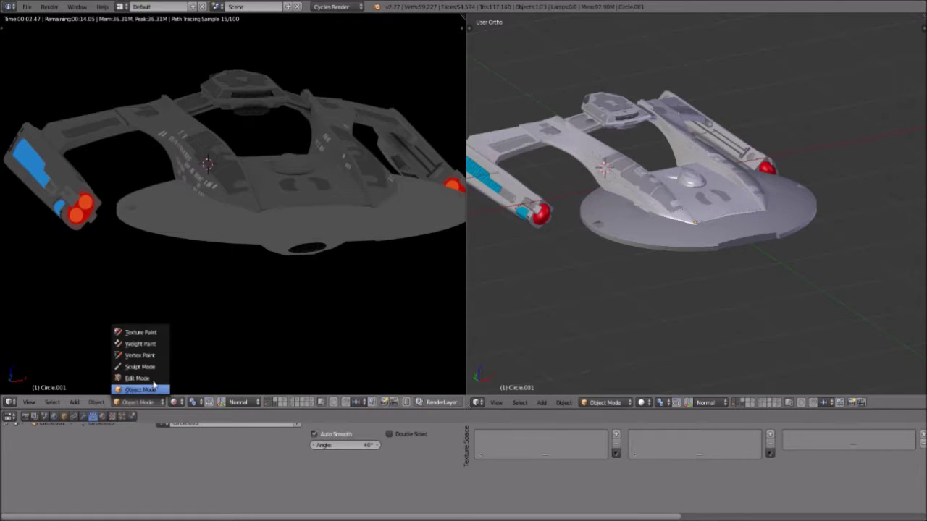
click(175, 403)
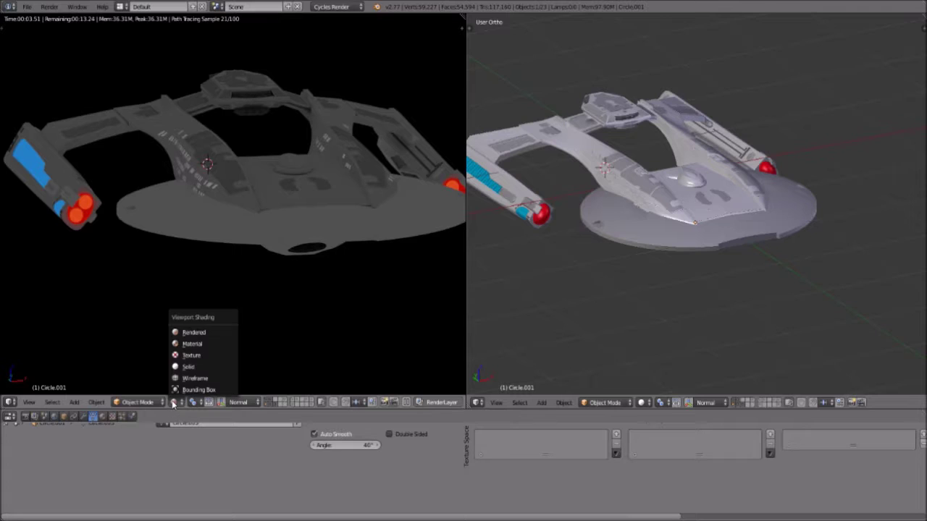
click(193, 368)
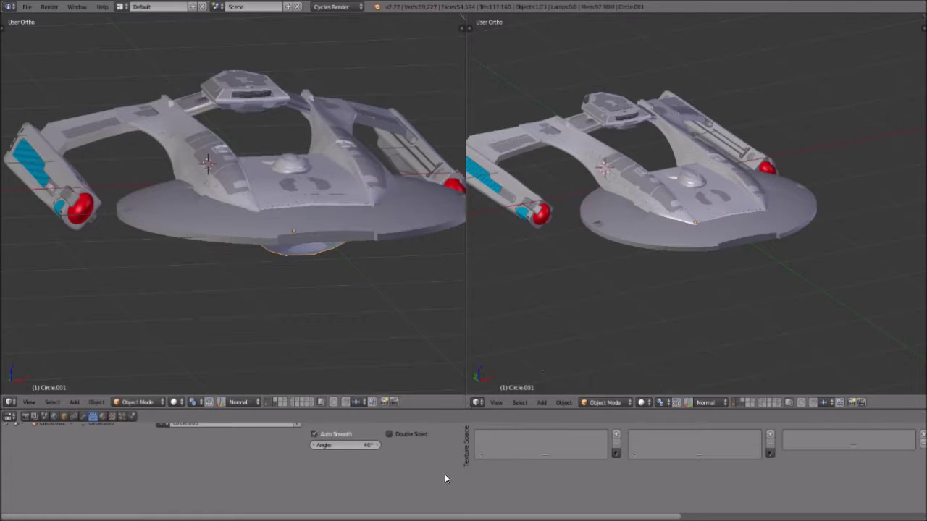
Step: Examine the saucer, lower hull and pylons from the rear, front, side and above
middle_drag(385, 203, 301, 136)
scroll(285, 215, up, 5)
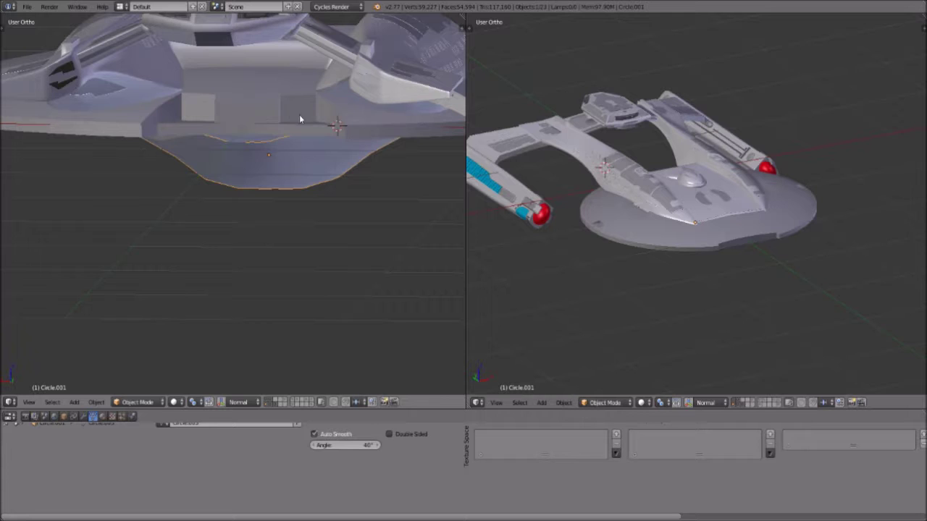
middle_drag(344, 118, 172, 159)
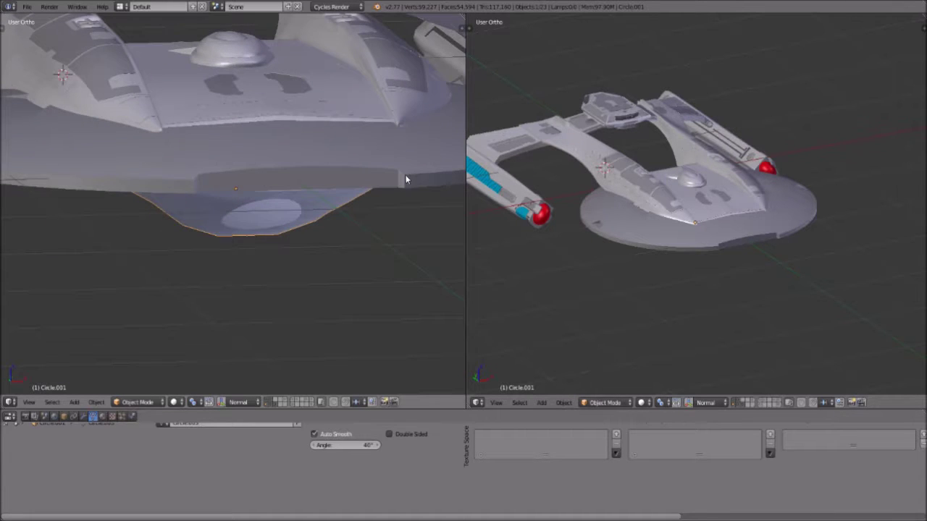
scroll(247, 129, down, 6)
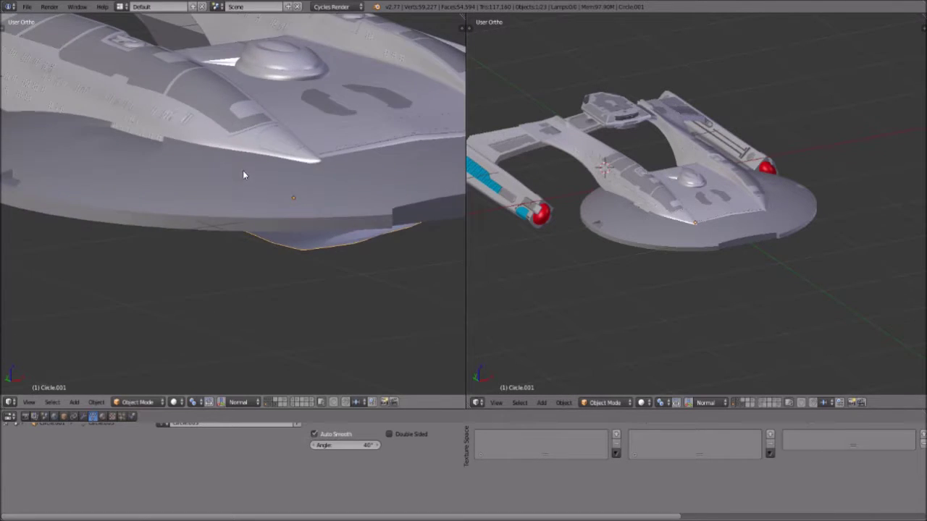
middle_drag(183, 178, 261, 257)
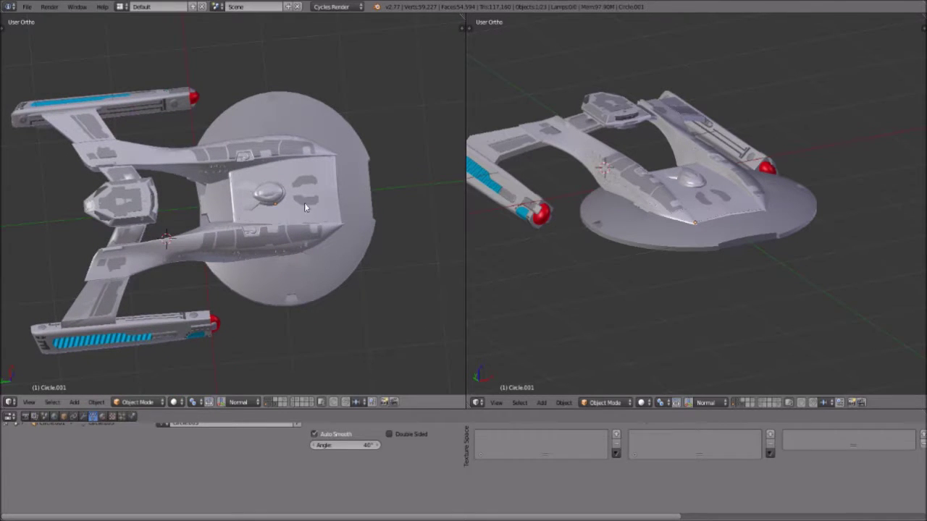
middle_drag(369, 181, 214, 154)
scroll(176, 205, up, 4)
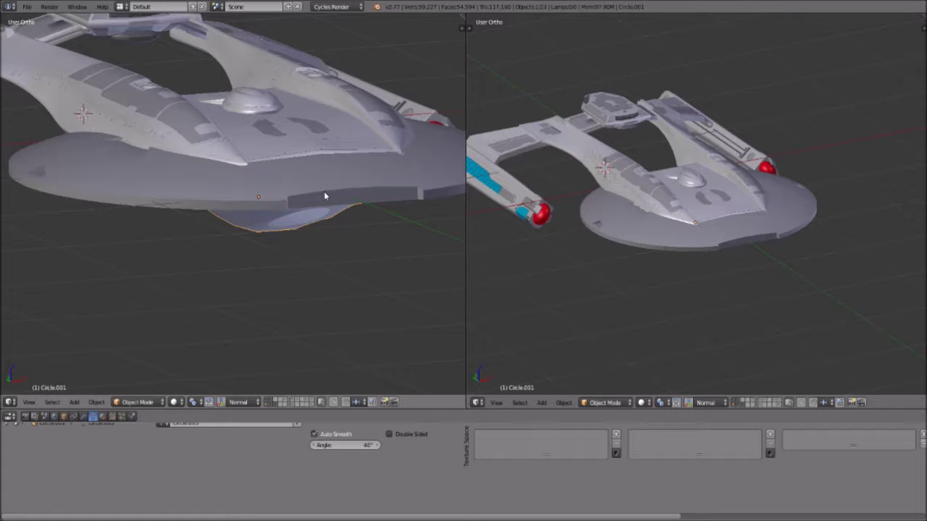
middle_drag(317, 201, 309, 209)
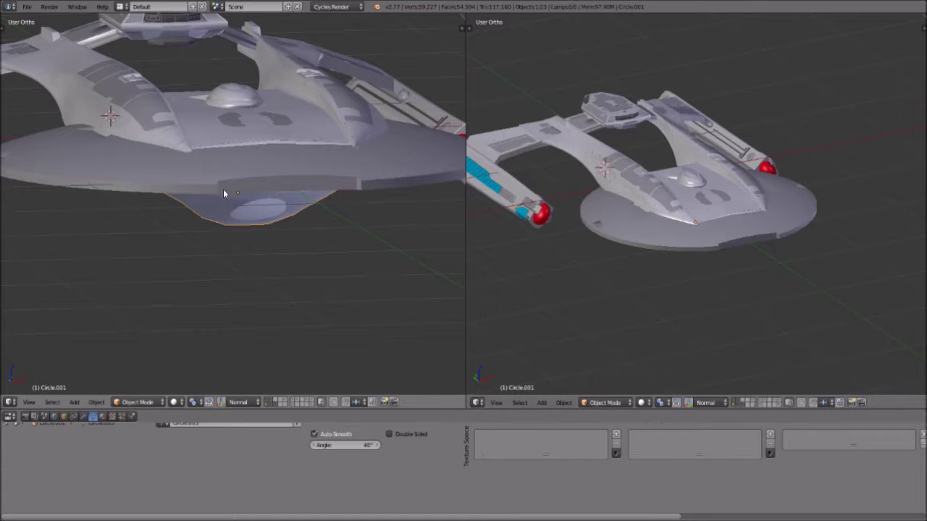
middle_drag(244, 180, 267, 149)
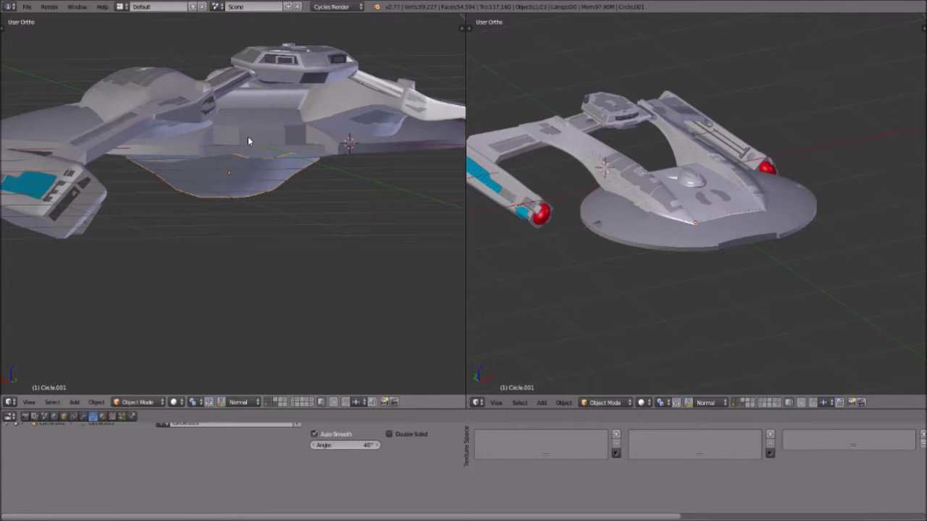
middle_drag(234, 113, 158, 280)
scroll(251, 129, down, 4)
scroll(166, 289, up, 4)
scroll(234, 250, down, 2)
middle_drag(266, 254, 277, 360)
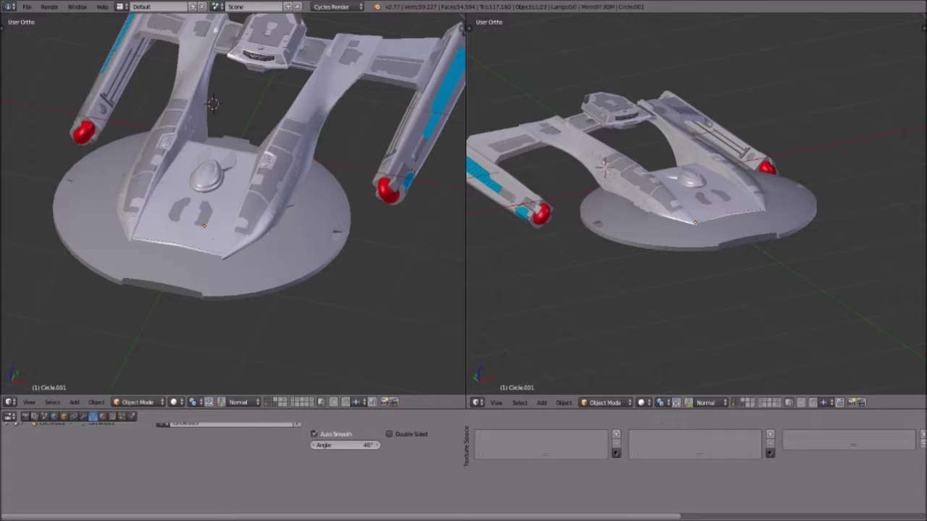
Step: Hide the saucer and lower hull to view the remaining ship by itself, and show both parts again
middle_drag(185, 265, 269, 314)
right_click(268, 310)
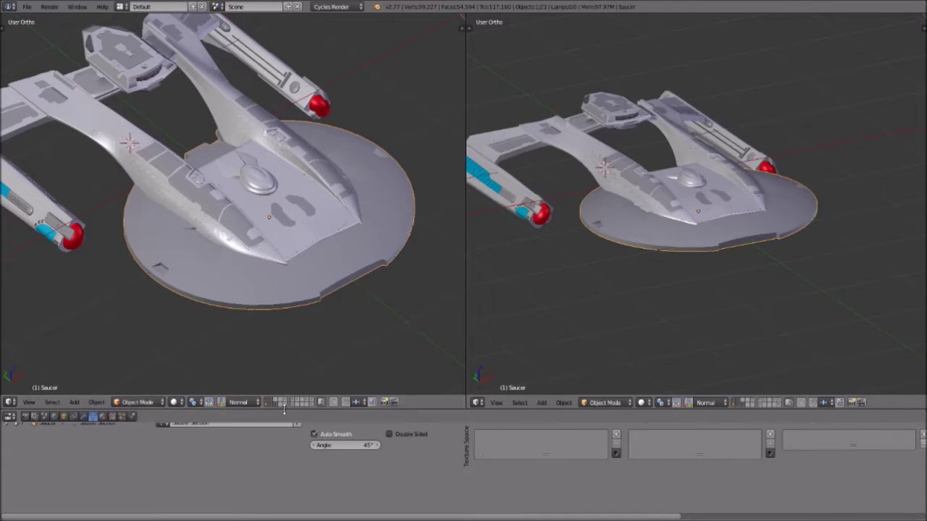
middle_drag(279, 390, 205, 179)
key(h)
middle_drag(193, 121, 185, 228)
scroll(149, 197, down, 5)
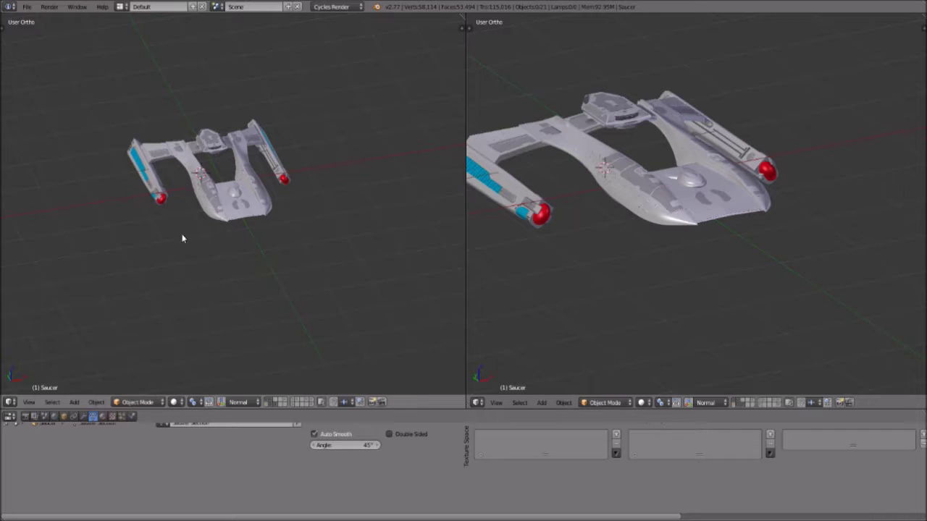
middle_drag(254, 173, 321, 240)
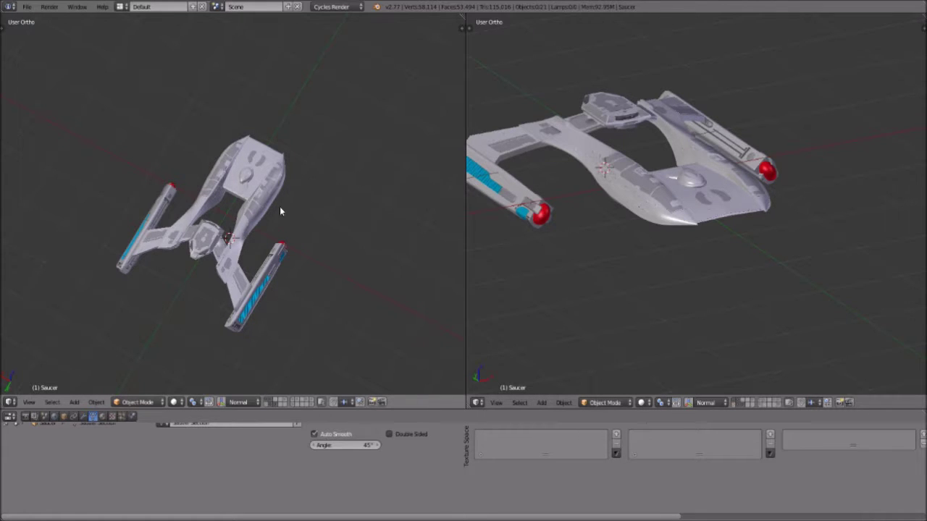
middle_drag(274, 209, 220, 207)
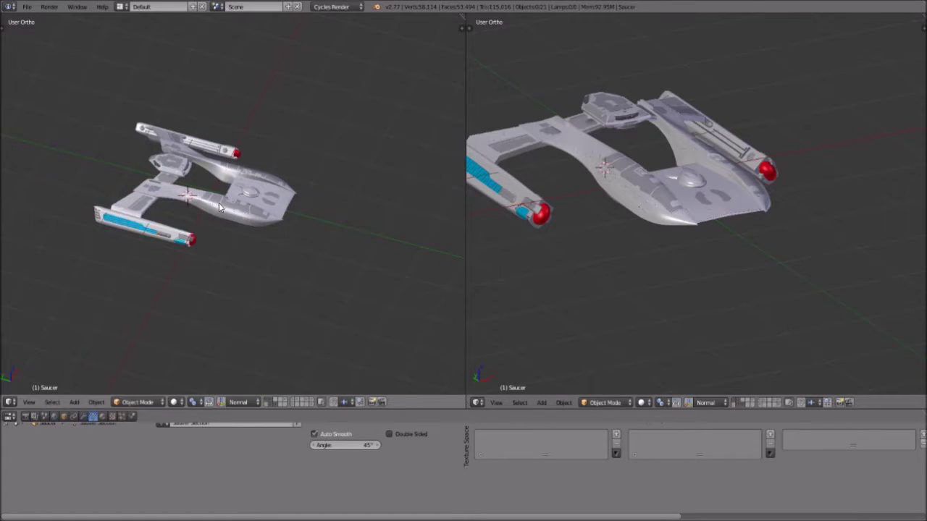
click(267, 404)
scroll(288, 308, up, 4)
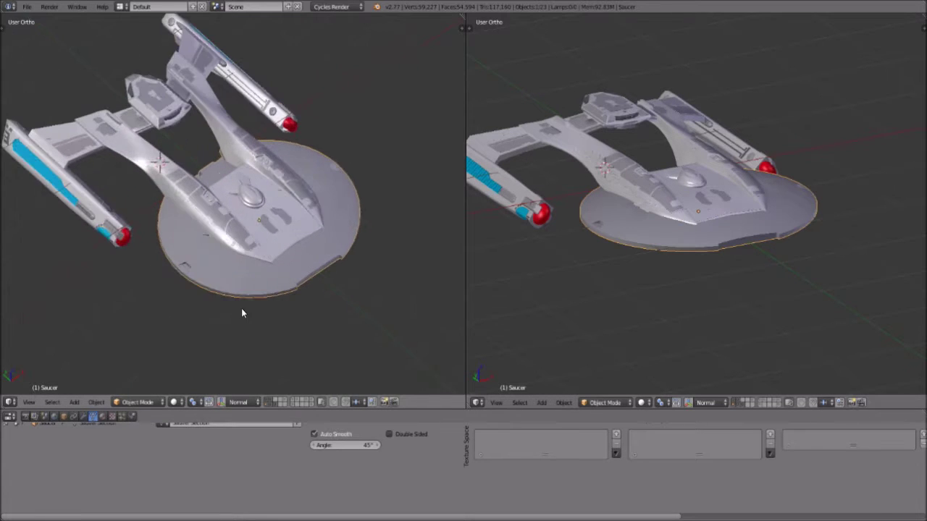
Step: Try to move the saucer away from the pylons as a separate object
middle_drag(102, 195, 255, 223)
right_click(263, 230)
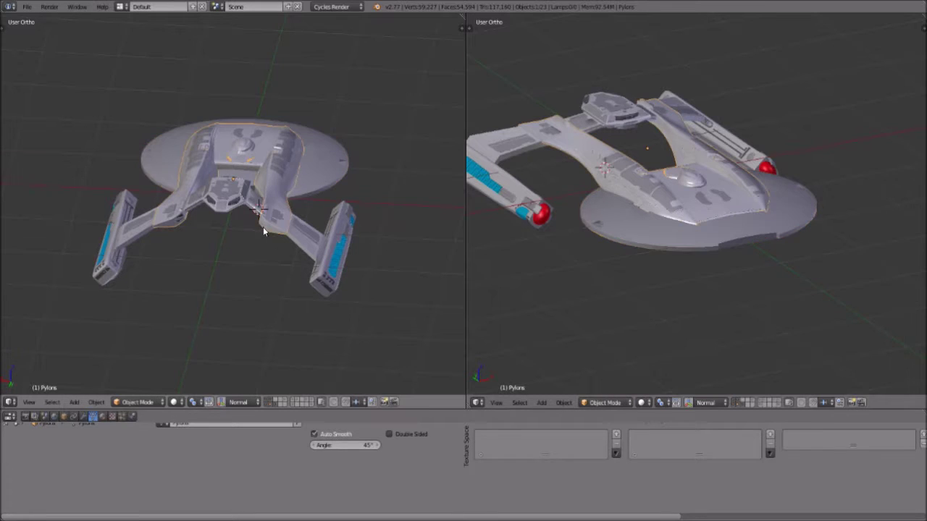
right_click(302, 194)
key(r)
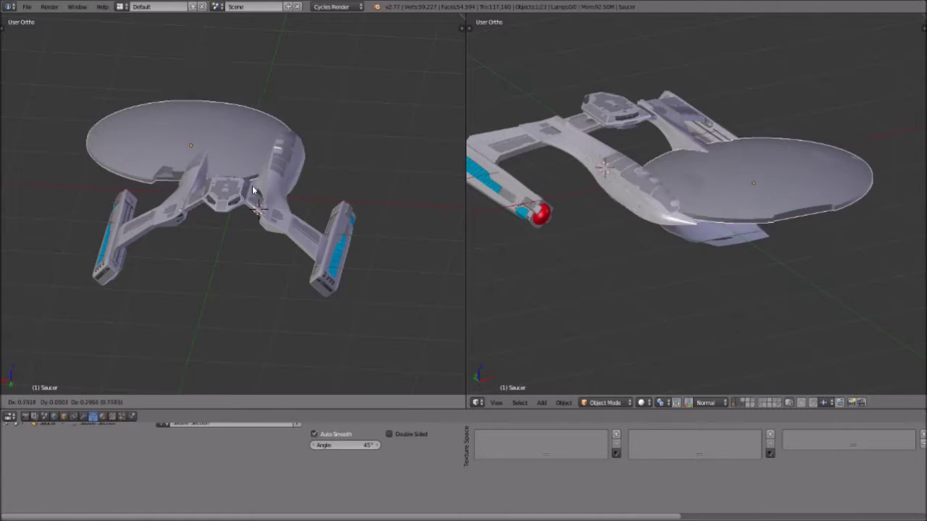
key(Escape)
Step: Try to move the lower hull piece away from the underside of the saucer
middle_drag(296, 154, 161, 211)
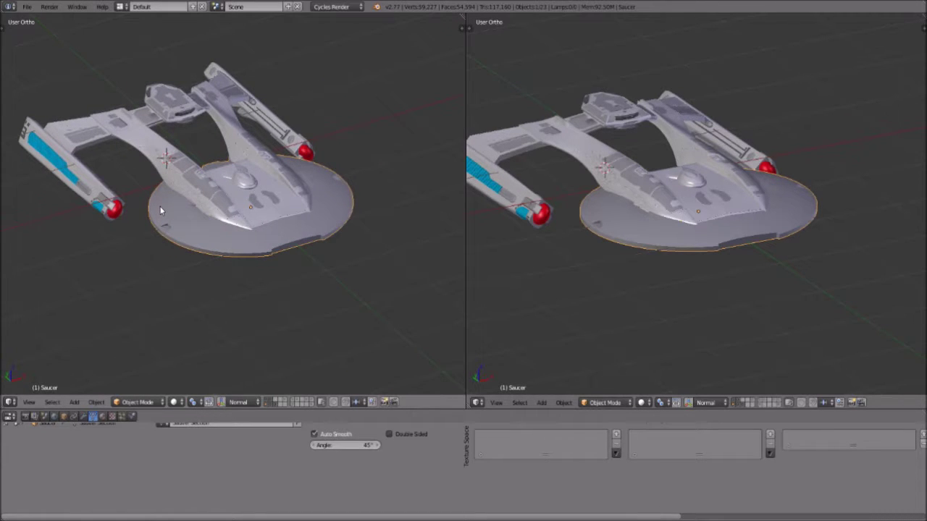
right_click(275, 240)
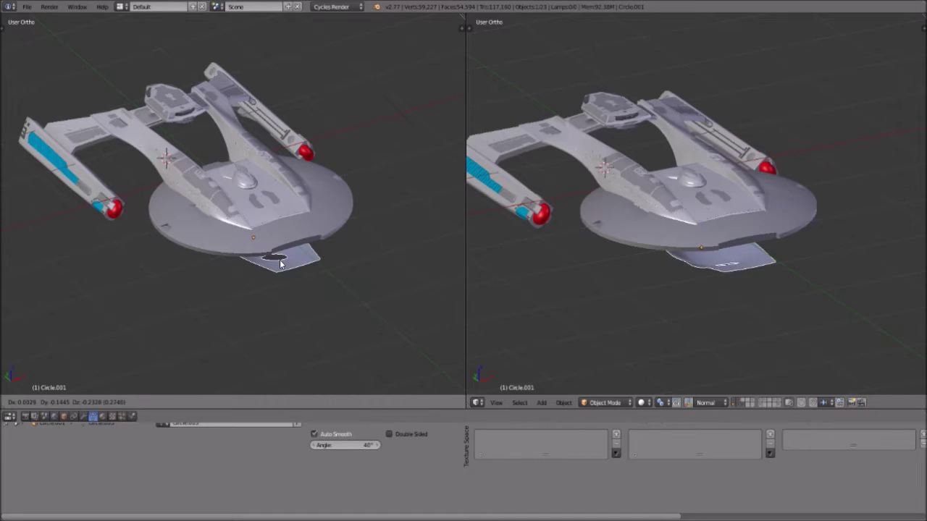
middle_drag(211, 249, 217, 207)
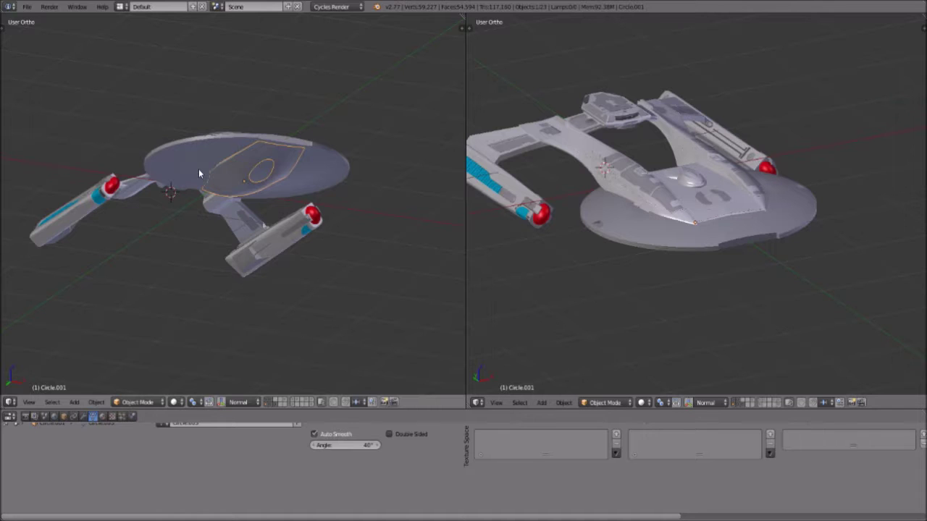
middle_drag(199, 172, 217, 195)
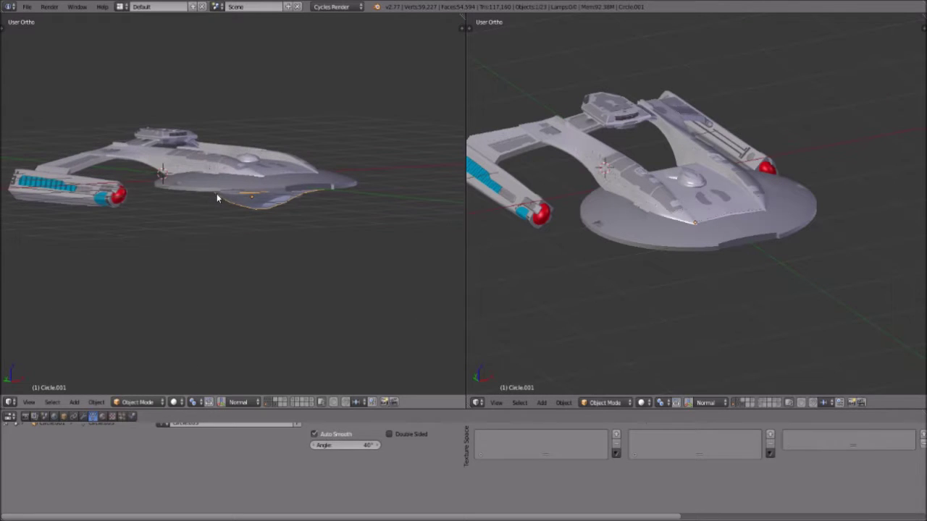
Step: Try to move the saucer and the lower hull piece together away from the pylons
right_click(225, 188)
key(g)
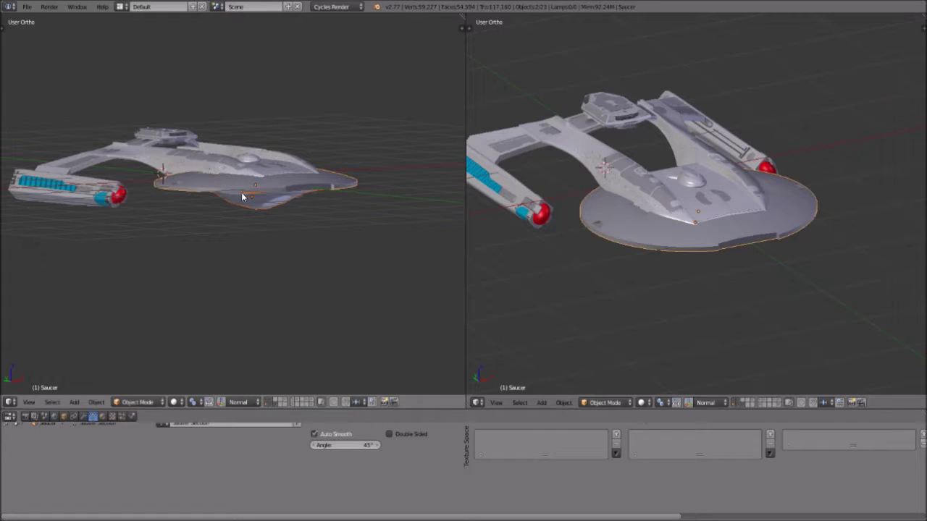
click(254, 166)
key(g)
right_click(269, 226)
middle_drag(269, 226, 204, 208)
key(g)
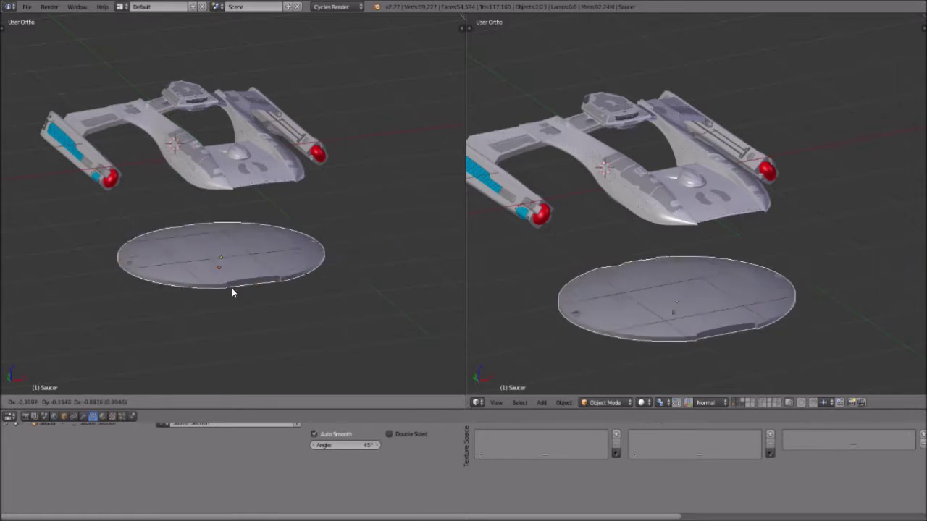
right_click(233, 203)
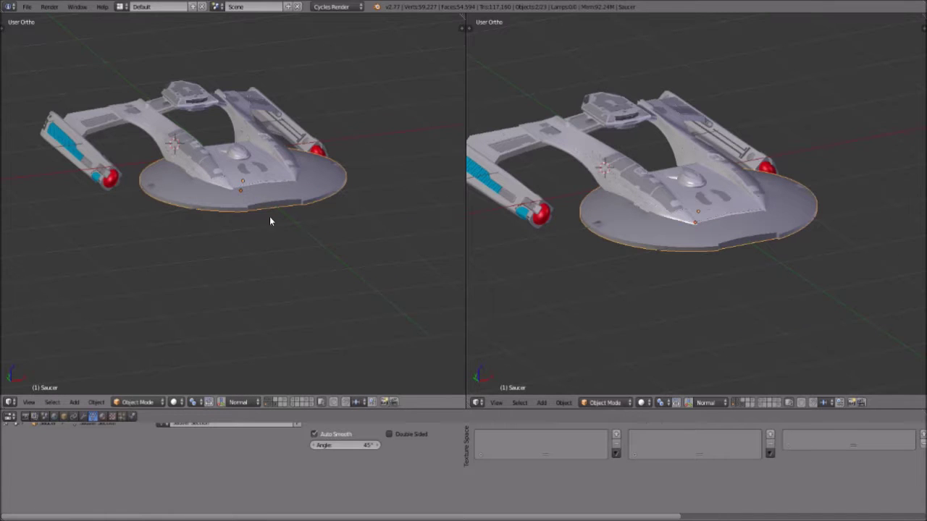
key(g)
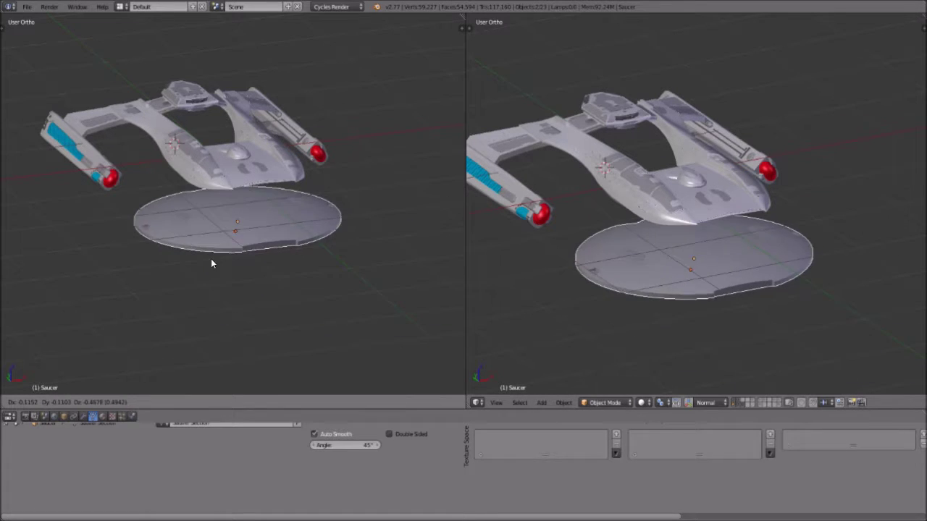
right_click(217, 223)
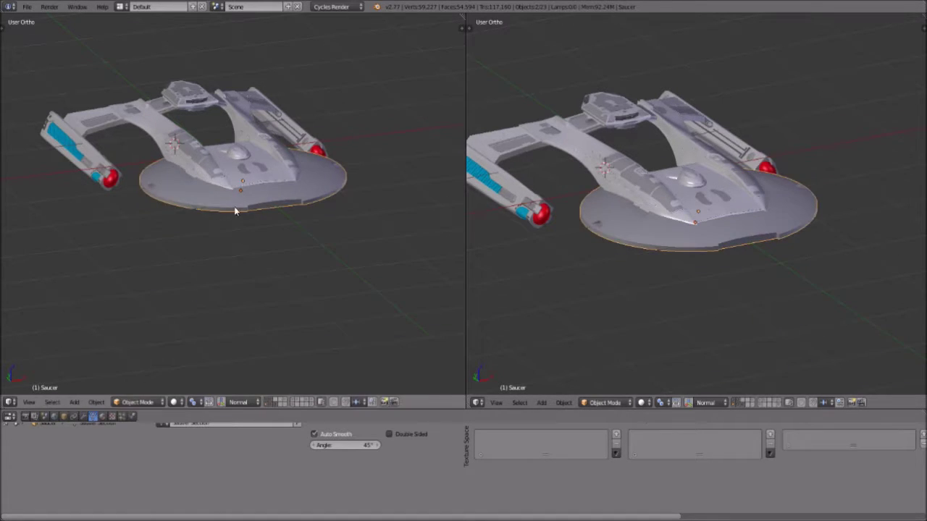
key(g)
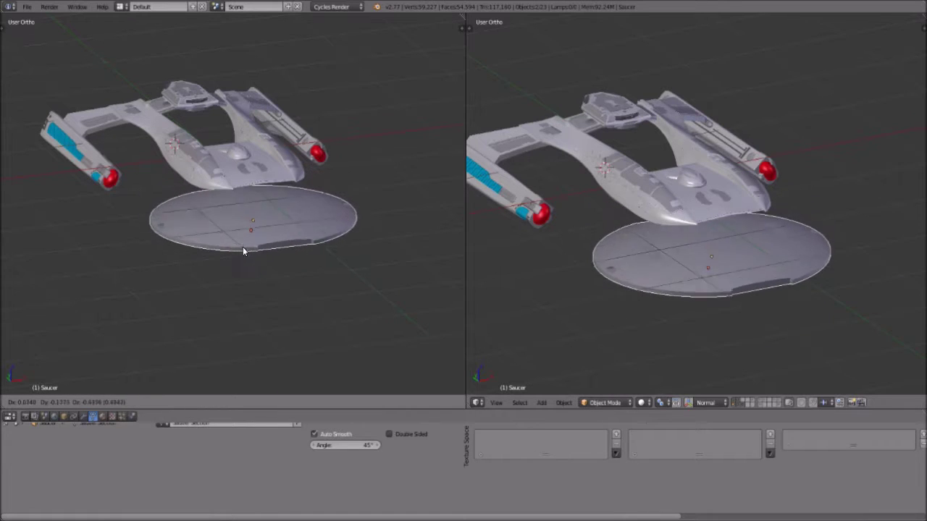
right_click(226, 167)
Step: Try to move the saucer and lower hull as one unit while viewing the ship's underside
right_click(167, 131)
middle_drag(166, 130, 271, 271)
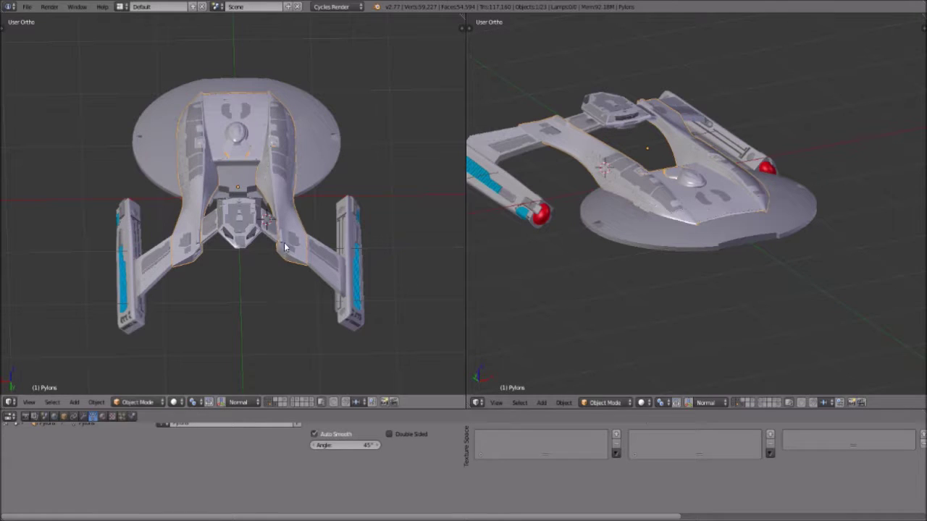
middle_drag(214, 223, 282, 170)
right_click(172, 207)
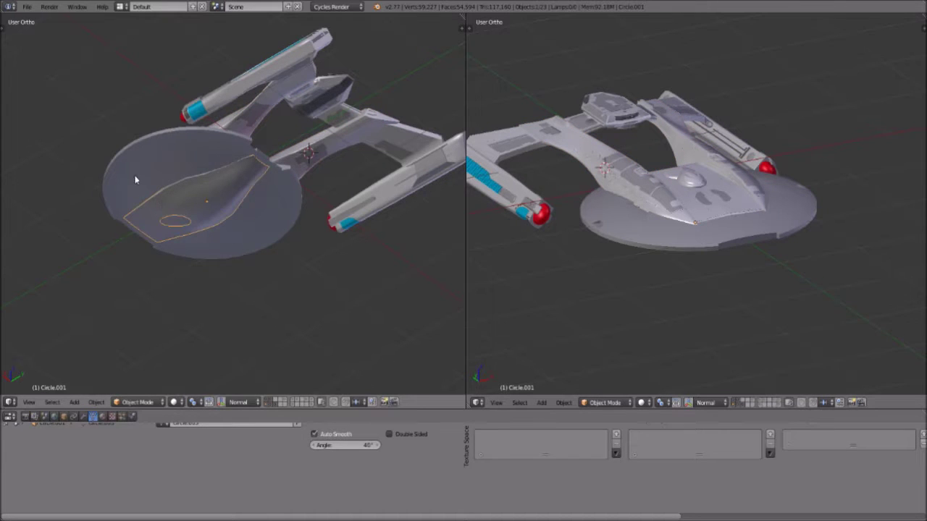
key(g)
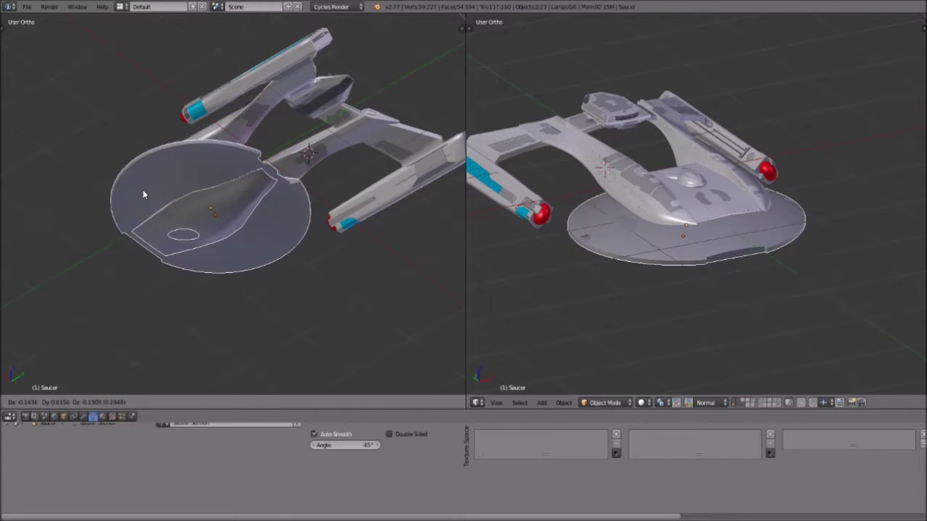
right_click(143, 190)
Step: Examine the saucer's front notch and the pylon fronts from ahead and above, up close and from further away
middle_drag(108, 222, 264, 310)
scroll(268, 305, up, 6)
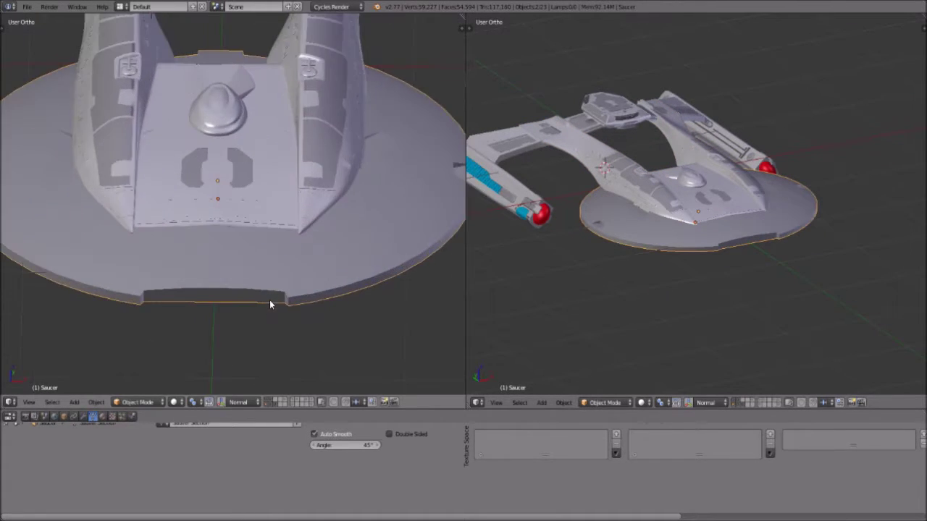
scroll(272, 296, down, 2)
mouse_move(280, 283)
middle_down()
mouse_move(248, 280)
mouse_move(285, 287)
mouse_move(268, 296)
middle_up()
scroll(268, 296, up, 5)
scroll(269, 296, down, 4)
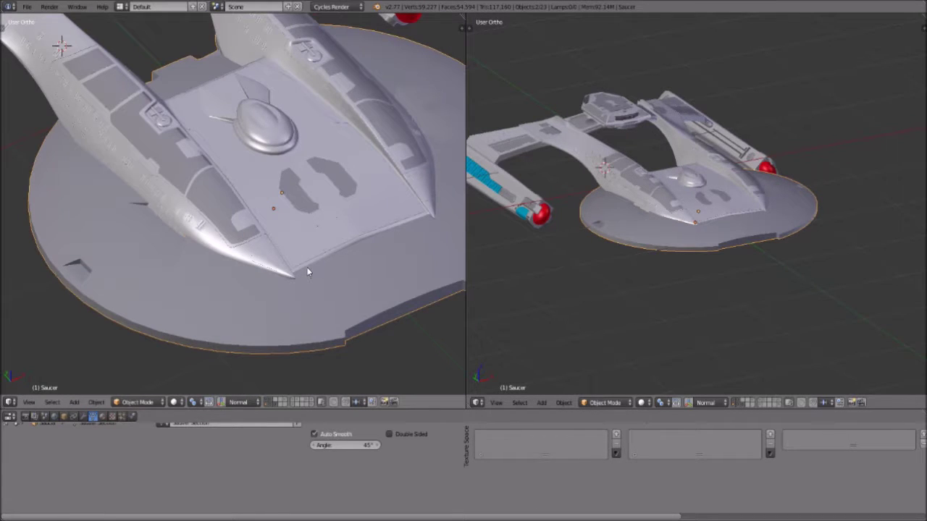
scroll(232, 263, down, 2)
scroll(340, 308, down, 3)
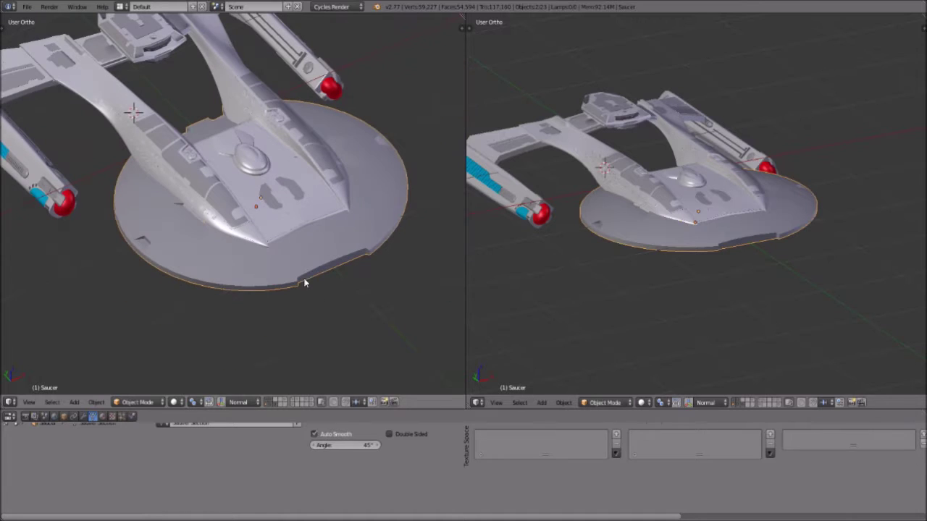
Step: Try to separate the saucer and lower hull from the pylons again in a closer view of the bow
key(g)
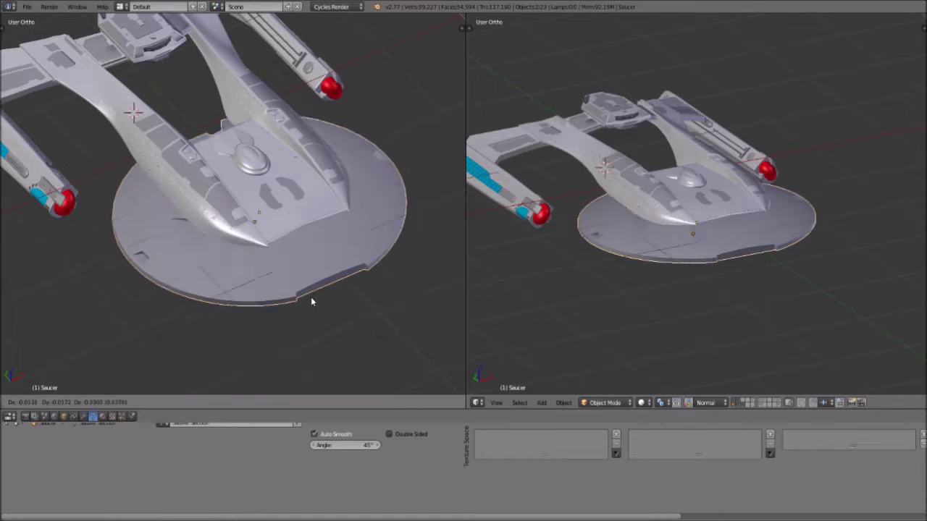
click(309, 304)
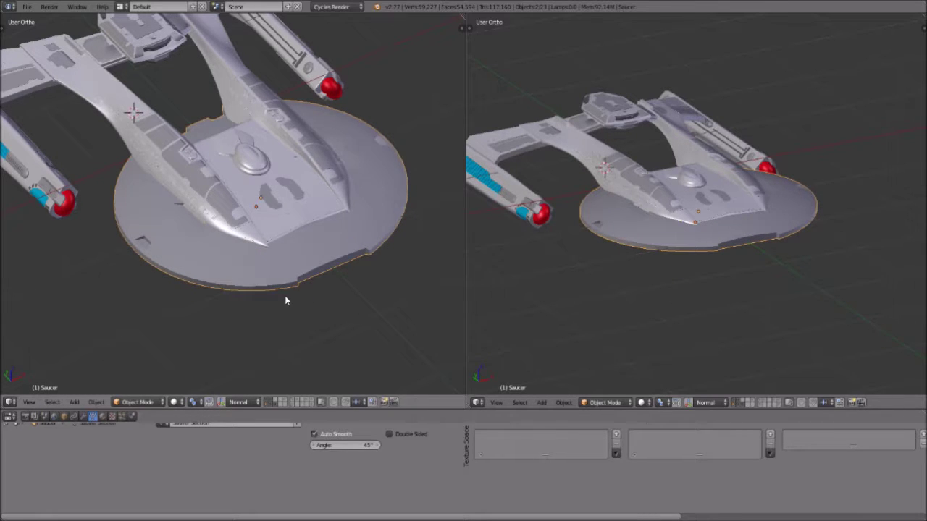
key(g)
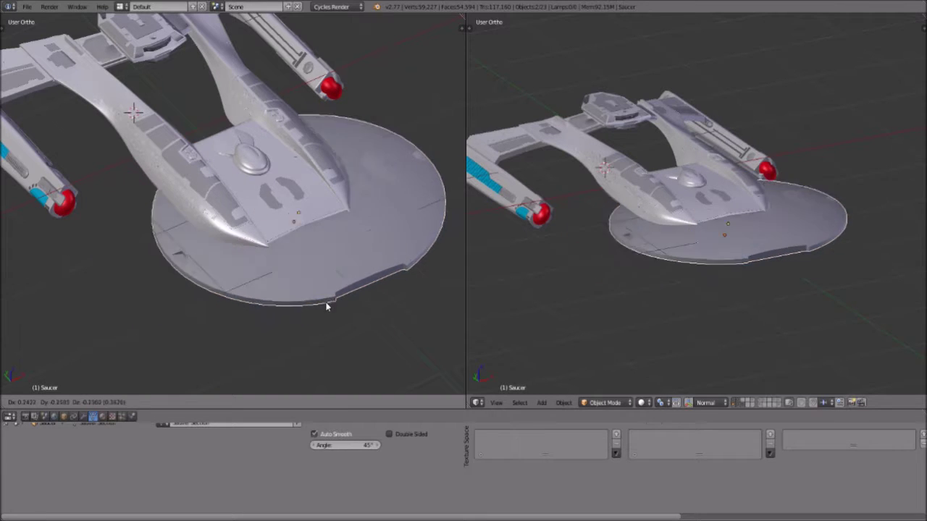
key(Escape)
middle_drag(243, 322, 295, 242)
scroll(267, 269, up, 2)
scroll(269, 277, down, 4)
scroll(260, 269, up, 4)
scroll(256, 270, down, 3)
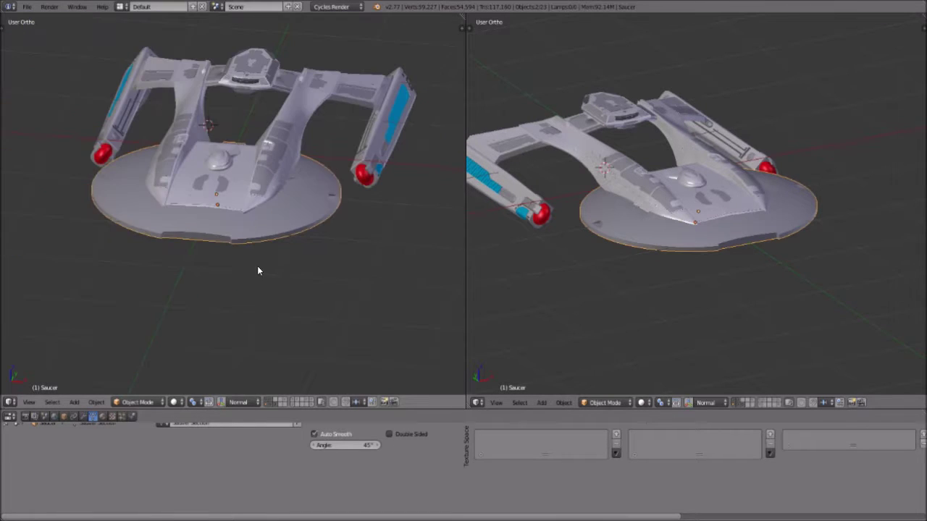
key(g)
right_click(217, 357)
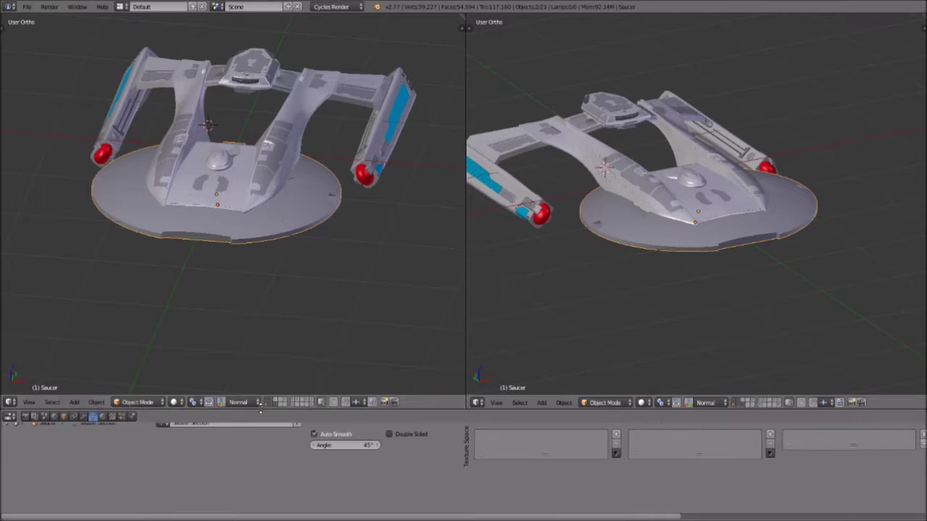
Step: Hide the saucer and lower hull and examine the remaining ship from below and above
key(Delete)
middle_drag(217, 333, 187, 125)
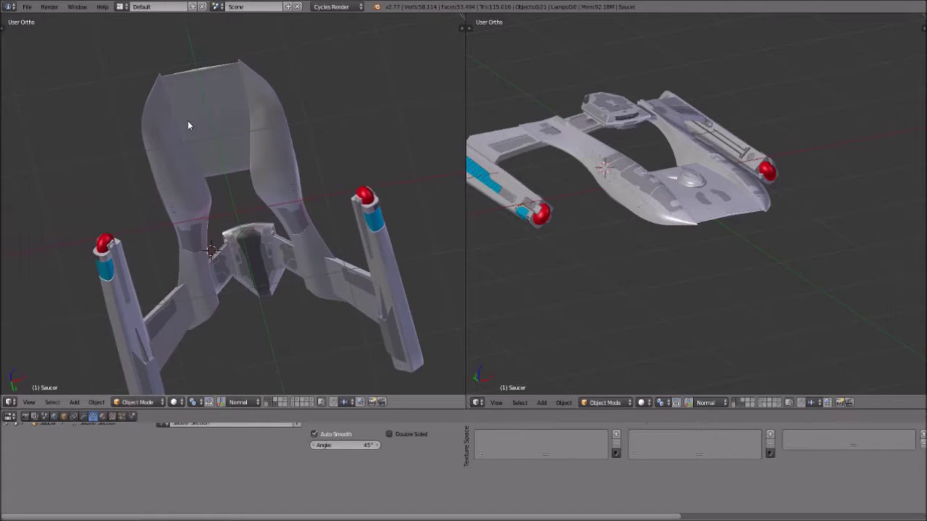
middle_drag(157, 155, 242, 390)
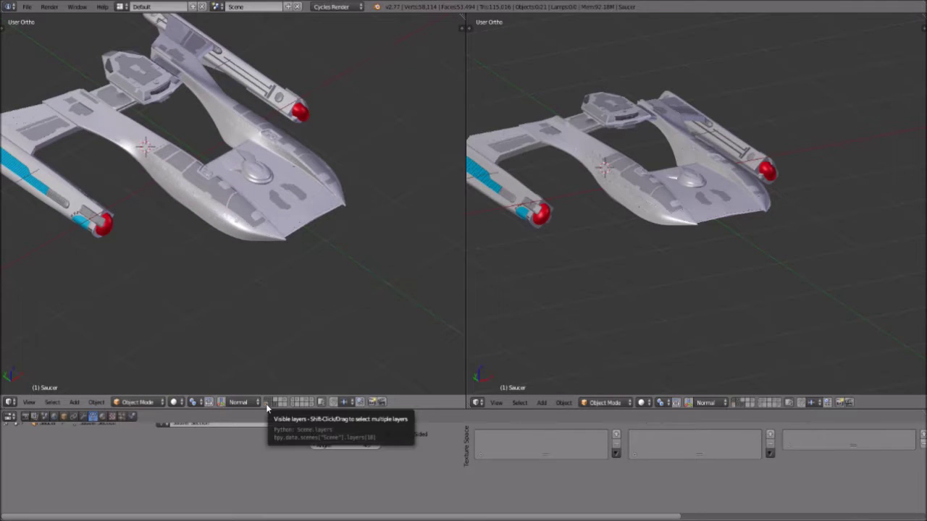
Step: Show the layer with the saucer and lower hull alone, and bring back the layer holding the rest of the ship
click(267, 403)
middle_drag(258, 195, 249, 304)
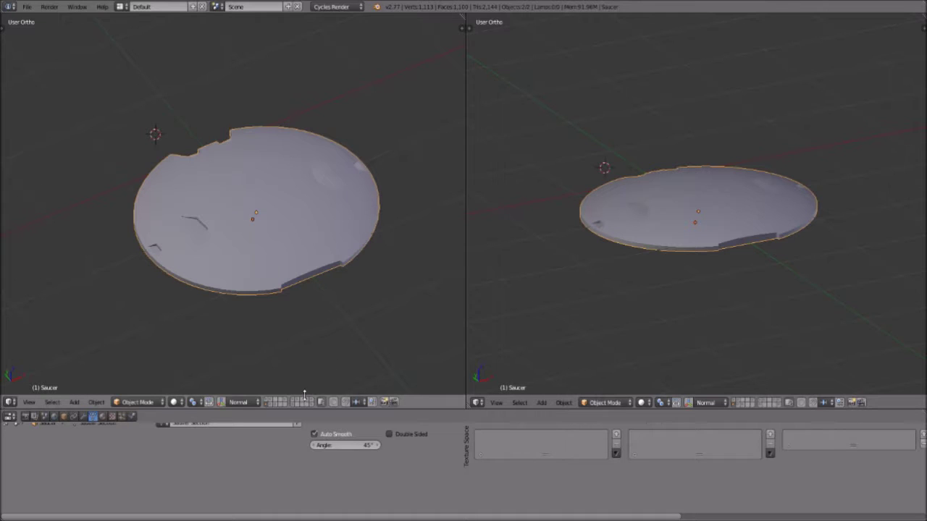
shift+click(269, 403)
shift+click(275, 404)
middle_drag(215, 206, 262, 214)
scroll(296, 253, up, 5)
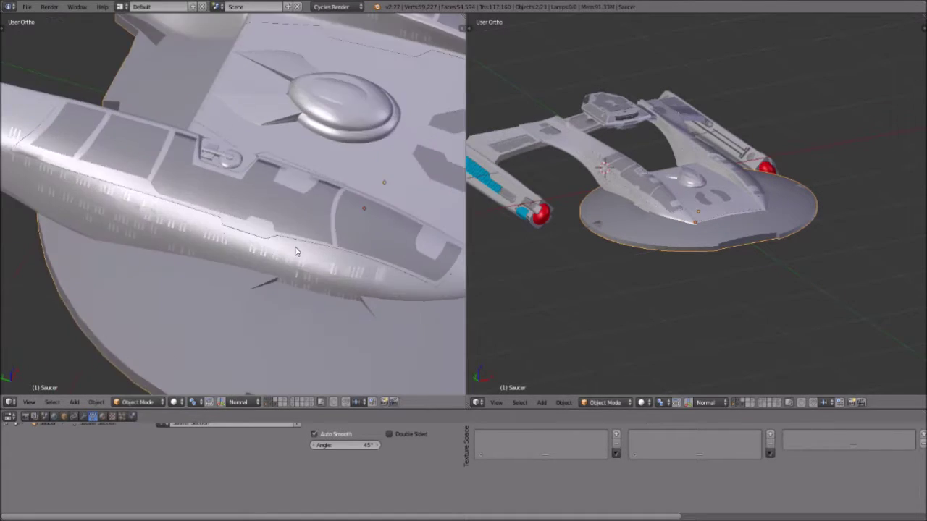
scroll(295, 253, down, 5)
middle_drag(307, 243, 308, 272)
Step: Select the saucer by itself and try to move it sideways without the lower hull
right_click(308, 273)
key(g)
right_click(199, 354)
right_click(207, 326)
key(g)
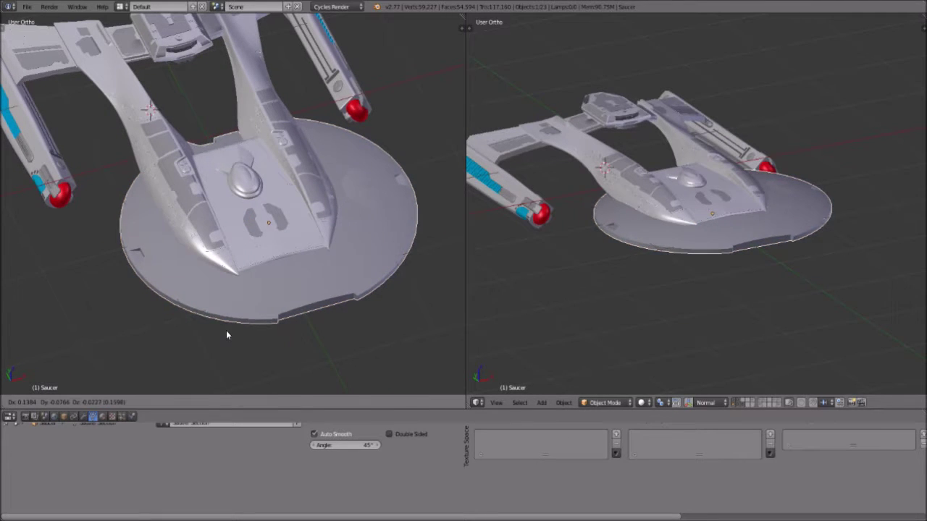
click(207, 333)
Step: Add a Subdivision Surface modifier to the saucer below its Mirror modifier
click(84, 418)
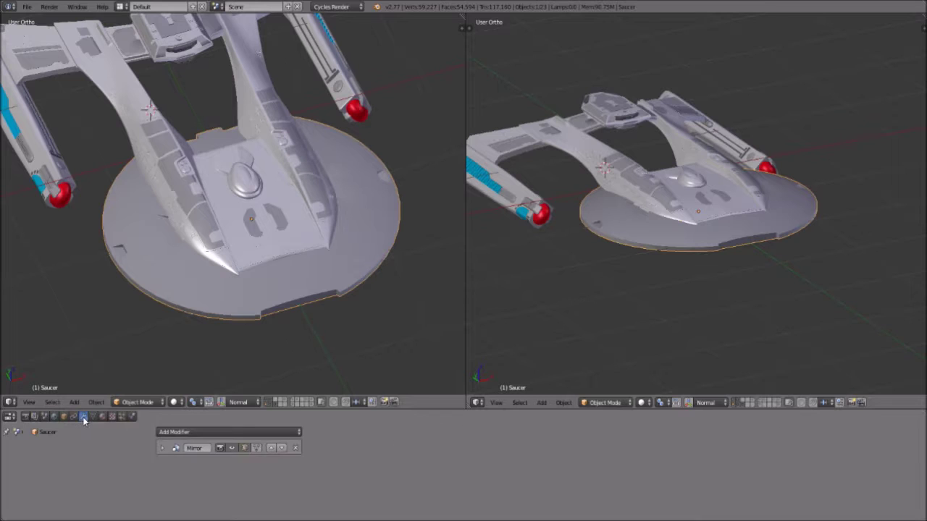
scroll(314, 280, up, 3)
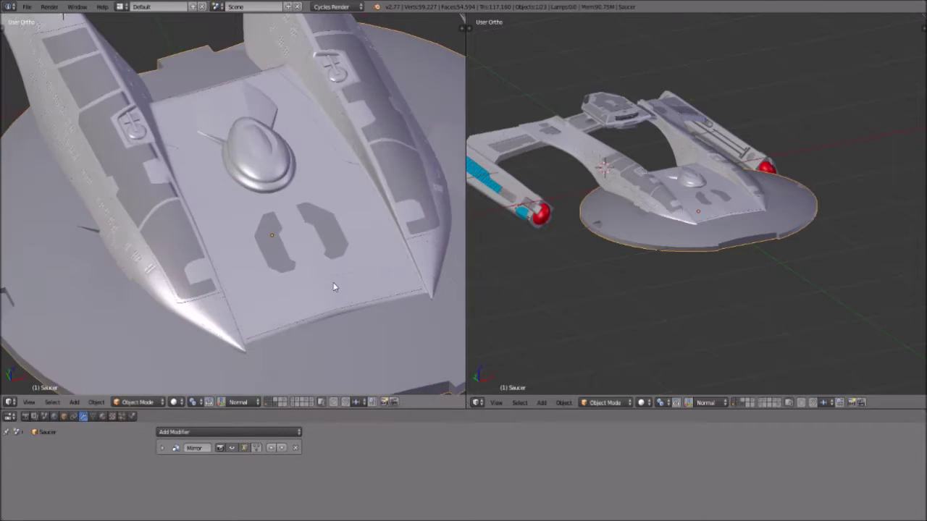
scroll(335, 285, down, 1)
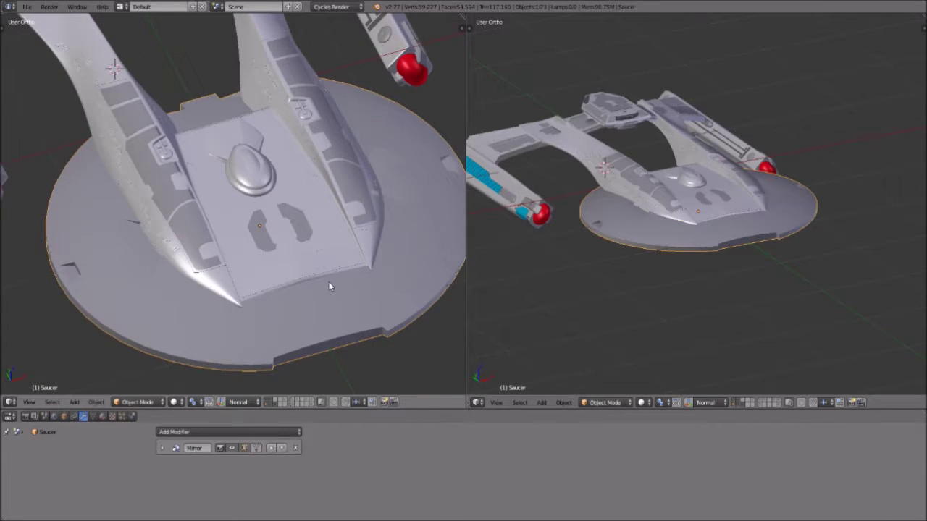
click(200, 432)
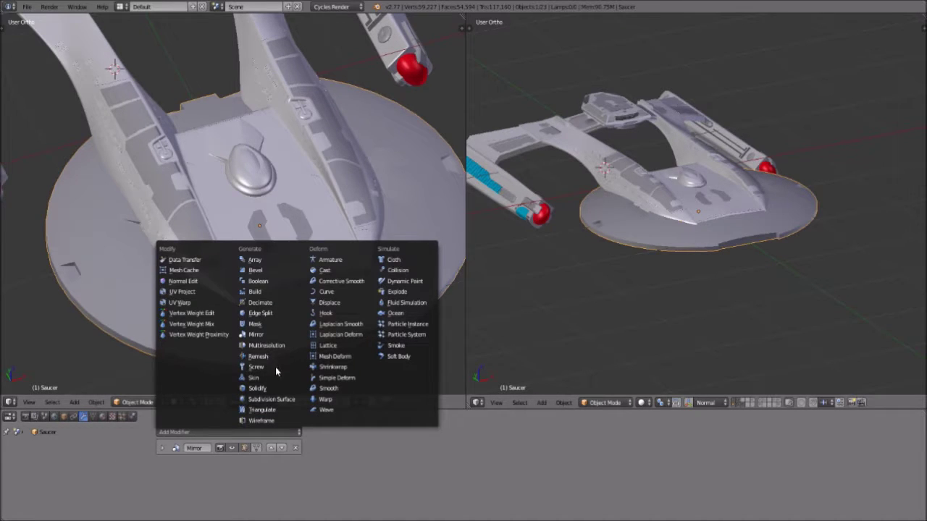
click(277, 399)
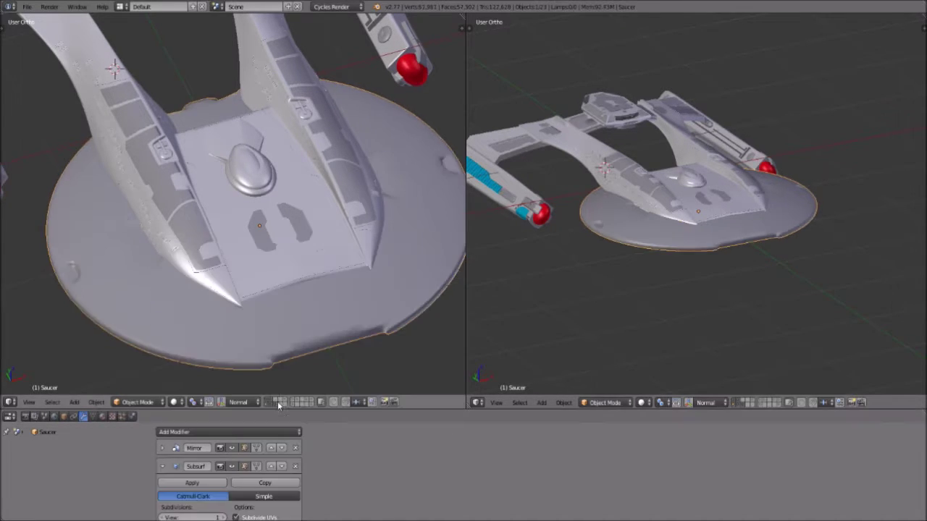
Step: Inspect the saucer's smoothed rim, enter Edit Mode on the saucer and select the three faces of its front notch
middle_drag(243, 370, 205, 330)
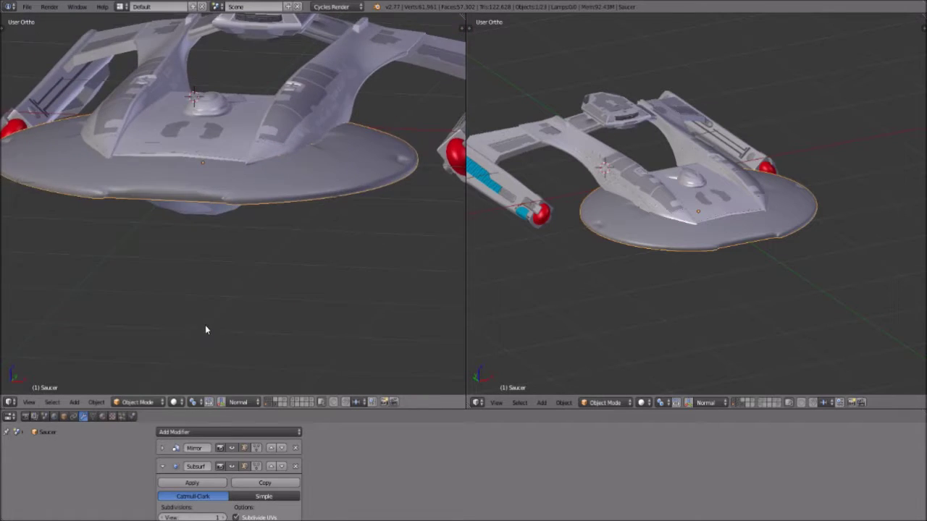
scroll(203, 330, up, 4)
middle_drag(186, 283, 262, 168)
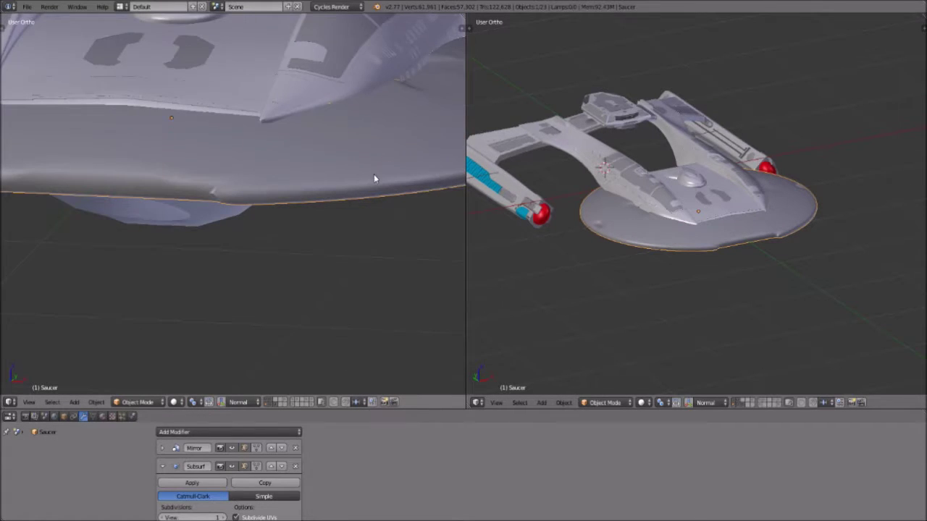
scroll(343, 207, down, 3)
scroll(318, 223, up, 3)
middle_drag(318, 224, 313, 220)
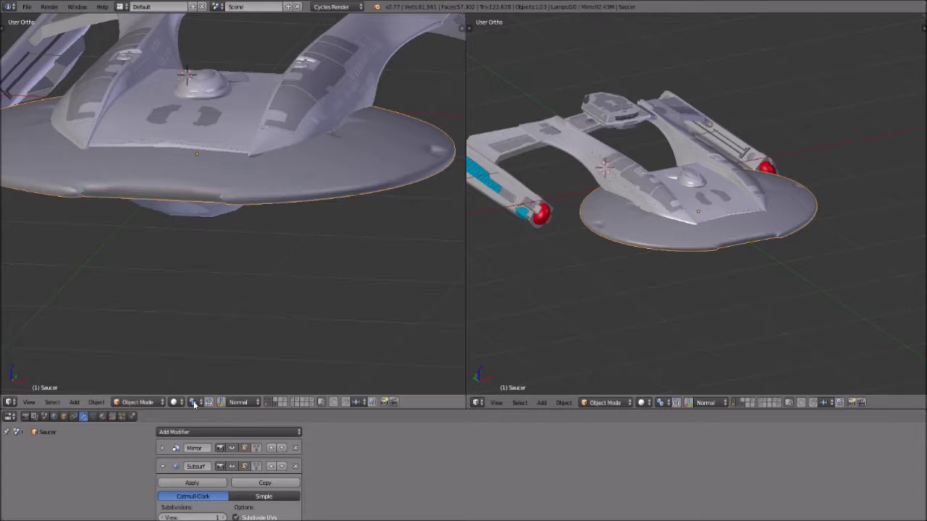
click(139, 402)
click(150, 385)
scroll(212, 265, up, 4)
scroll(215, 263, down, 5)
scroll(221, 255, up, 3)
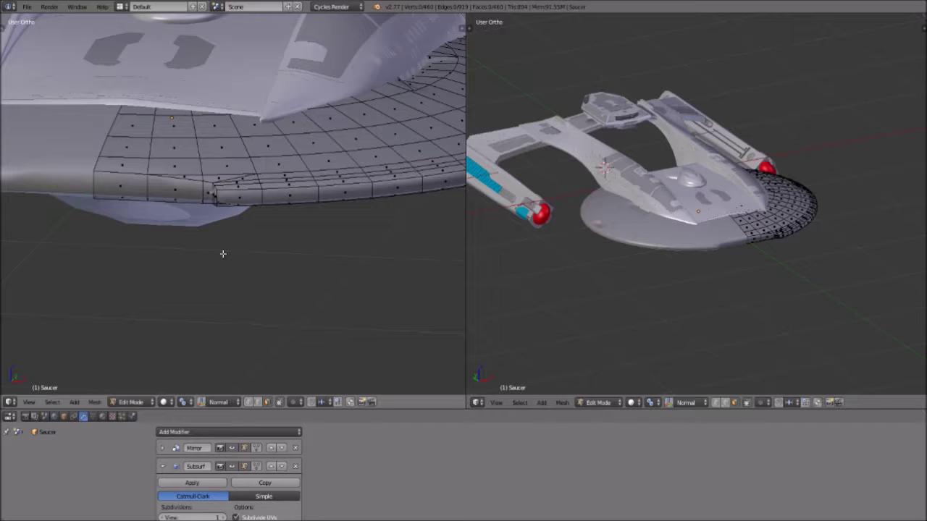
right_click(256, 165)
middle_drag(223, 254, 109, 203)
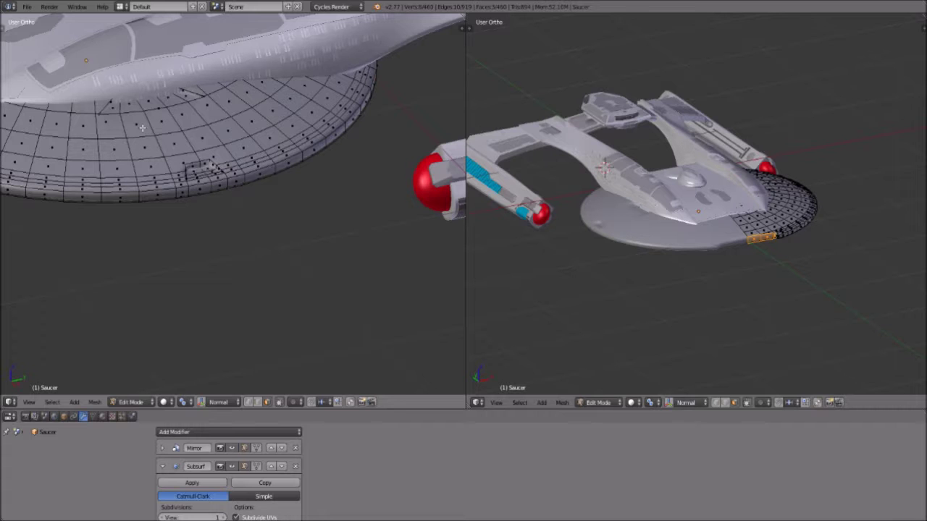
Step: Try to add a horizontal edge loop around the saucer's outer rim, starting at the front notch
middle_drag(140, 155, 185, 168)
scroll(234, 188, up, 5)
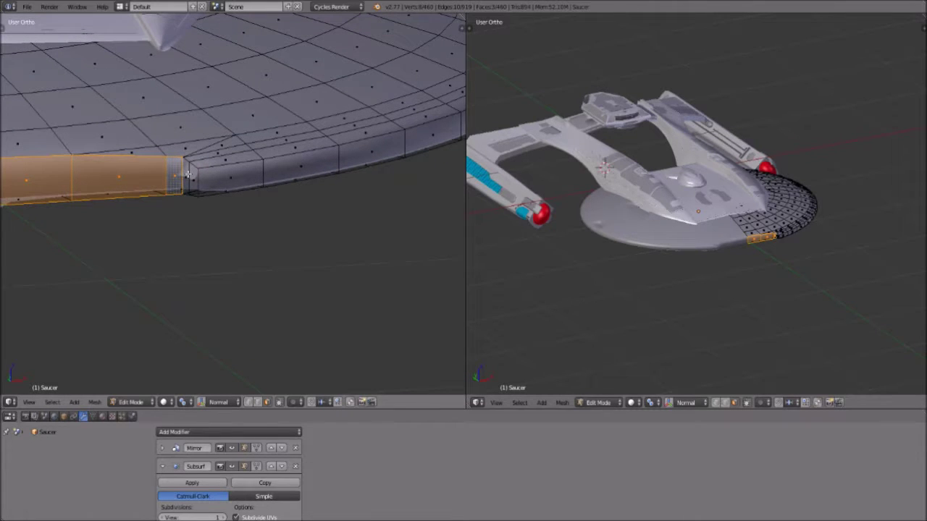
scroll(187, 174, down, 4)
scroll(141, 236, up, 3)
middle_drag(141, 236, 269, 236)
scroll(312, 237, down, 3)
shift+middle_drag(202, 222, 331, 263)
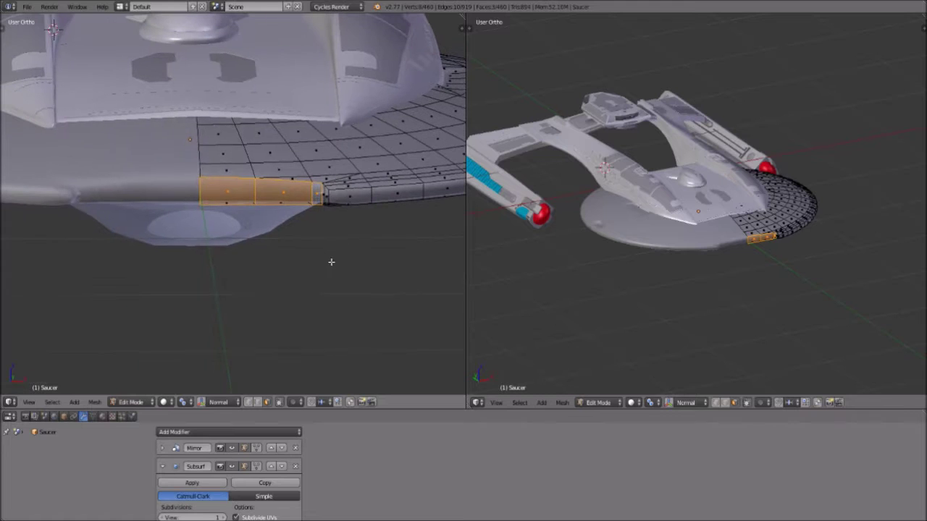
key(ctrl+r)
click(324, 196)
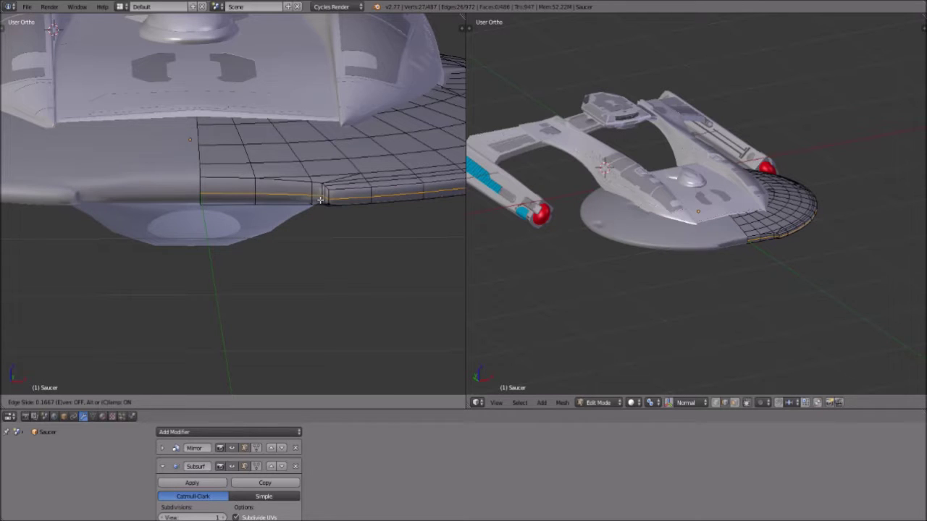
click(320, 199)
key(3)
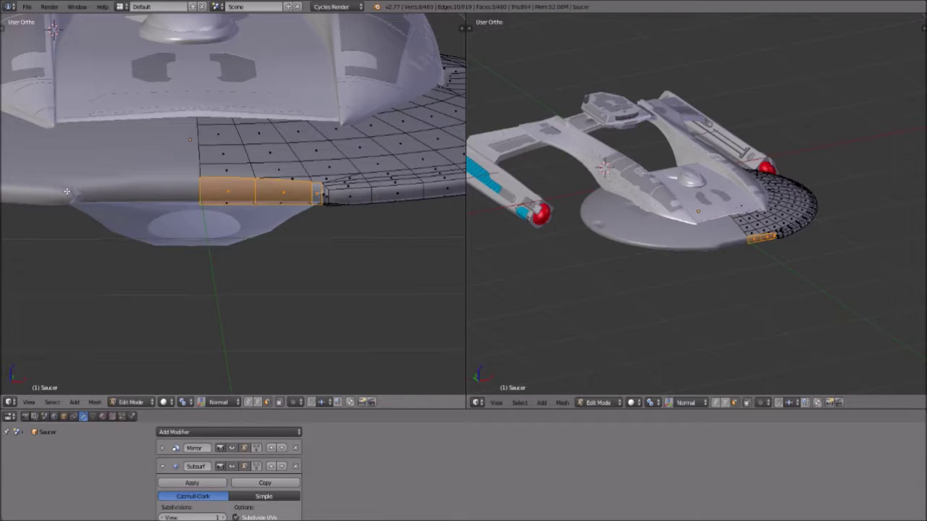
Step: Add two horizontal edge loops around the saucer's rim, one slid to its upper edge and one to its lower edge
middle_drag(110, 209, 159, 230)
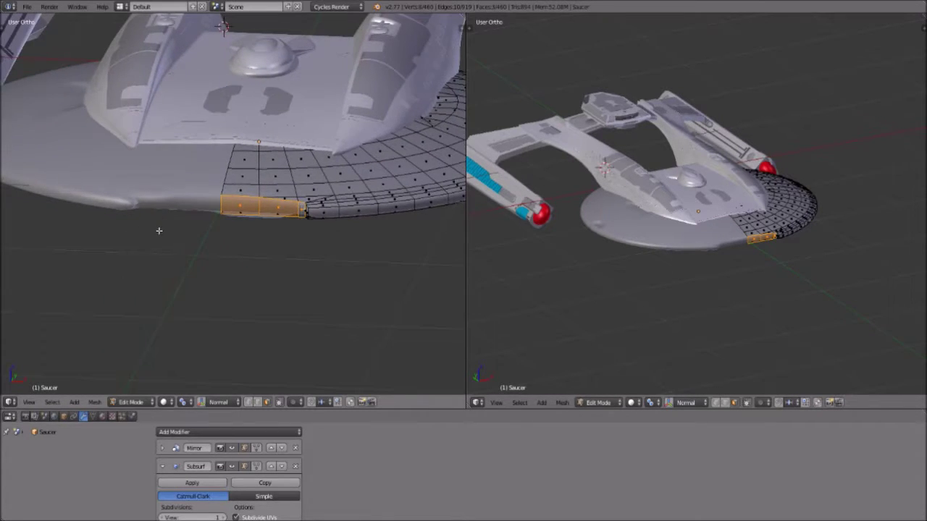
ctrl+scroll(229, 217, down, 1)
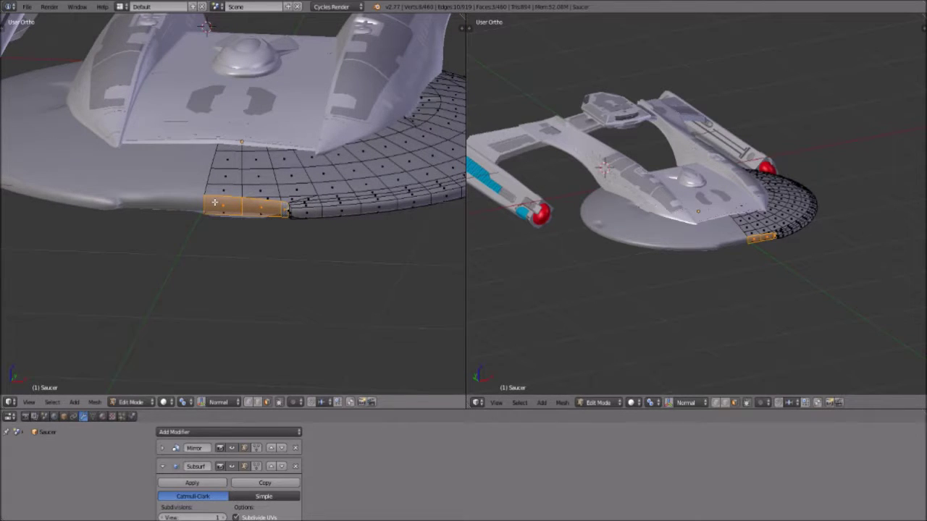
scroll(257, 247, up, 2)
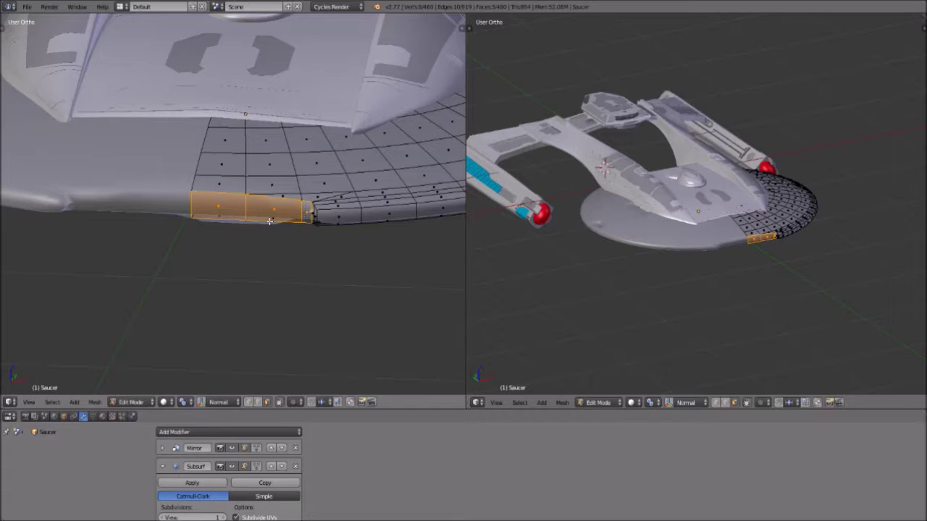
key(ctrl+r)
click(239, 208)
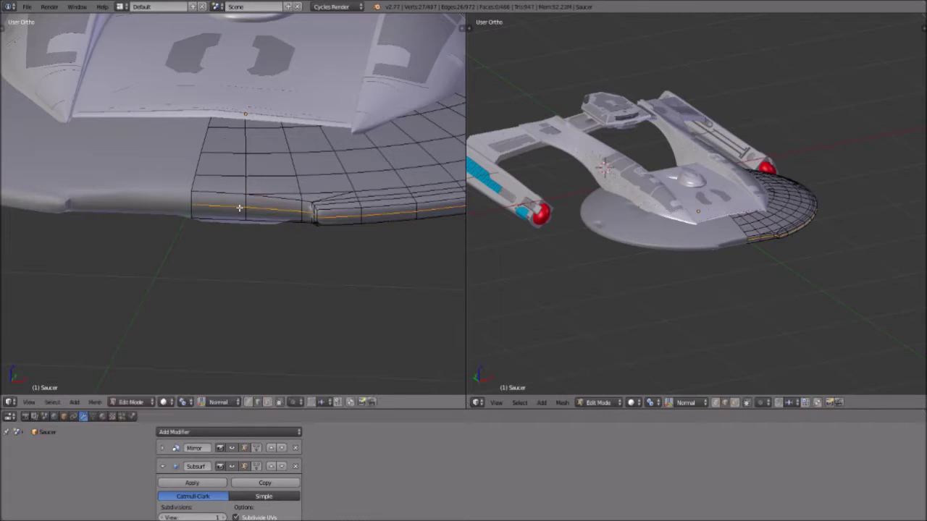
click(240, 184)
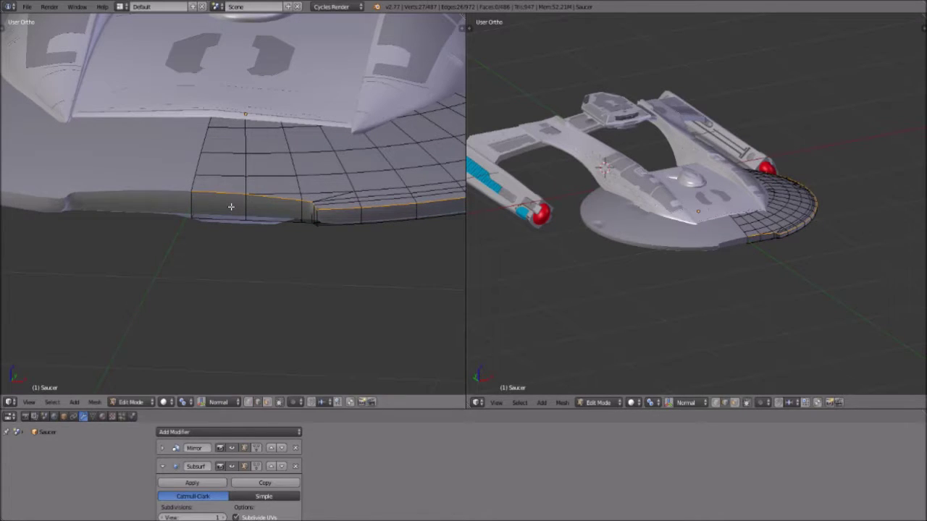
key(g)
key(g)
click(177, 236)
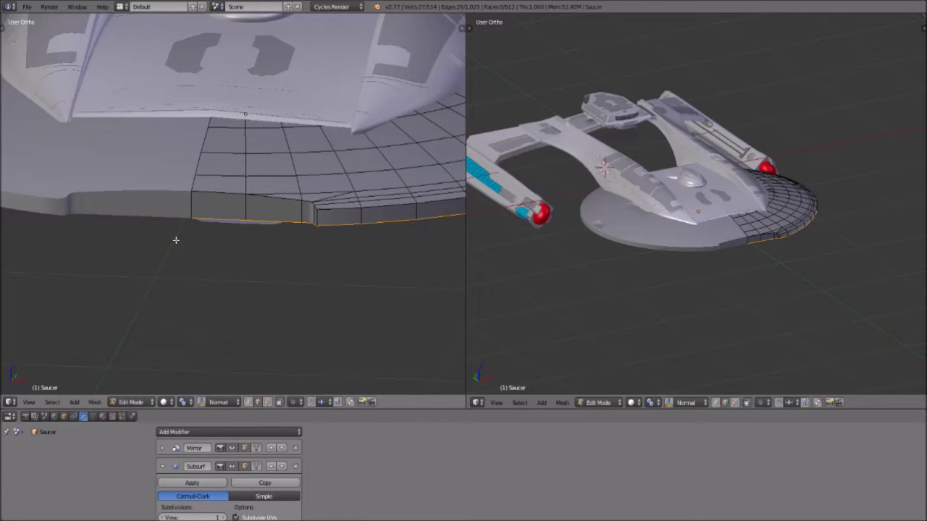
Step: Add two more edge loops close to the front notch's corner and deselect everything
key(ctrl+r)
click(306, 199)
click(324, 207)
key(ctrl+r)
click(317, 211)
click(289, 211)
key(a)
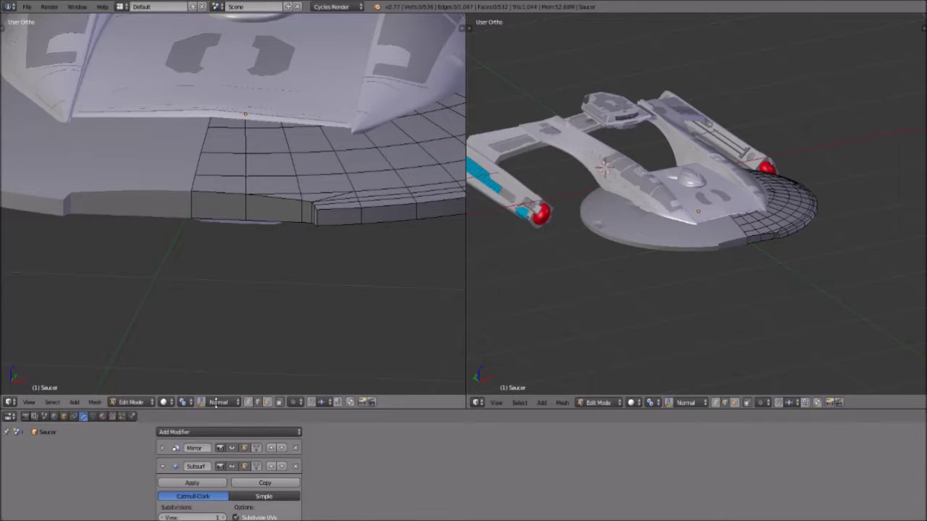
Step: Examine the saucer's rim and notch corner in Object Mode and return to Edit Mode
click(139, 402)
click(134, 391)
middle_drag(177, 286, 207, 287)
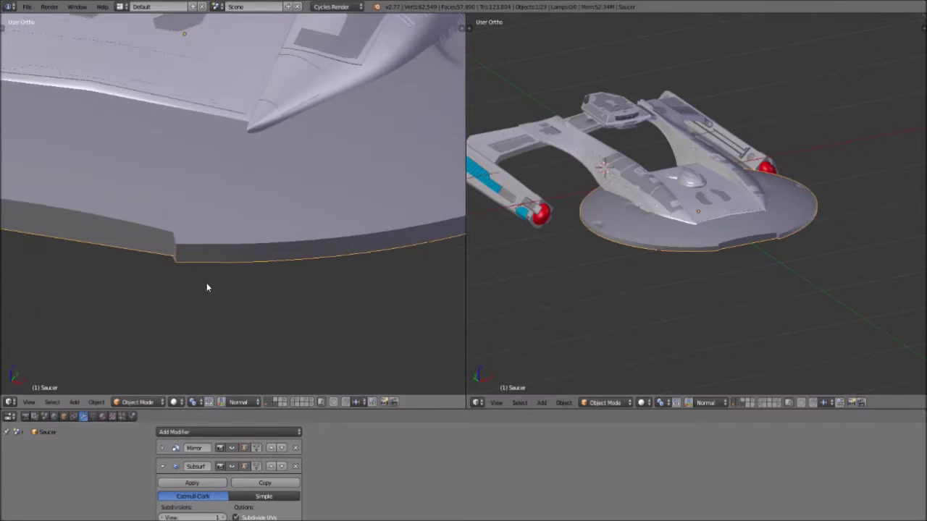
click(138, 402)
click(131, 382)
scroll(157, 288, up, 2)
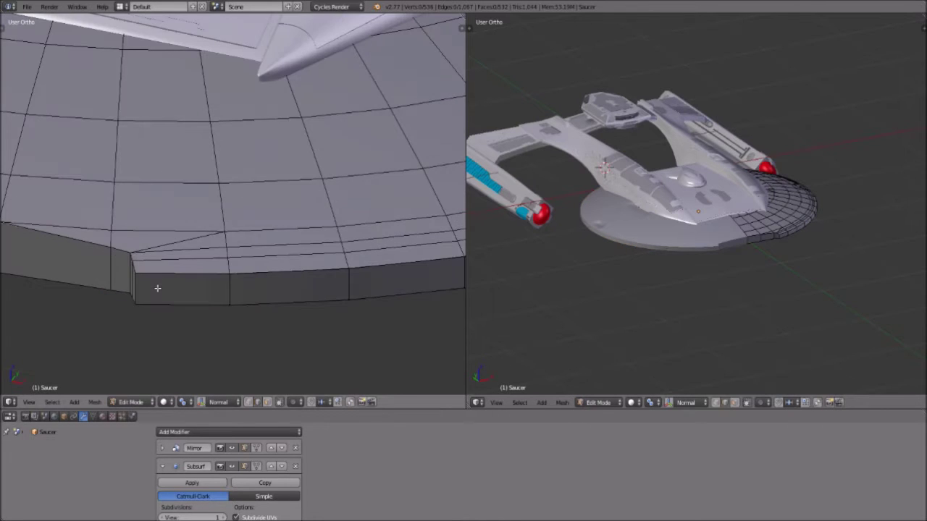
scroll(144, 271, down, 3)
Step: Try to move the vertex on the upper edge of the front notch out of place
right_click(98, 221)
right_click(102, 222)
key(g)
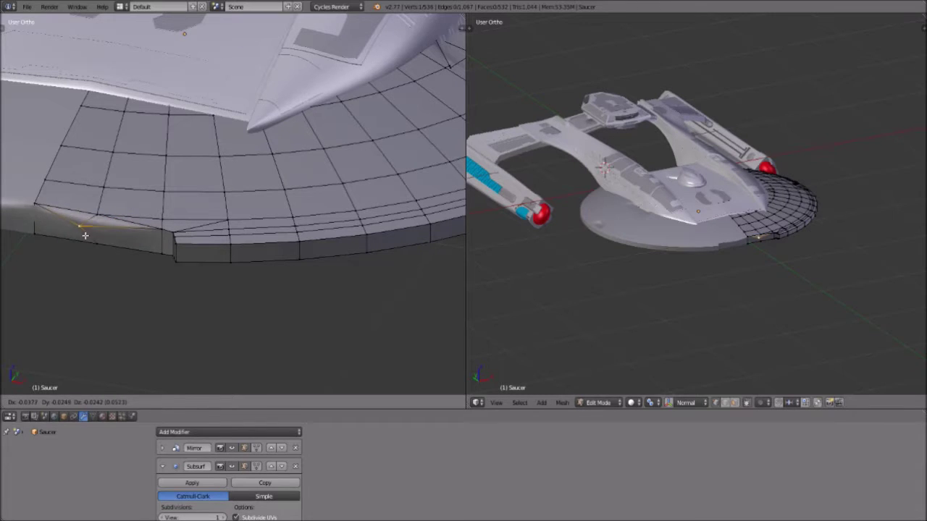
right_click(99, 232)
key(g)
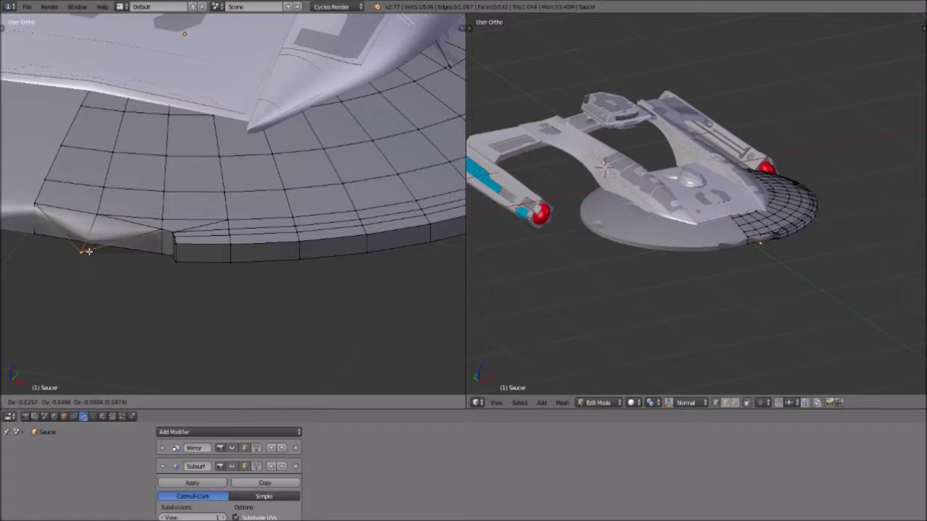
right_click(91, 234)
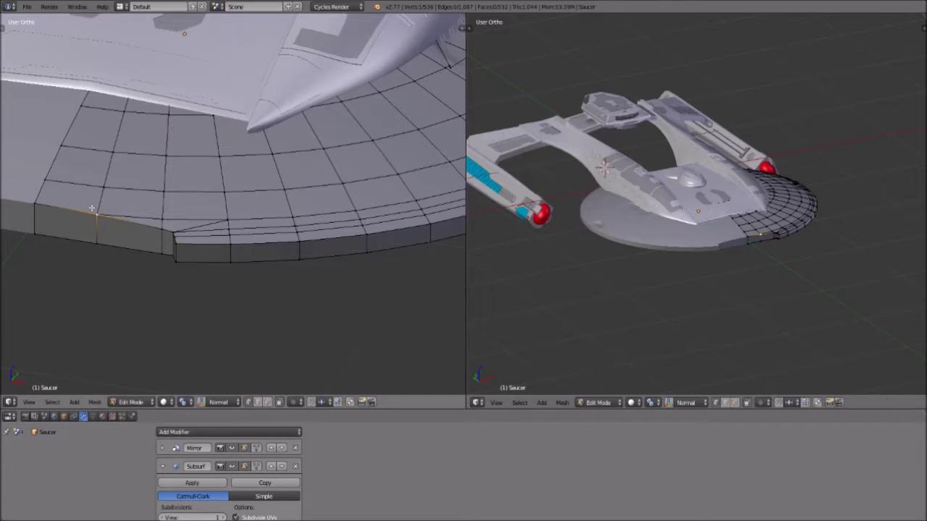
Step: Make the edit cage follow the Subsurf modifier's result and toggle the Mirror modifier's Edit Mode display off and on
click(257, 467)
click(257, 467)
click(257, 467)
click(257, 467)
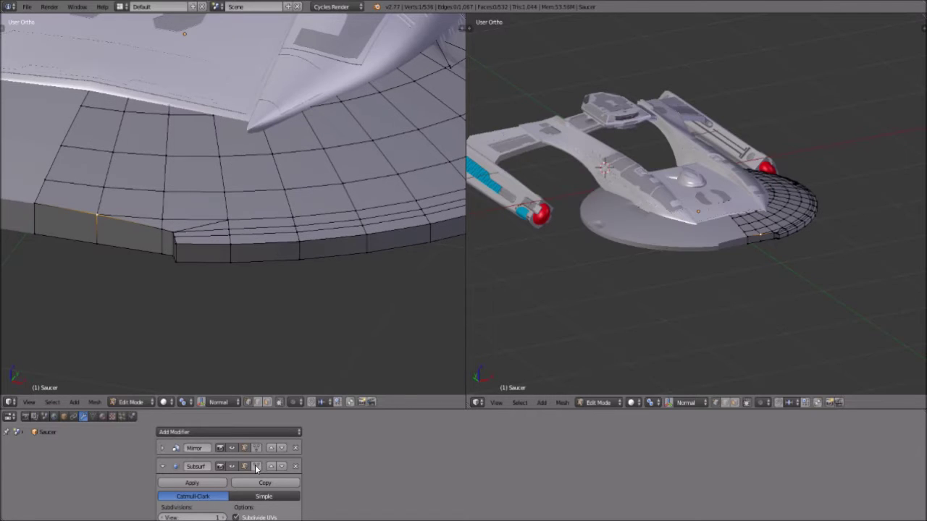
click(255, 468)
click(255, 468)
click(255, 468)
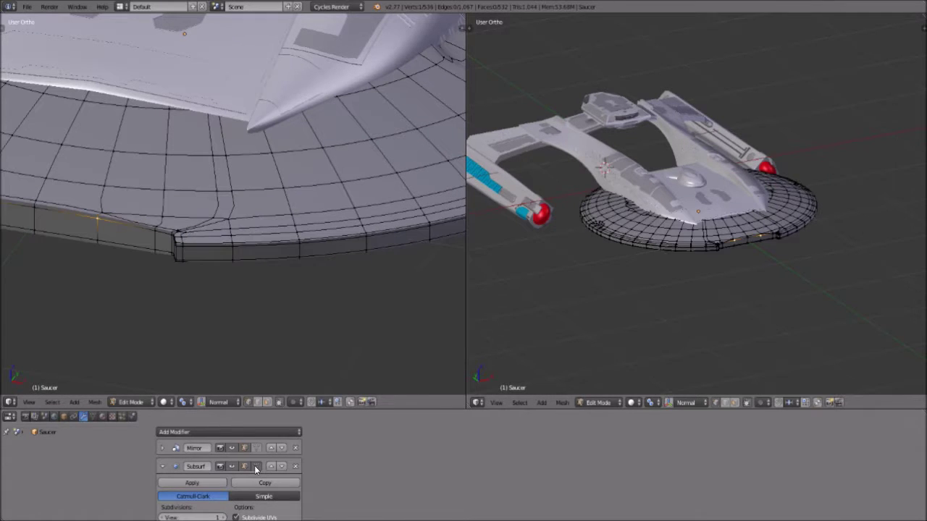
click(245, 448)
click(245, 447)
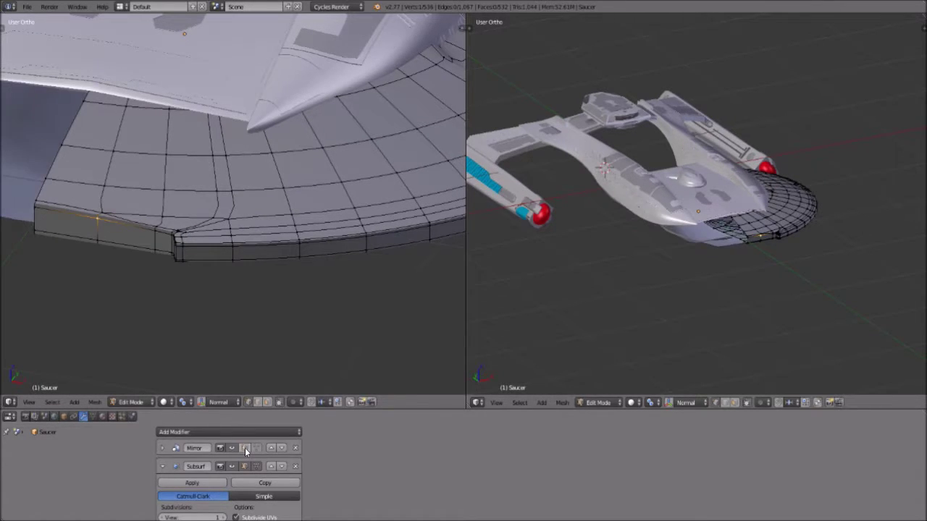
Step: Try to move the upper notch vertex beside the corner while the edit cage follows the subdivided surface
middle_drag(210, 333, 166, 302)
scroll(174, 307, up, 3)
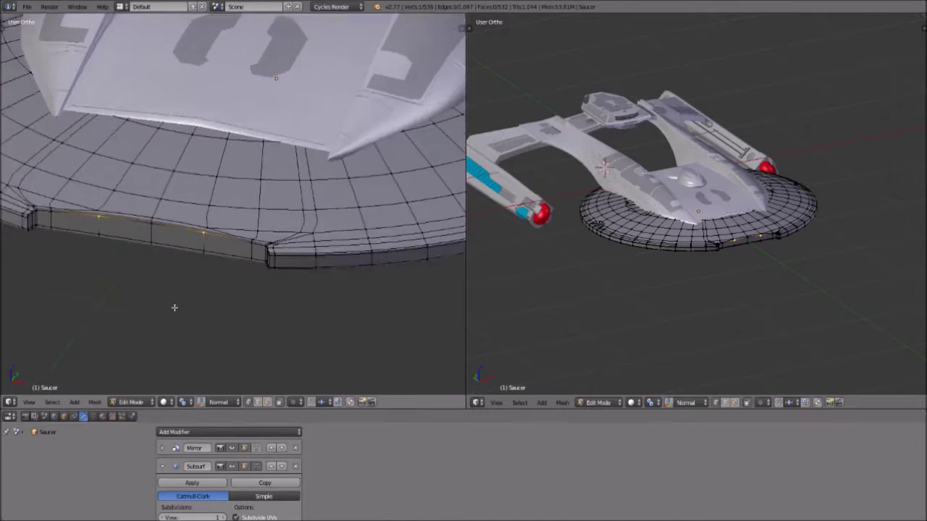
scroll(174, 307, down, 1)
middle_drag(147, 188, 237, 150)
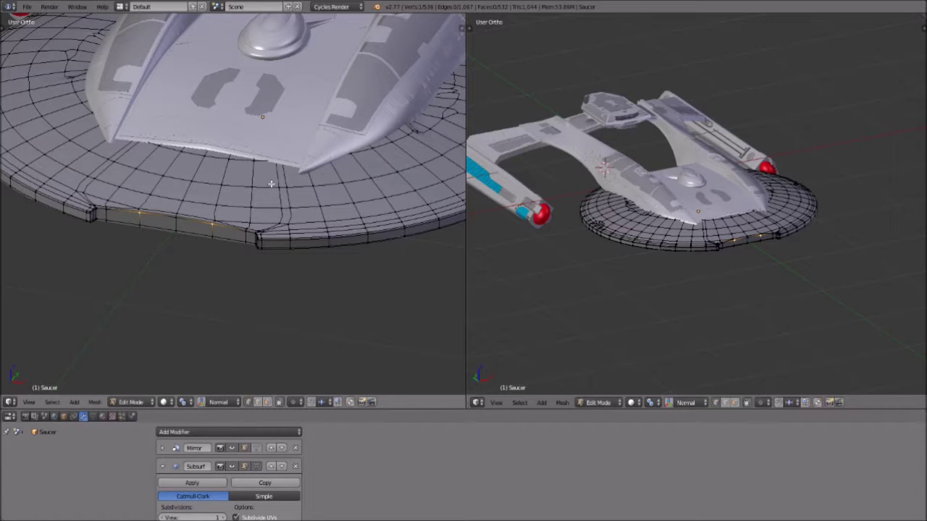
scroll(268, 276, up, 8)
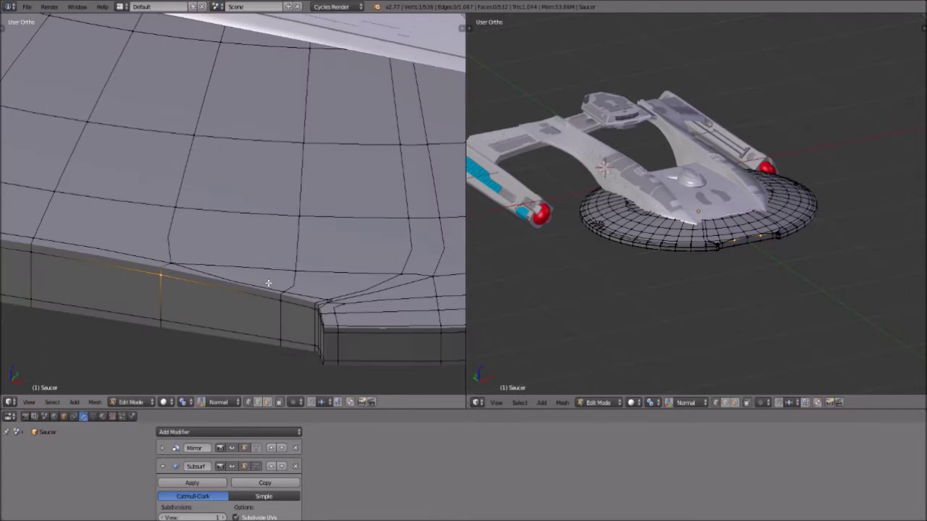
right_click(282, 308)
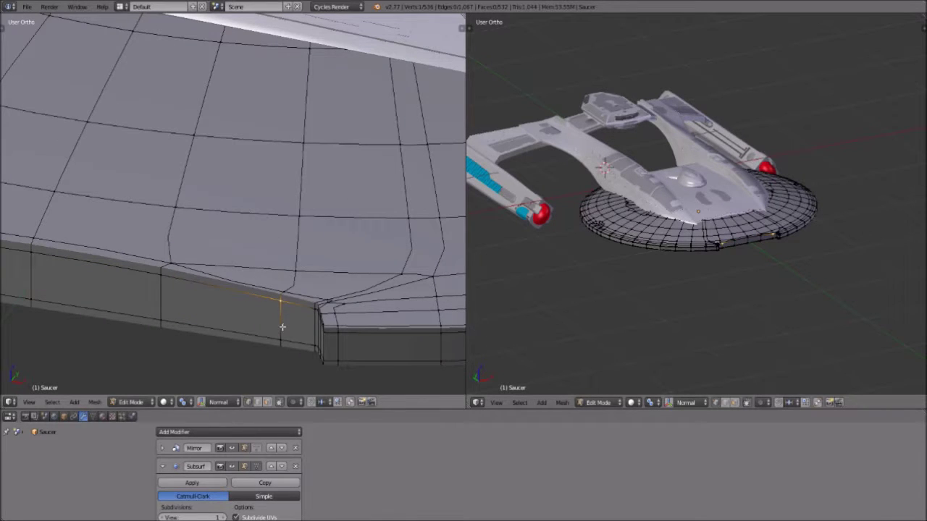
key(g)
key(Escape)
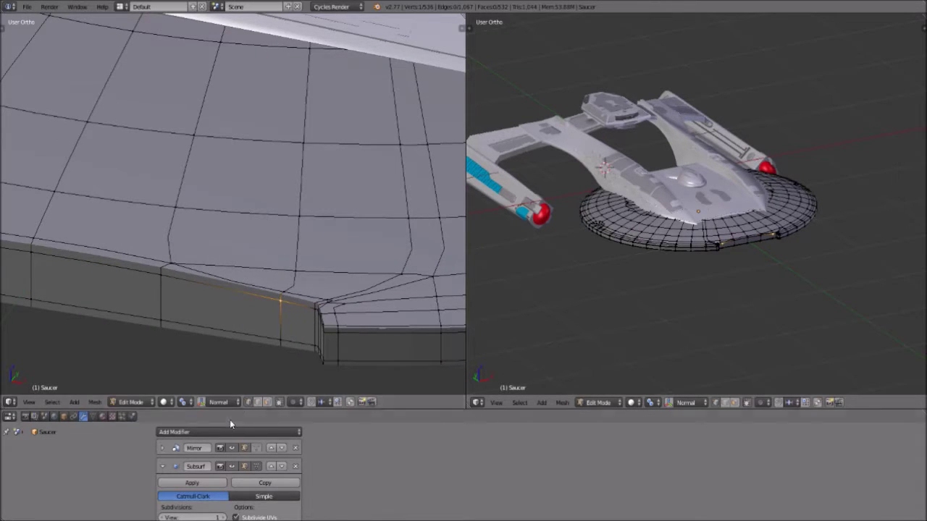
Step: Check the notch in Object Mode, and back in Edit Mode stop the edit cage from following the Subsurf result
click(149, 403)
click(147, 390)
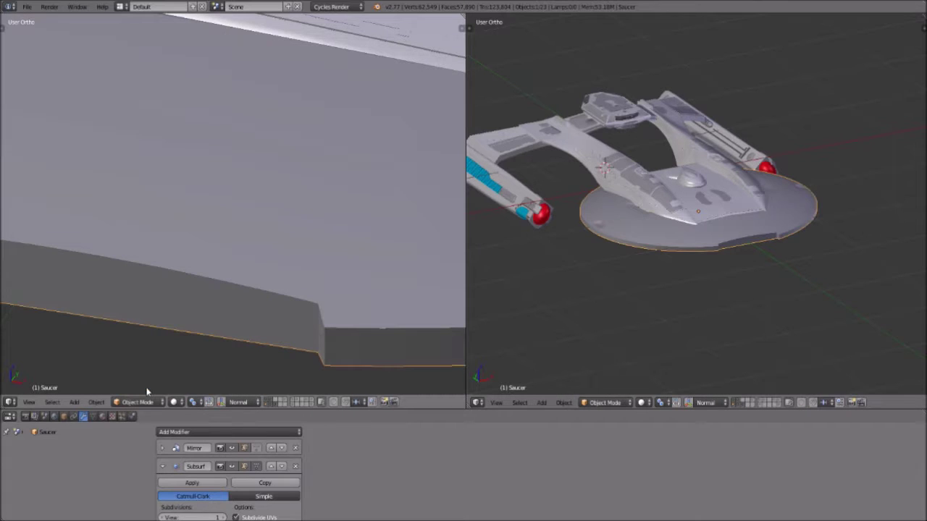
click(145, 400)
click(141, 379)
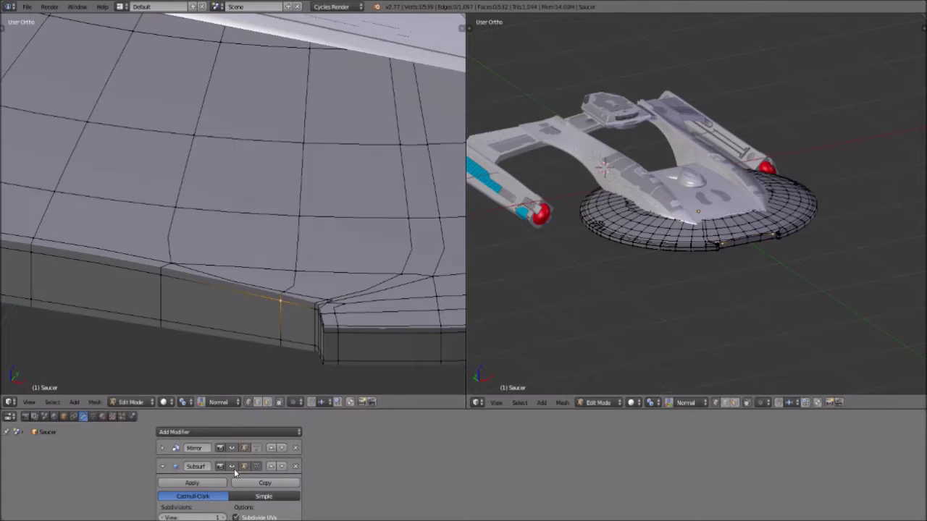
click(257, 467)
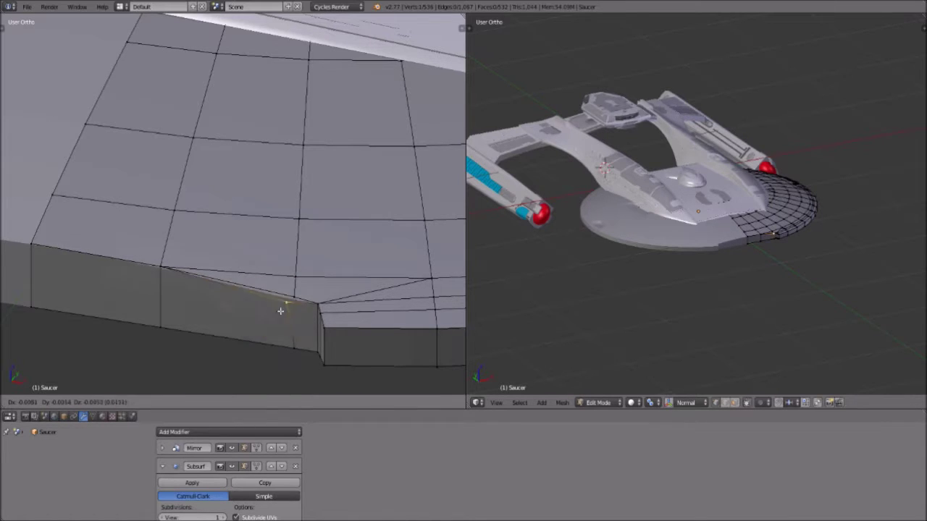
Step: Undo the edge loops added around the saucer's rim and notch, and leave Edit Mode
scroll(265, 276, down, 5)
key(ctrl+z)
click(130, 401)
click(129, 385)
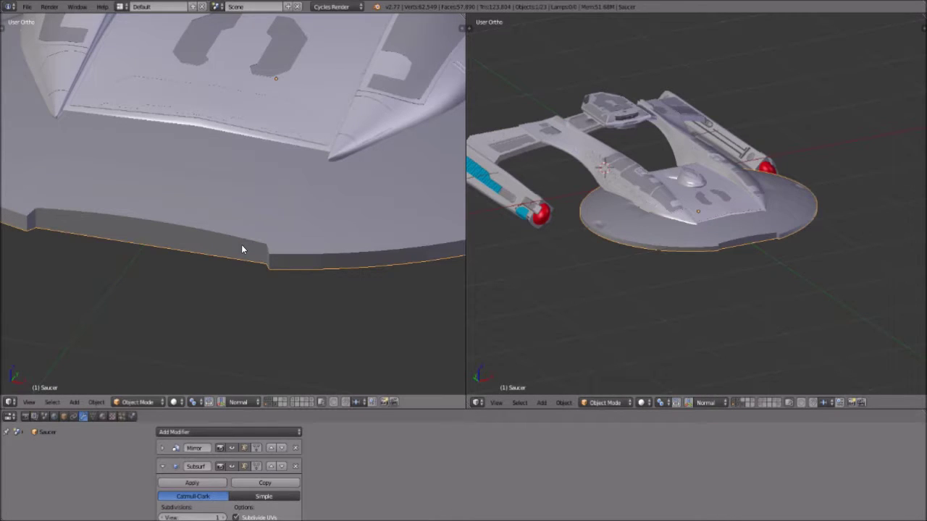
Step: Enter Edit Mode on the saucer and select the front notch's three front faces and two corner faces
click(130, 402)
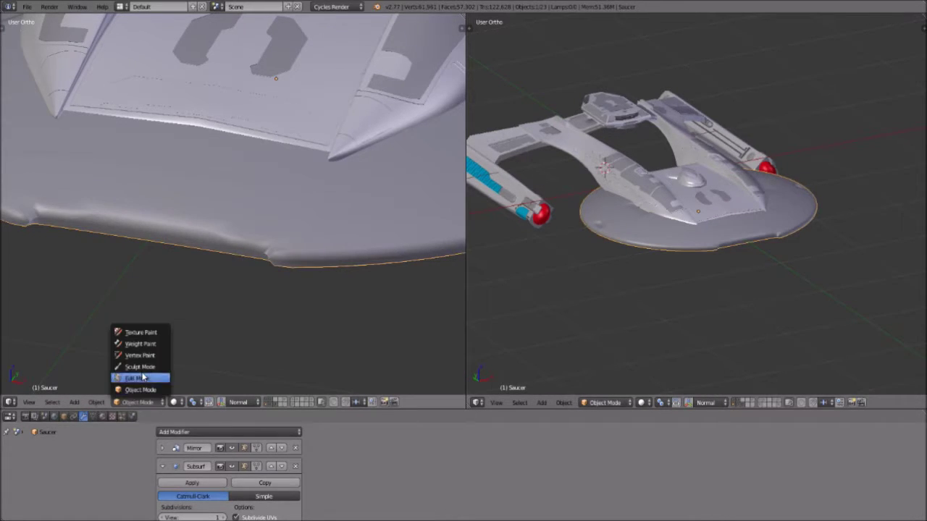
click(132, 379)
right_click(177, 259)
shift+right_click(229, 275)
shift+right_click(284, 289)
scroll(284, 289, down, 3)
middle_drag(284, 290, 192, 265)
key(KP_Decimal)
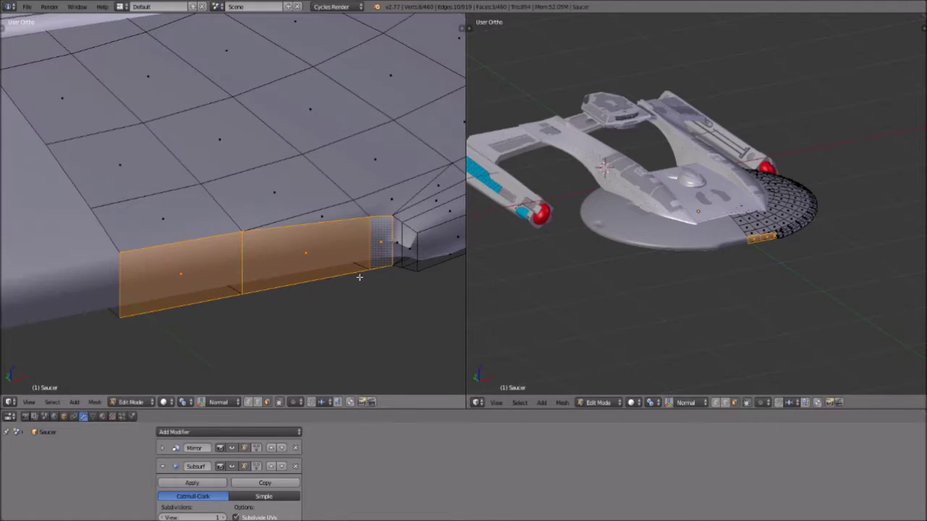
shift+right_click(395, 244)
shift+right_click(403, 246)
middle_drag(391, 246, 317, 184)
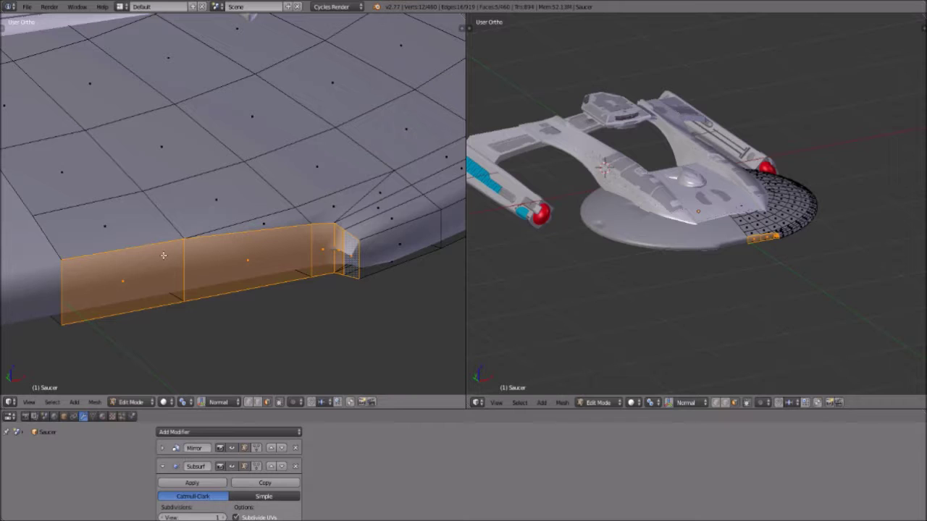
Step: Crease the edges of the five notch faces to sharpen them under the subdivision, and return to Object Mode
key(shift+e)
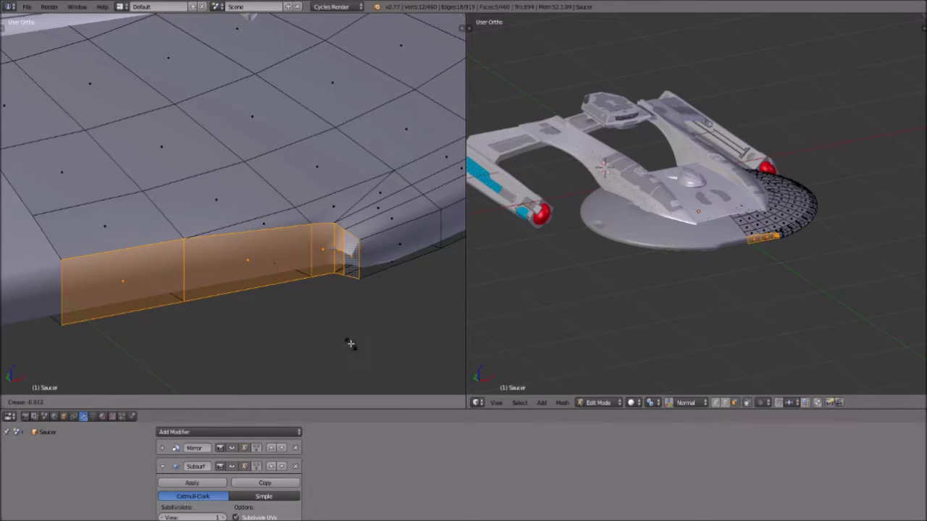
click(444, 75)
scroll(334, 83, down, 4)
key(shift+e)
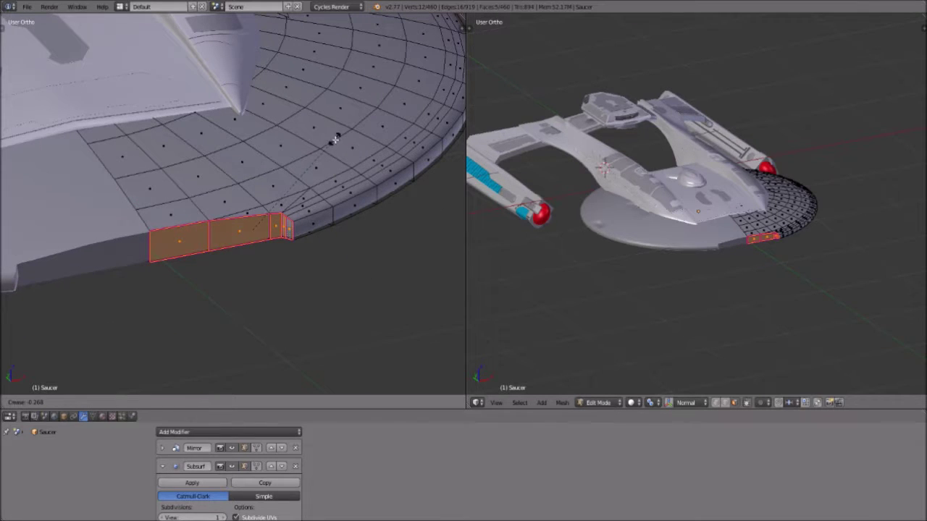
click(5, 316)
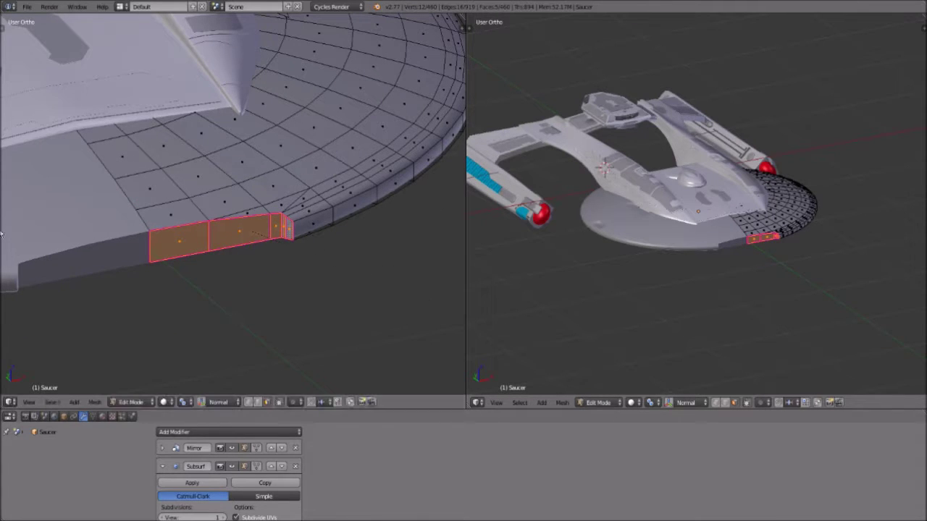
click(142, 402)
click(145, 391)
scroll(201, 269, down, 2)
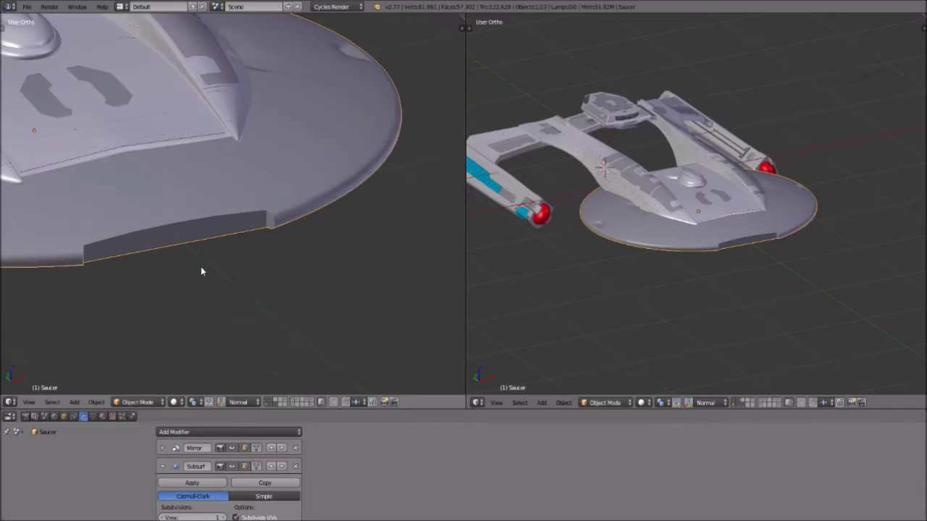
Step: Inspect the creased front notch up close in Edit Mode and Object Mode, and return to Edit Mode
click(158, 402)
click(149, 378)
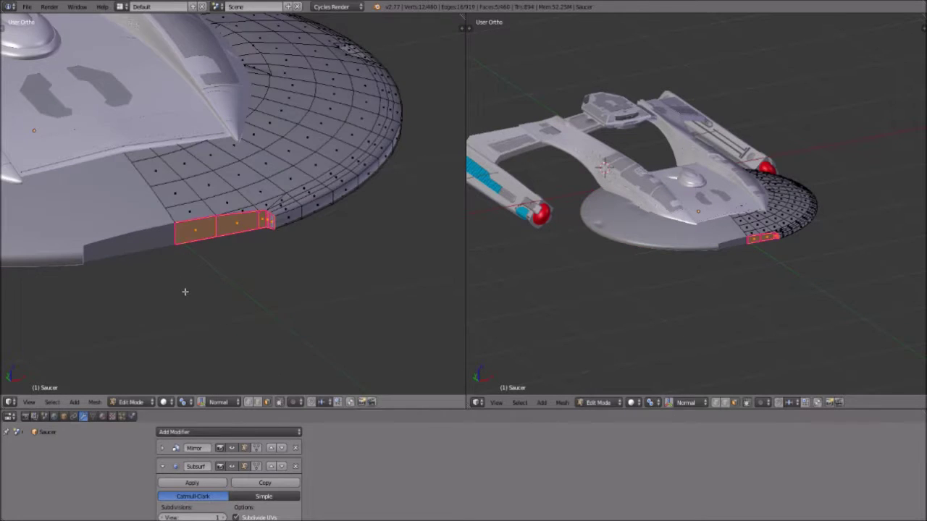
scroll(182, 288, up, 3)
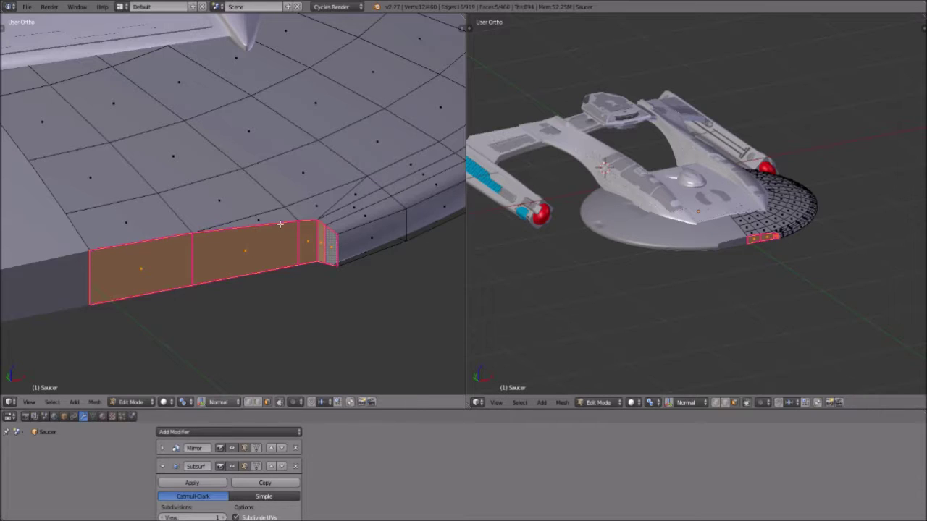
click(145, 402)
click(139, 387)
middle_drag(159, 318, 239, 319)
click(138, 402)
click(134, 375)
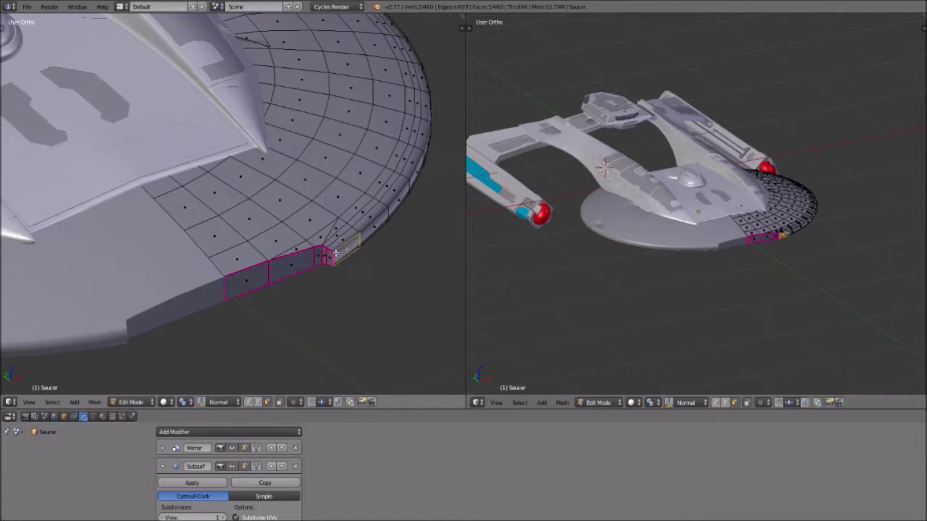
Step: Select the strip of outer rim faces running from the notch corner around the saucer's side
ctrl+click(385, 216)
ctrl+click(407, 187)
ctrl+click(420, 163)
middle_drag(421, 206, 310, 216)
ctrl+click(319, 217)
ctrl+click(362, 203)
ctrl+click(401, 181)
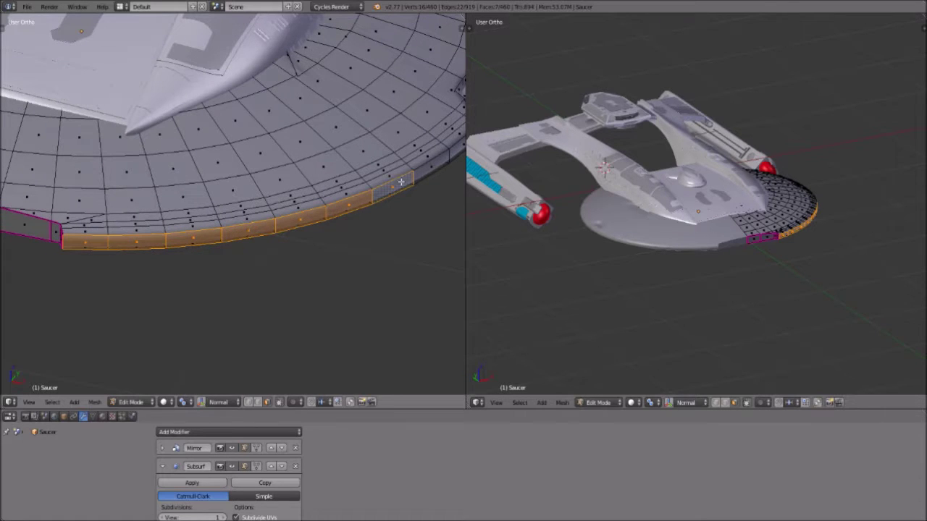
ctrl+click(436, 161)
ctrl+click(457, 152)
middle_drag(442, 173, 293, 252)
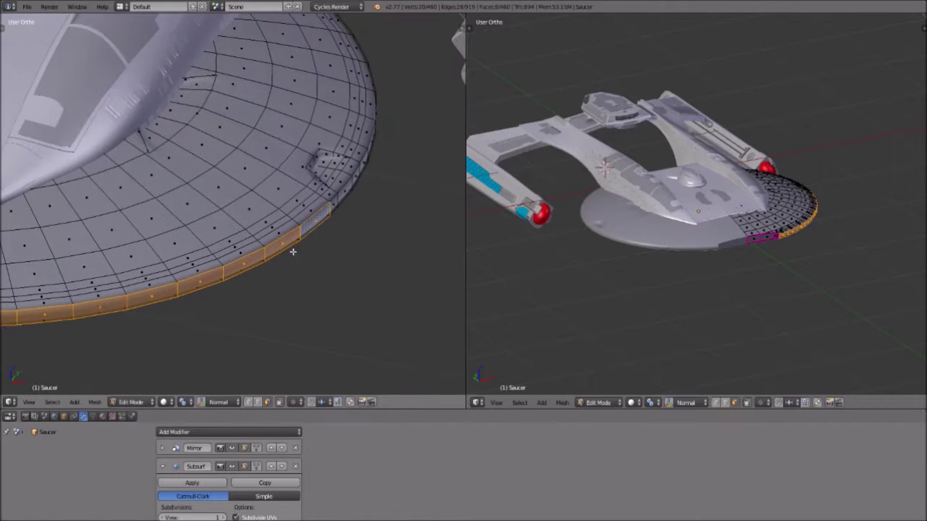
ctrl+click(337, 203)
middle_drag(337, 203, 273, 268)
Step: Crease the edges of the selected rim faces and check the rim's outline in Object Mode
key(ctrl+e)
click(197, 307)
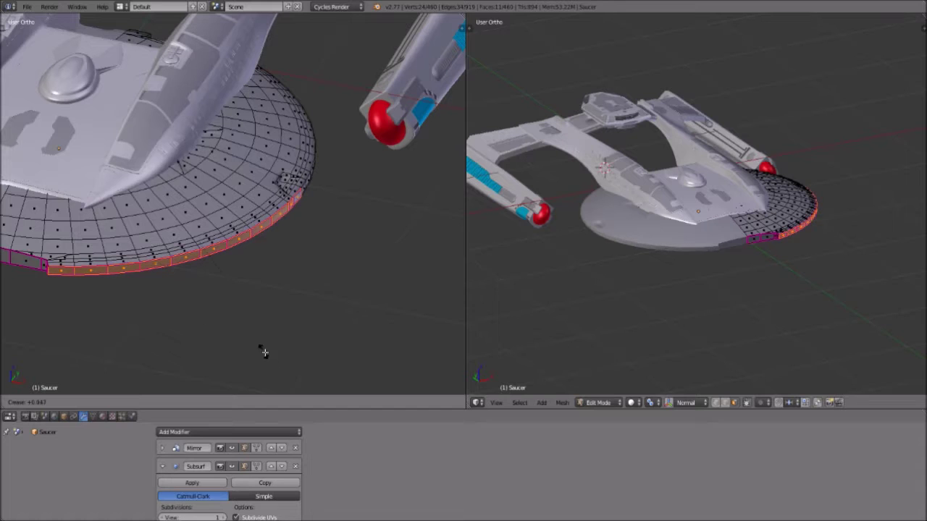
click(147, 402)
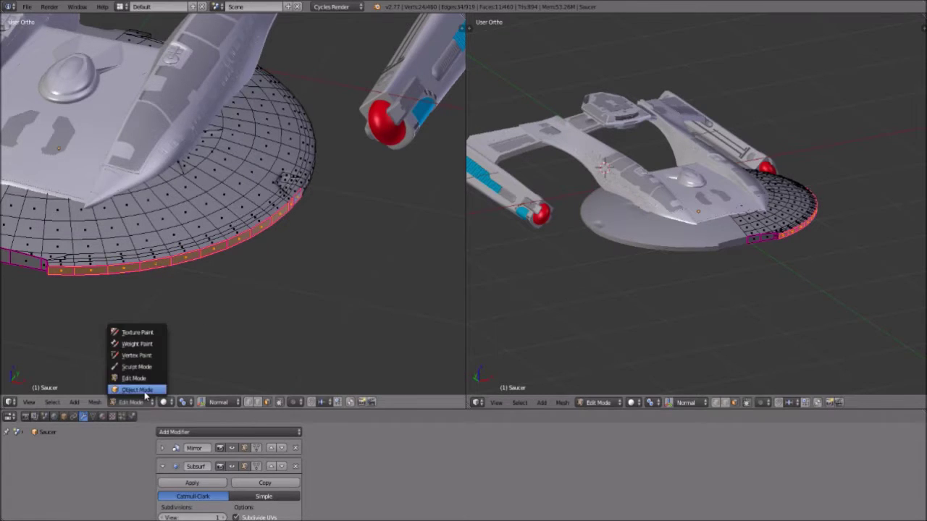
click(141, 385)
scroll(211, 255, up, 5)
middle_drag(214, 300, 134, 263)
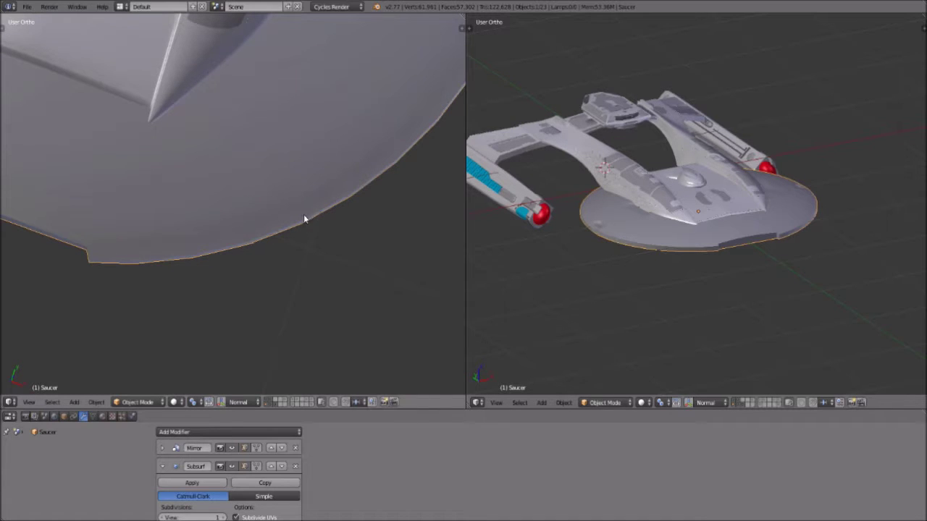
middle_drag(347, 205, 389, 107)
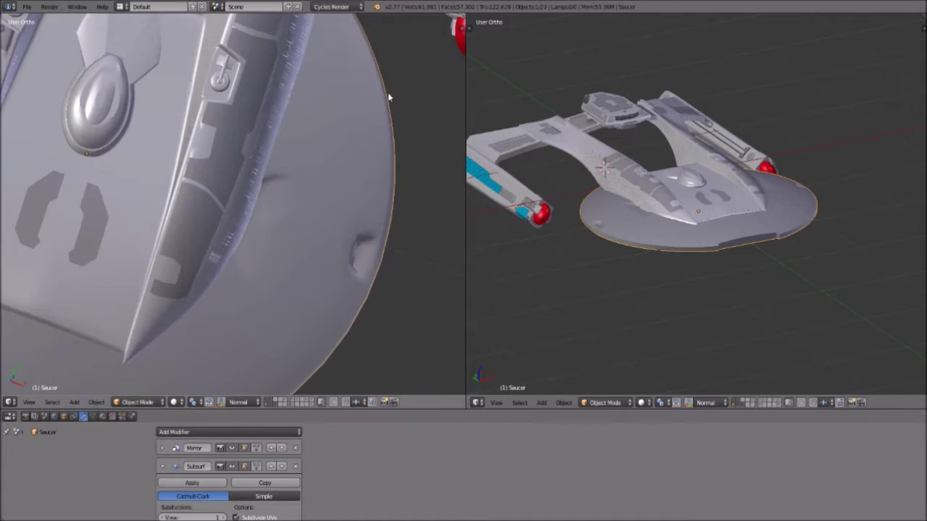
middle_drag(397, 196, 415, 113)
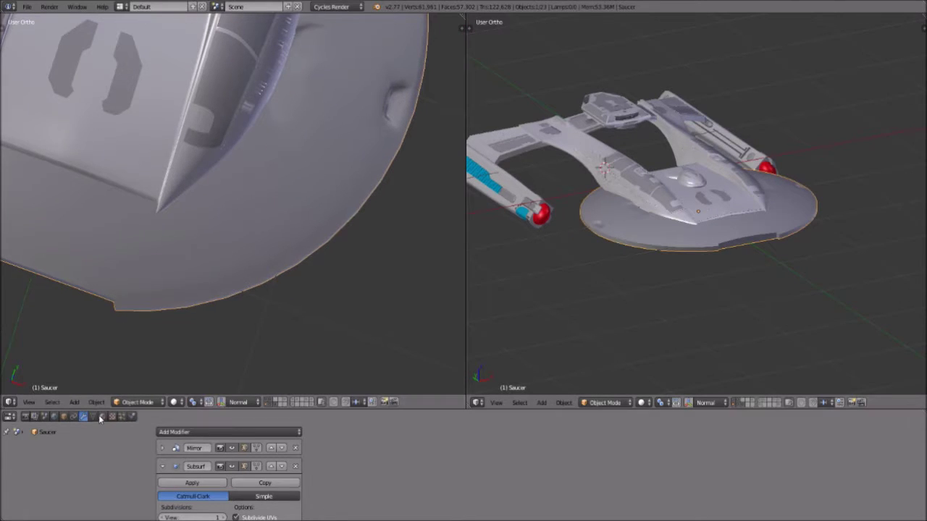
middle_drag(196, 310, 209, 250)
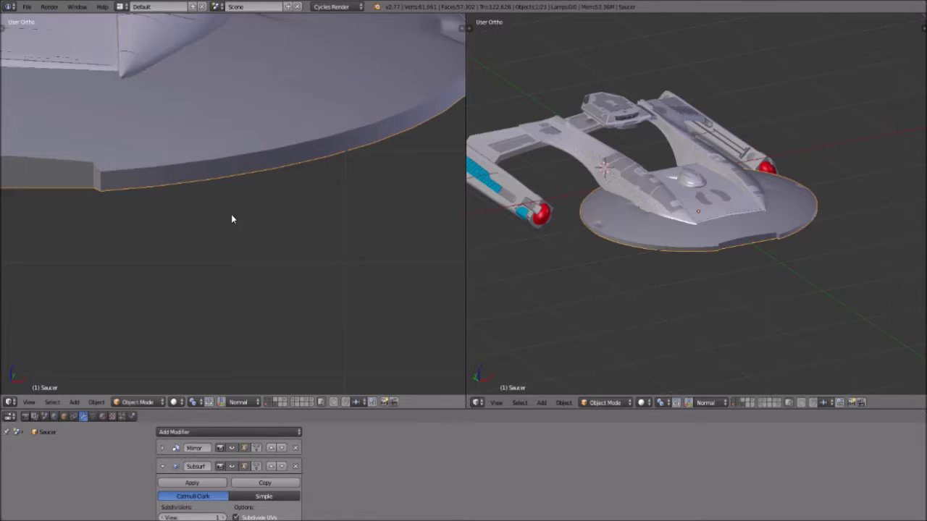
Step: Return to Edit Mode and undo the creases on the saucer's rim and front notch
click(137, 402)
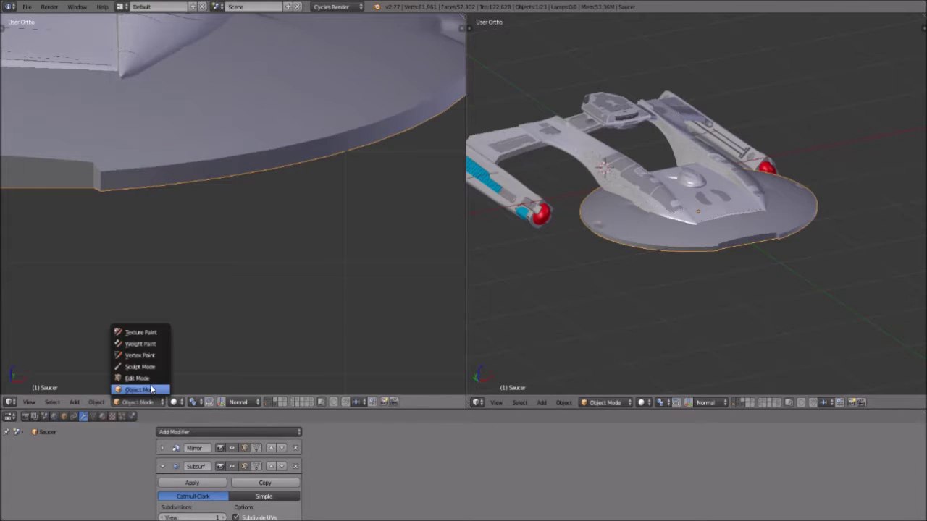
click(149, 382)
key(ctrl+z)
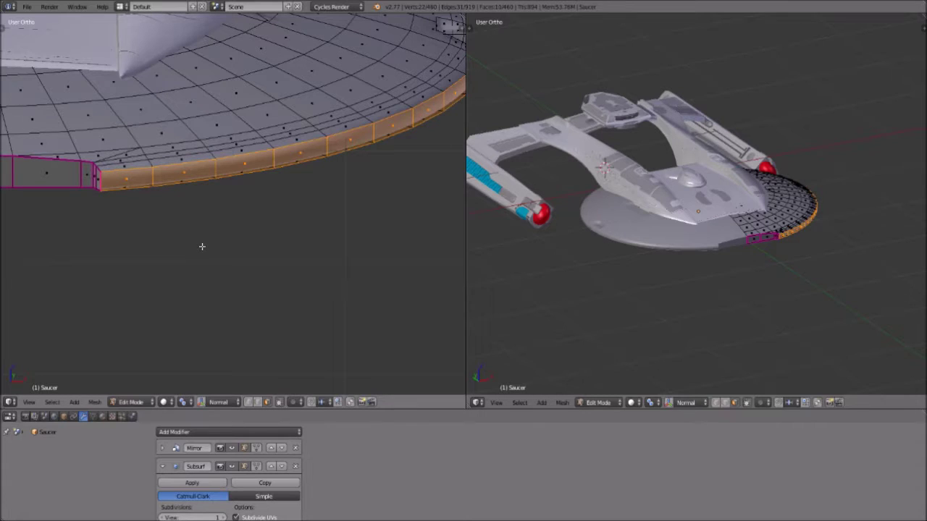
key(a)
alt+click(128, 181)
key(ctrl+KP_Subtract)
key(ctrl+KP_Subtract)
key(ctrl+KP_Subtract)
key(ctrl+KP_Subtract)
key(ctrl+z)
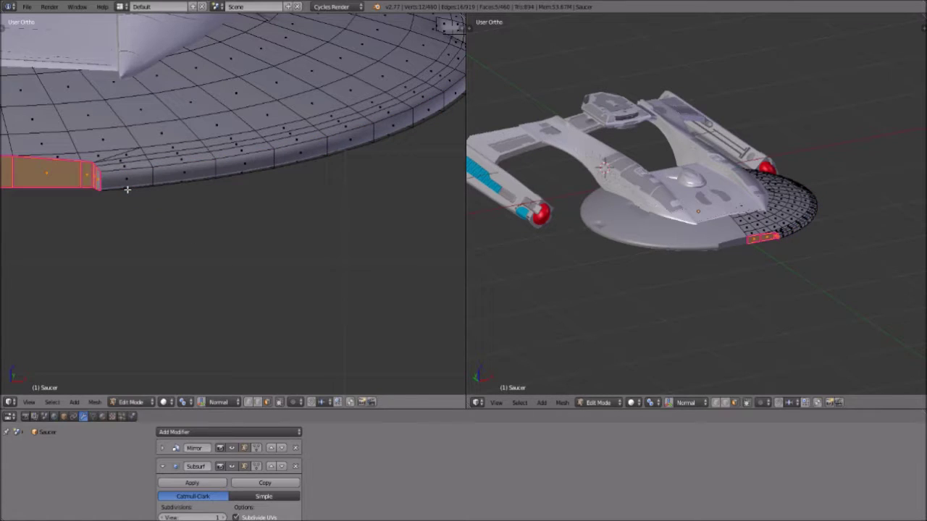
key(ctrl+z)
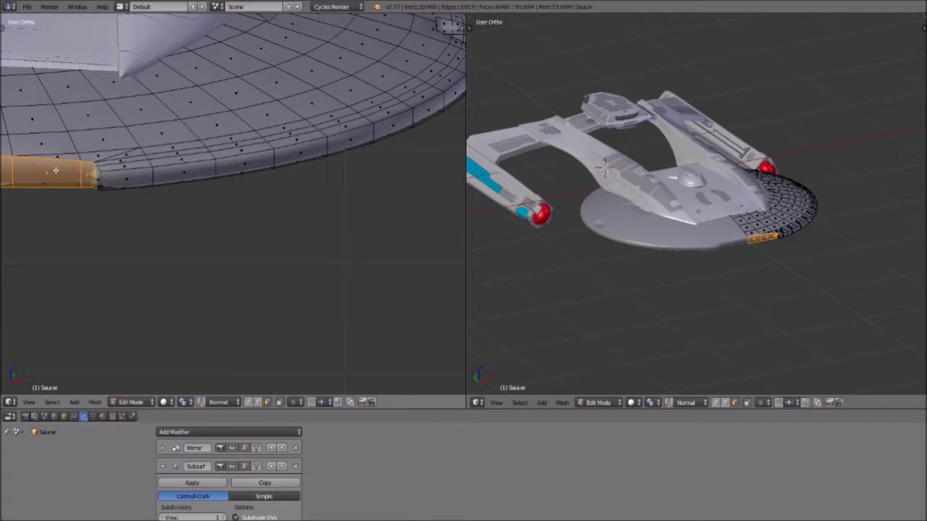
key(ctrl+shift+z)
key(ctrl+z)
Step: Add two edge loops around the rim and notch wall, slid toward its upper and lower edges, and return to Object Mode
key(ctrl+r)
click(98, 176)
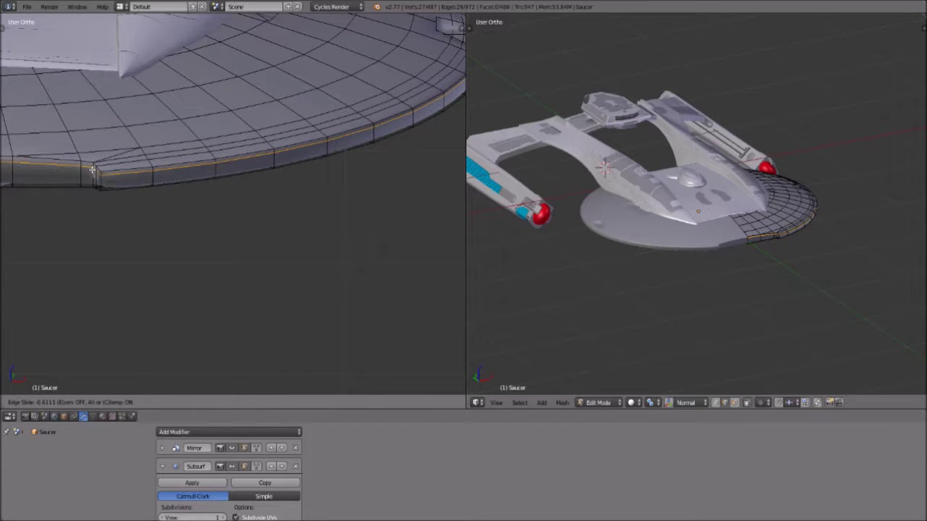
click(97, 172)
key(ctrl+r)
click(101, 180)
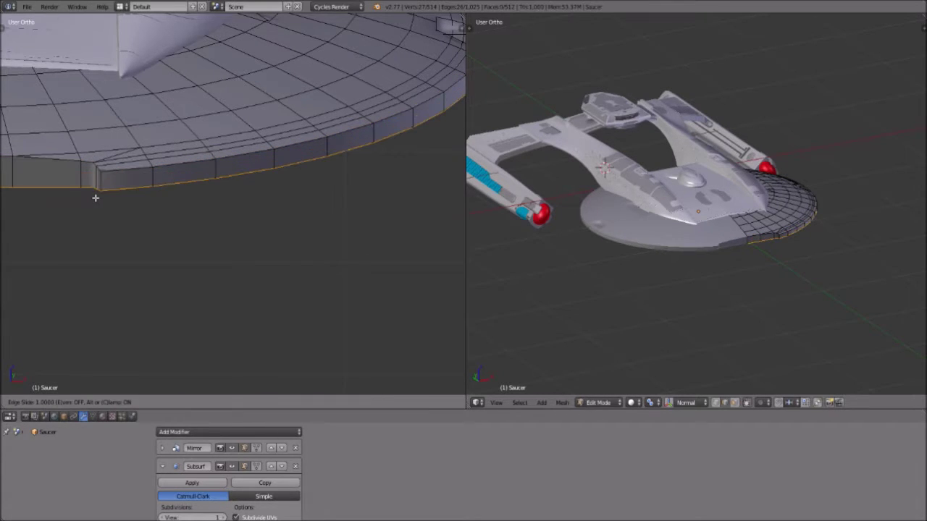
click(111, 325)
click(130, 402)
click(136, 391)
Step: Examine the subdivided saucer's rim and front notch from above, edge-on and in full view
middle_drag(174, 240, 245, 257)
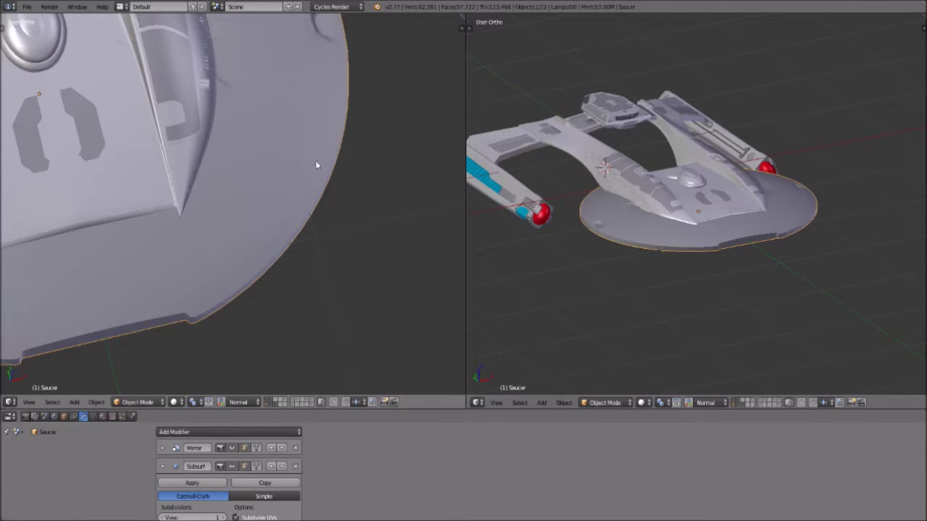
middle_drag(314, 226, 309, 117)
scroll(270, 226, up, 2)
middle_drag(267, 150, 264, 232)
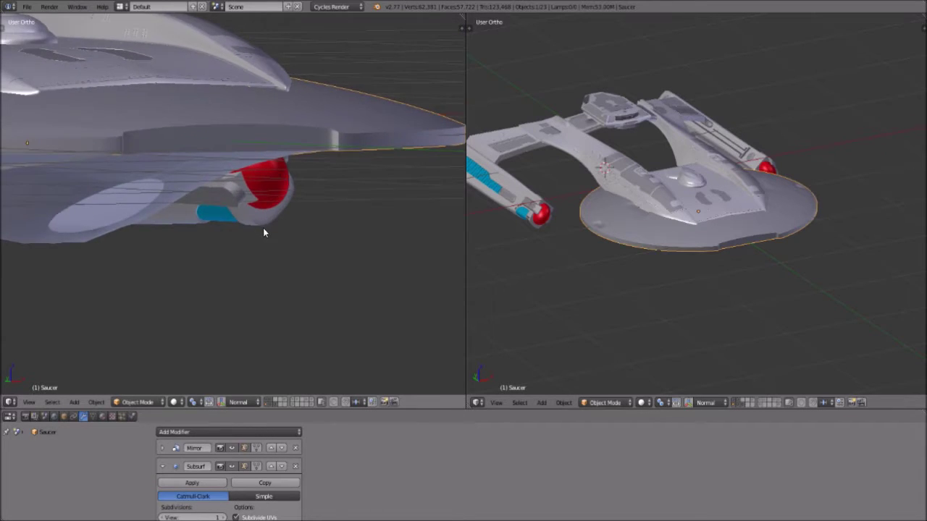
scroll(264, 233, down, 3)
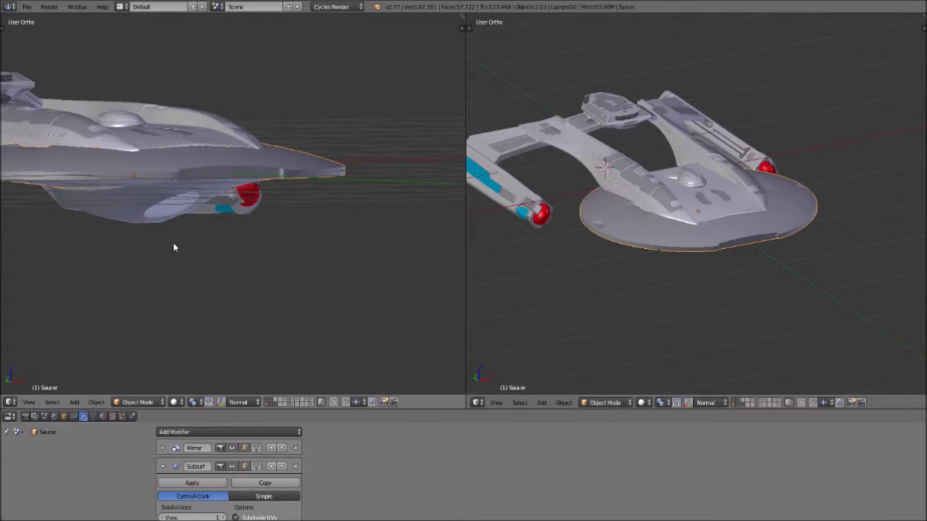
middle_drag(186, 221, 297, 218)
middle_drag(174, 315, 177, 286)
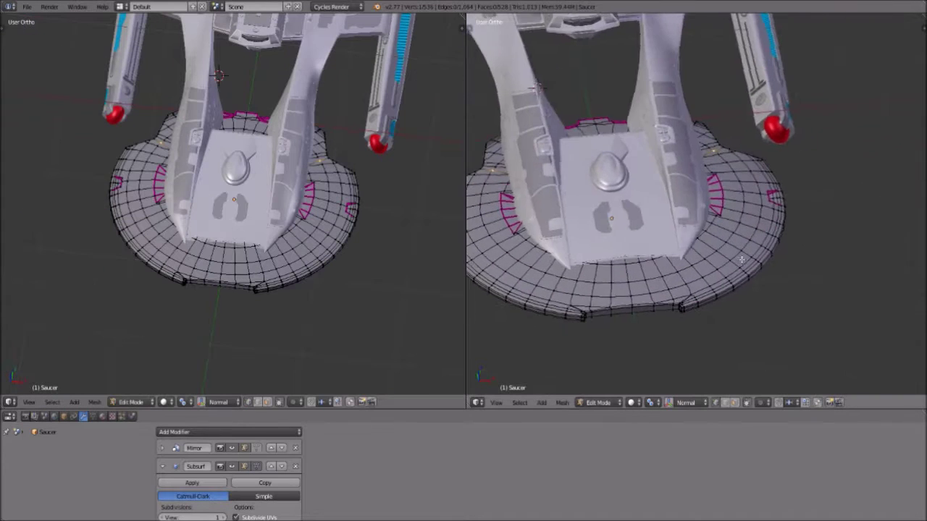
Step: Switch to Object Mode, isolate the saucer by hiding the other parts of the ship, and return to Edit Mode
shift+middle_drag(671, 271, 753, 225)
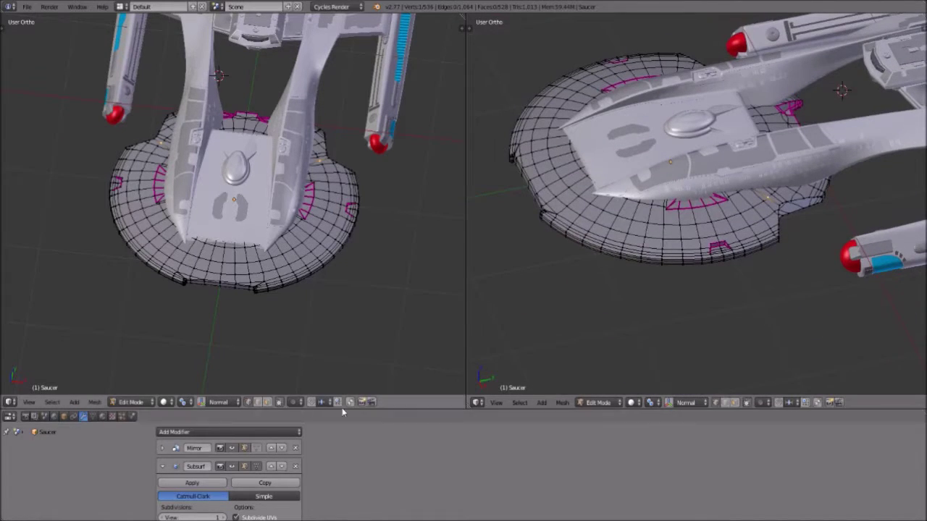
click(131, 402)
click(134, 392)
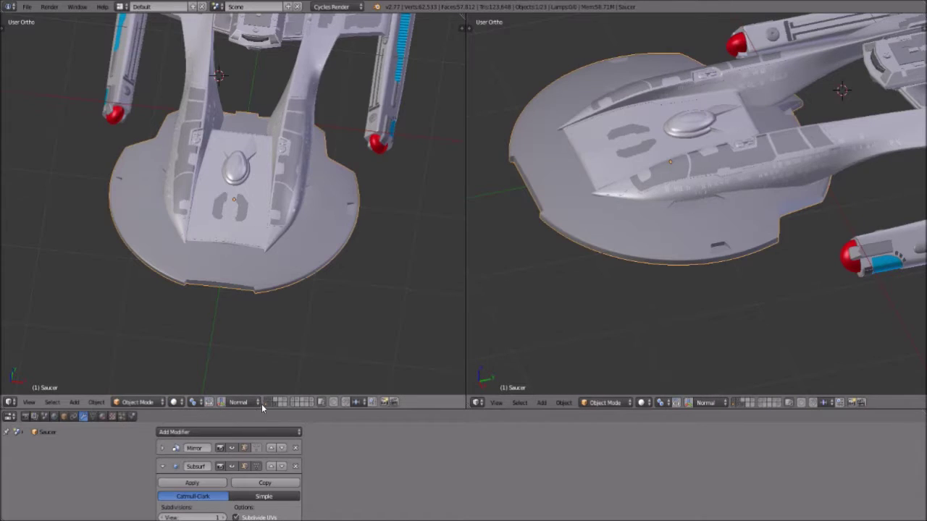
key(shift+h)
click(138, 402)
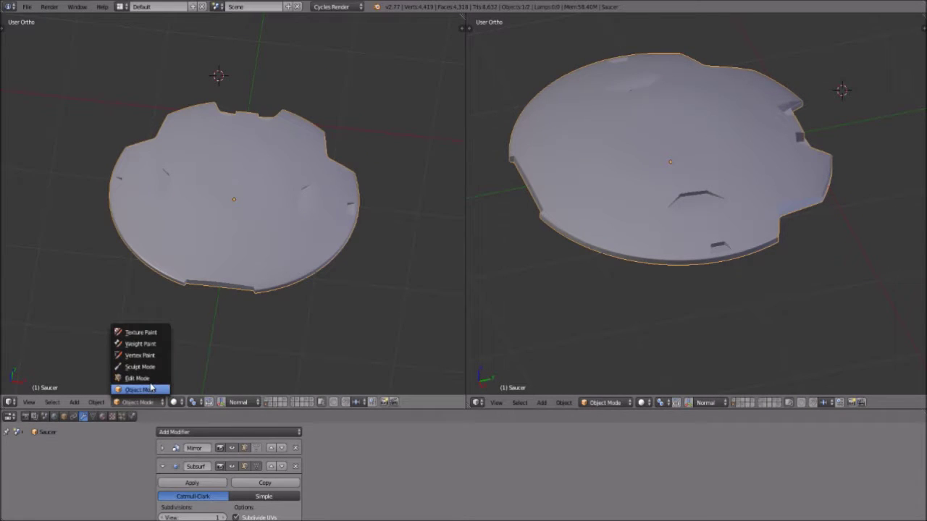
click(138, 378)
Step: Examine the front notch loops and the creased recesses on the saucer's top, comparing Edit Mode with Object Mode
middle_drag(221, 246, 282, 268)
scroll(263, 287, up, 5)
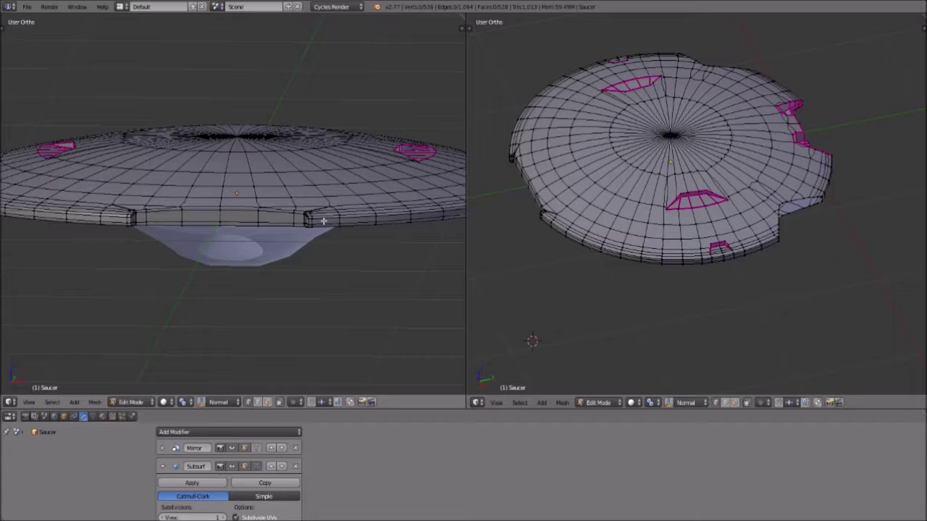
middle_drag(346, 217, 255, 183)
middle_drag(289, 58, 283, 225)
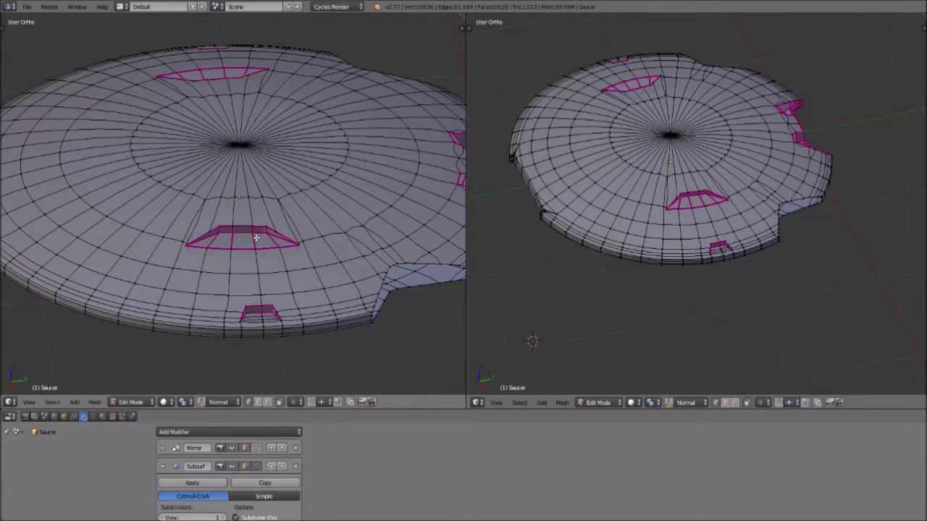
middle_drag(217, 258, 242, 274)
scroll(299, 306, up, 3)
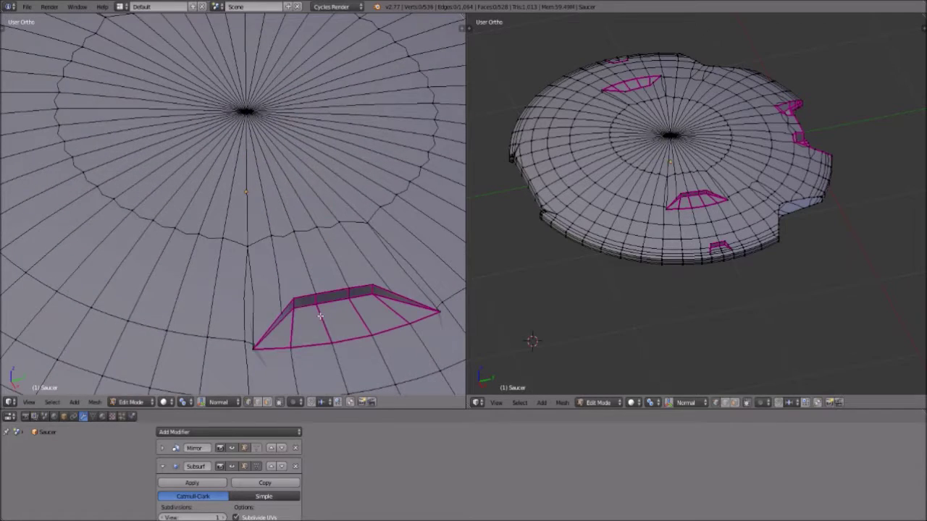
scroll(289, 238, down, 1)
scroll(300, 258, up, 7)
scroll(305, 234, down, 7)
middle_drag(305, 234, 222, 207)
scroll(257, 236, up, 4)
click(130, 402)
click(141, 388)
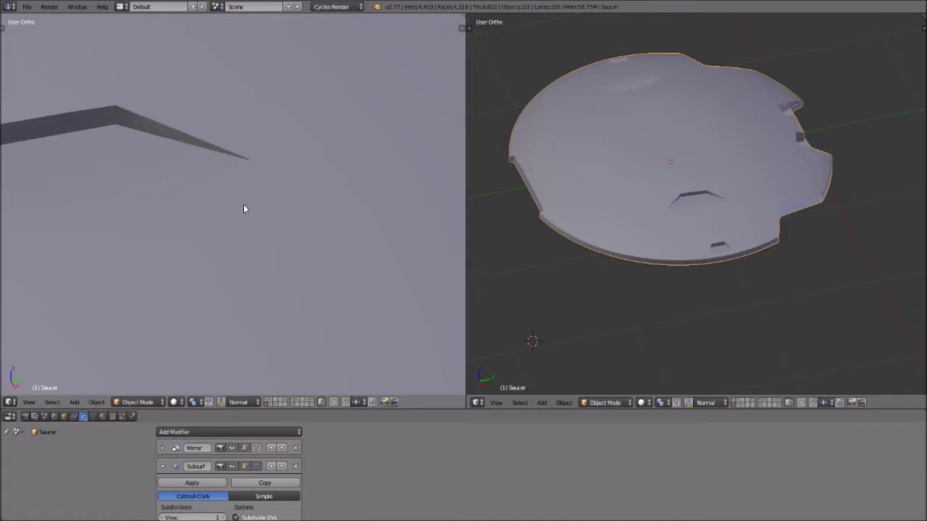
click(137, 402)
click(147, 378)
Step: Examine the topology around the saucer's side and rear cutouts and its underside
scroll(242, 170, down, 4)
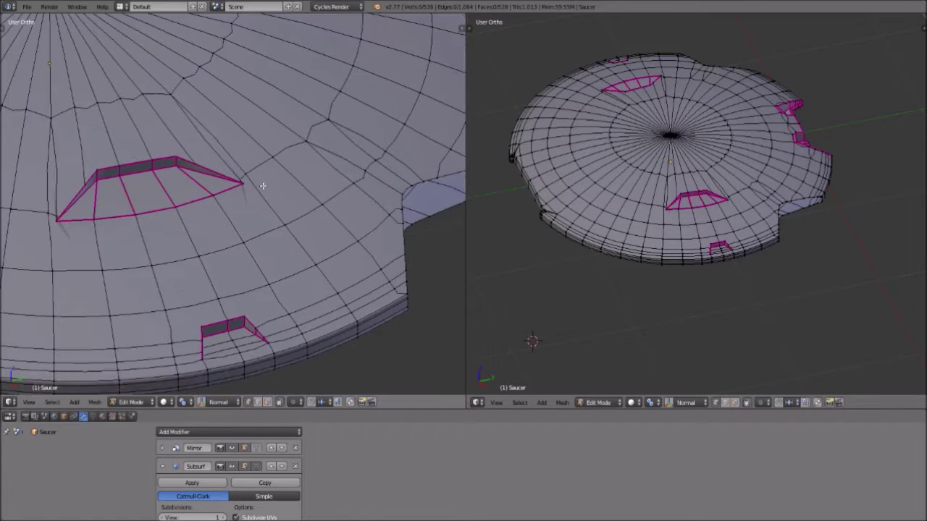
middle_drag(325, 194, 261, 205)
scroll(241, 239, down, 4)
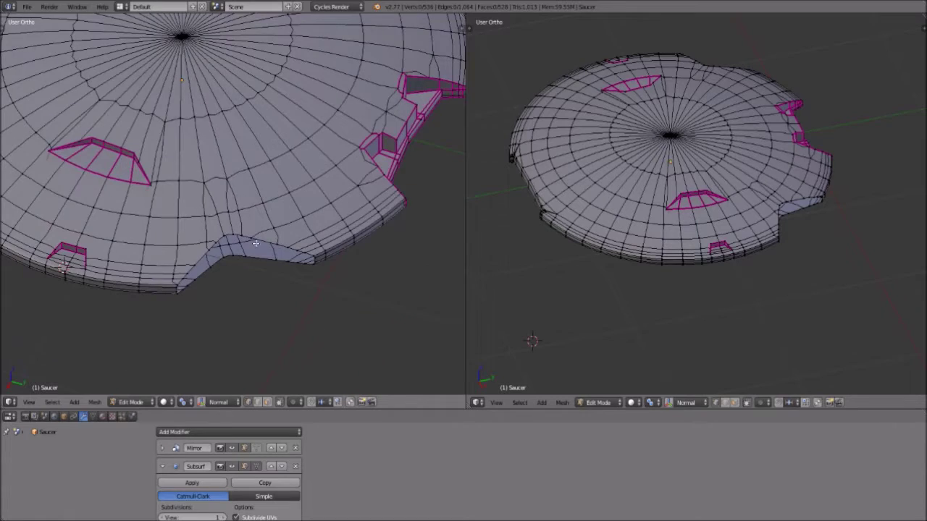
middle_drag(243, 250, 249, 197)
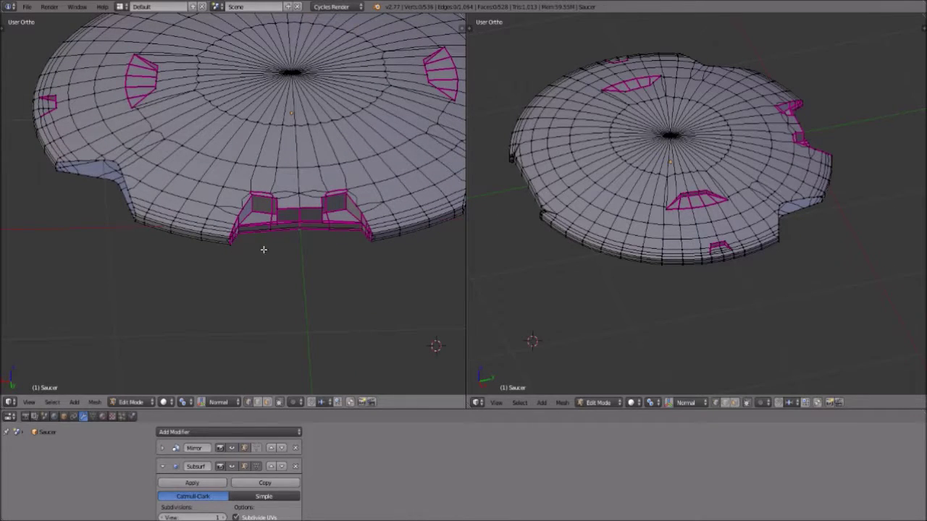
middle_drag(224, 204, 350, 307)
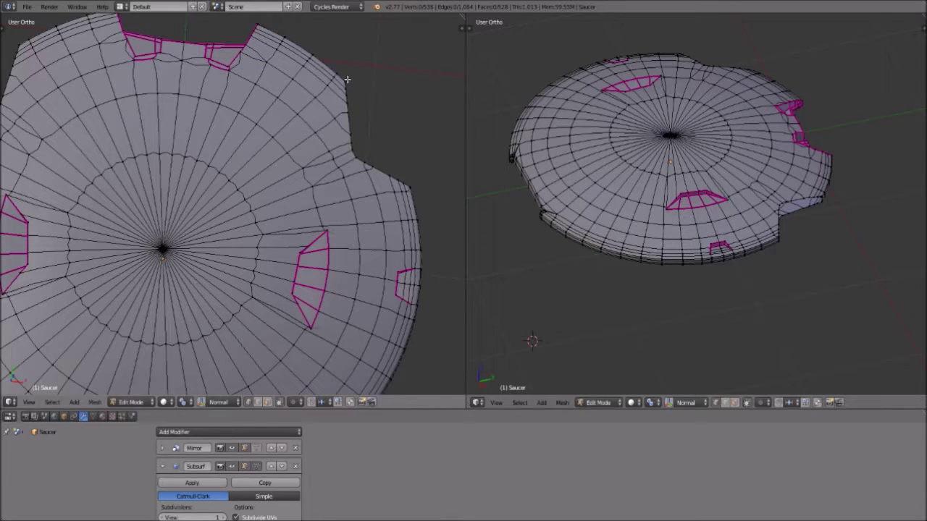
middle_drag(314, 240, 297, 210)
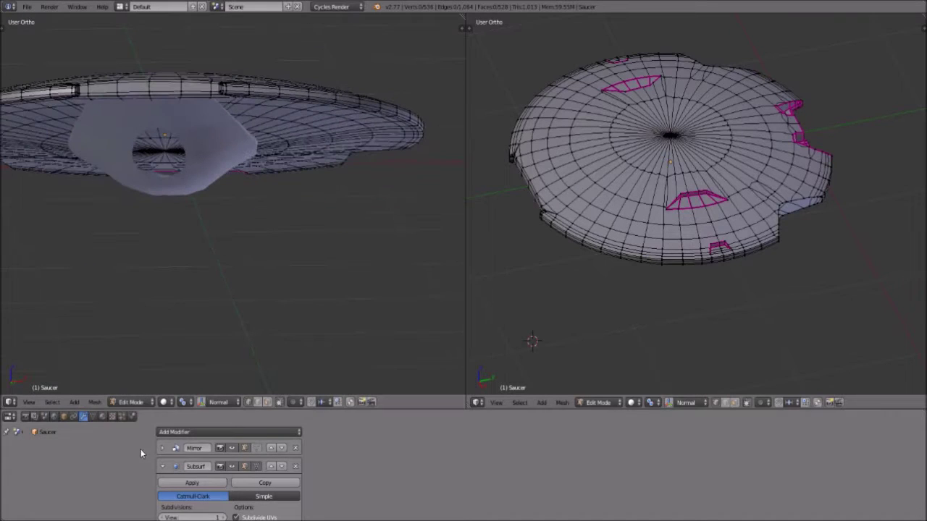
Step: Return to Object Mode and apply the saucer's Subsurf modifier
click(139, 402)
click(137, 391)
scroll(220, 218, up, 4)
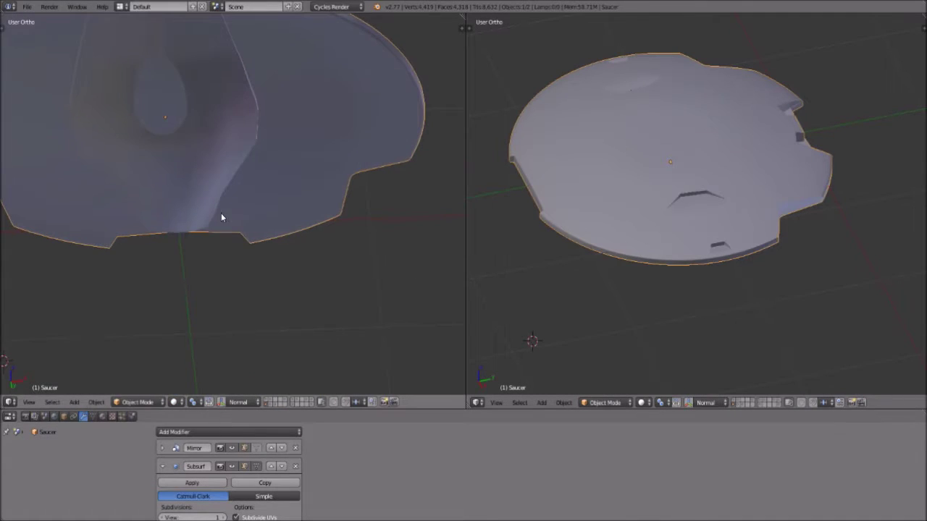
click(192, 482)
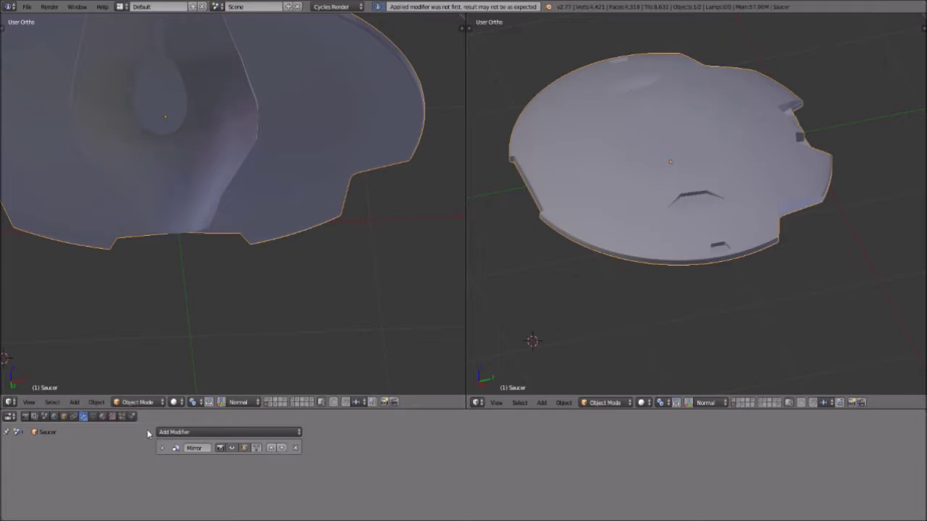
Step: Switch to Edit Mode and examine the denser mesh around the saucer's top, recesses, side cutout and underside
click(139, 402)
click(139, 378)
middle_drag(268, 200, 242, 293)
middle_drag(319, 227, 305, 239)
scroll(298, 239, up, 3)
scroll(289, 260, up, 2)
scroll(299, 262, down, 2)
scroll(297, 237, down, 3)
scroll(257, 245, down, 5)
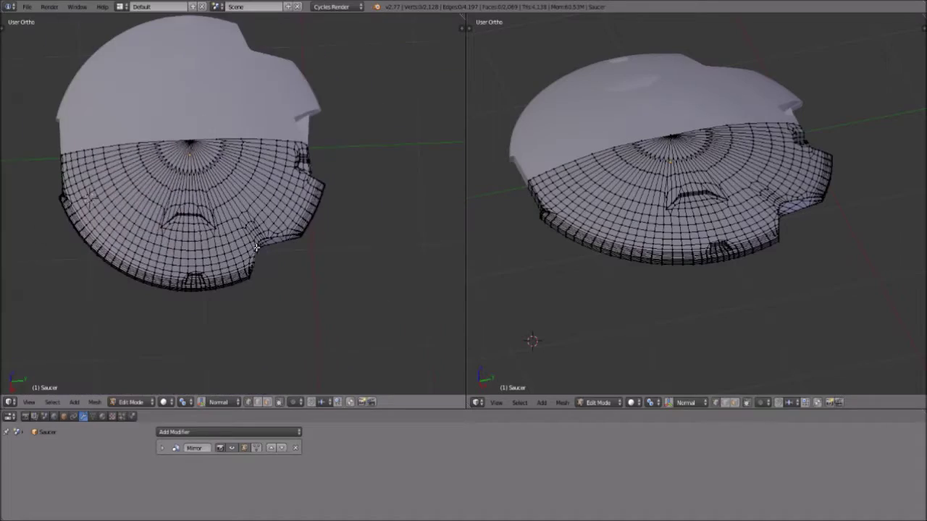
middle_drag(295, 255, 222, 275)
scroll(269, 294, up, 5)
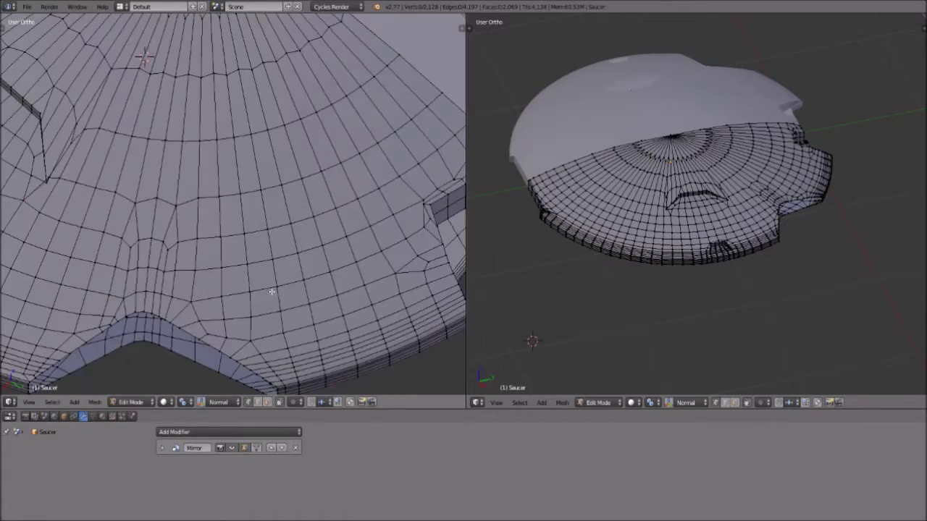
scroll(322, 271, down, 3)
middle_drag(259, 283, 257, 189)
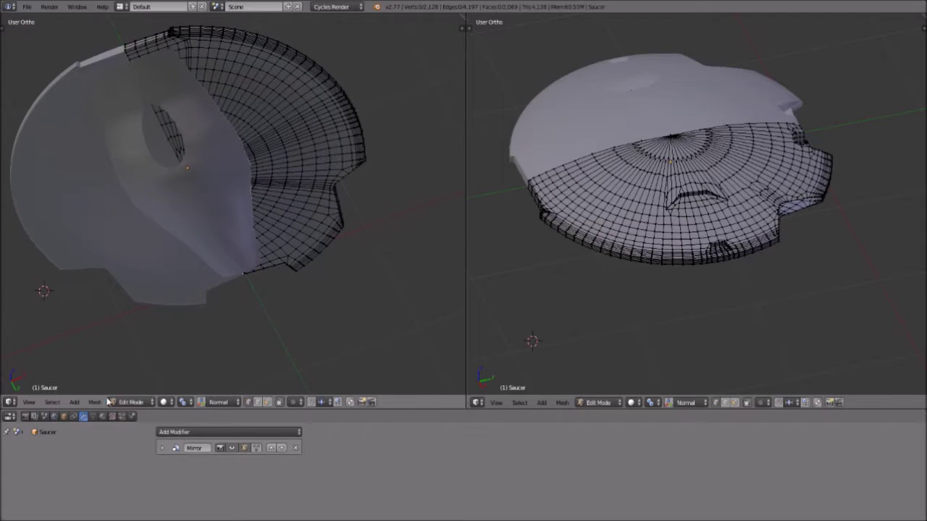
Step: Return to Object Mode and move the saucer's underside panel to a separate layer
click(139, 402)
click(142, 392)
right_click(222, 242)
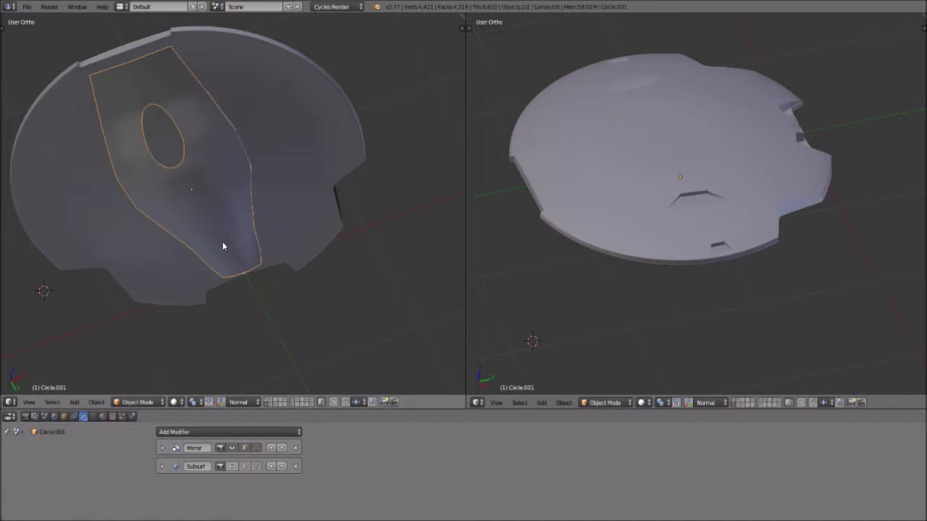
key(m)
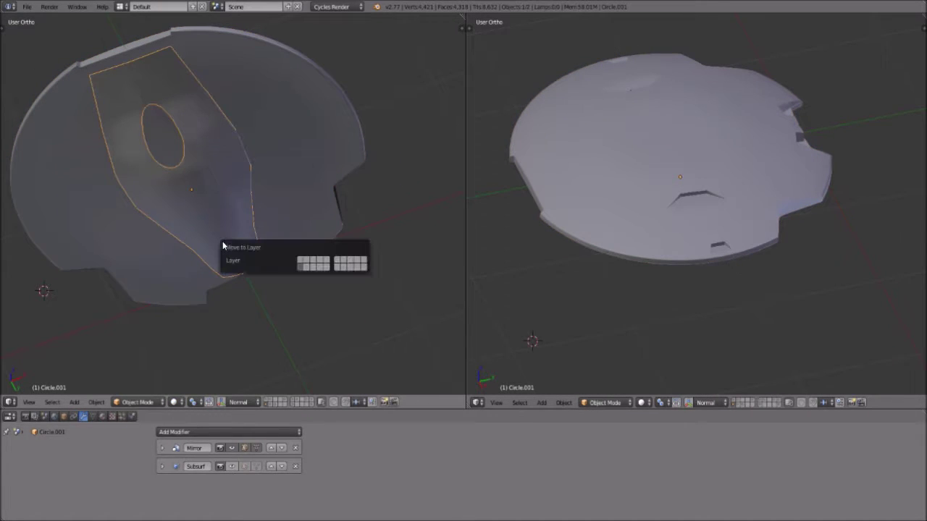
click(319, 266)
Step: Enter Edit Mode on the saucer and grow a selection outward from the underside's centre vertex
right_click(145, 344)
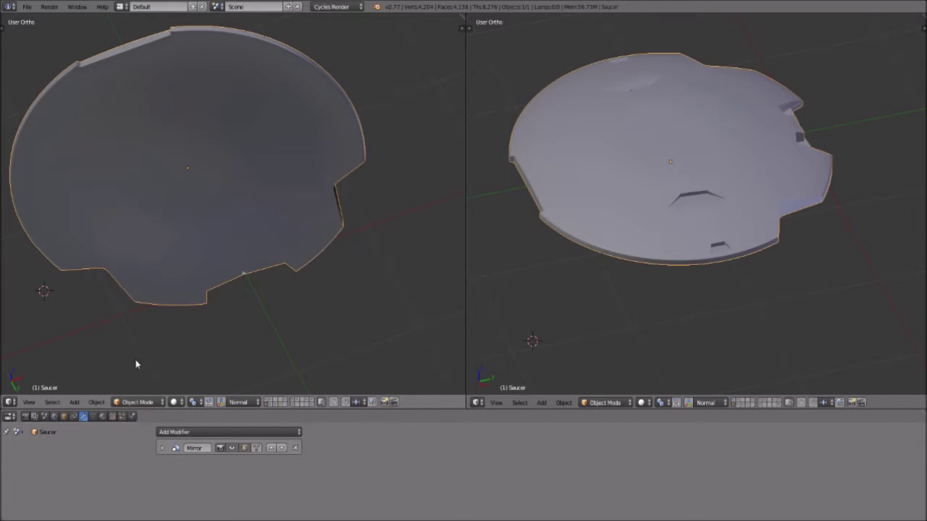
click(137, 402)
click(142, 380)
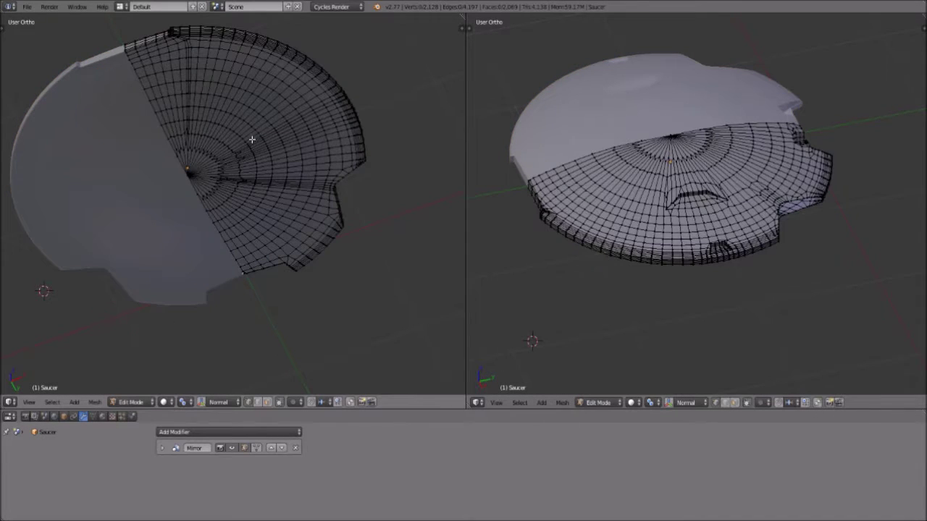
middle_drag(254, 138, 256, 190)
middle_drag(273, 133, 247, 201)
scroll(220, 176, up, 6)
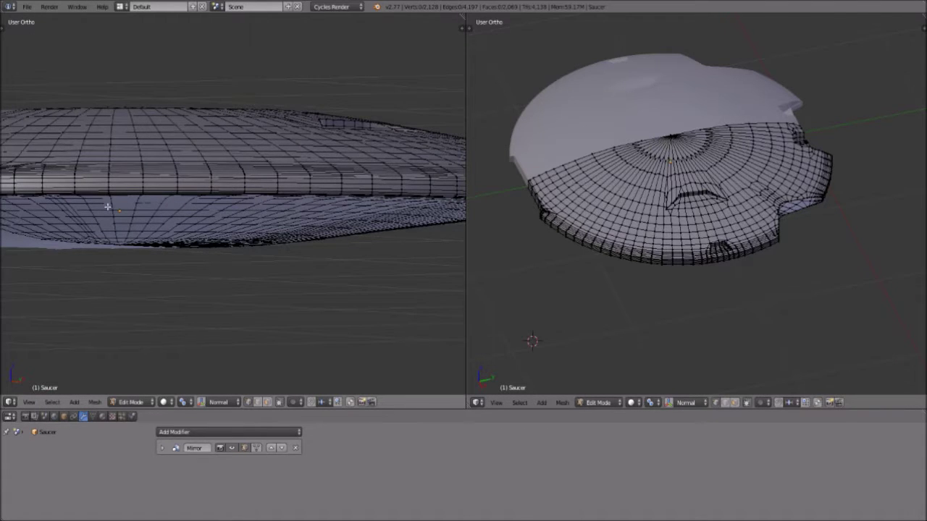
middle_drag(160, 244, 147, 219)
right_click(116, 246)
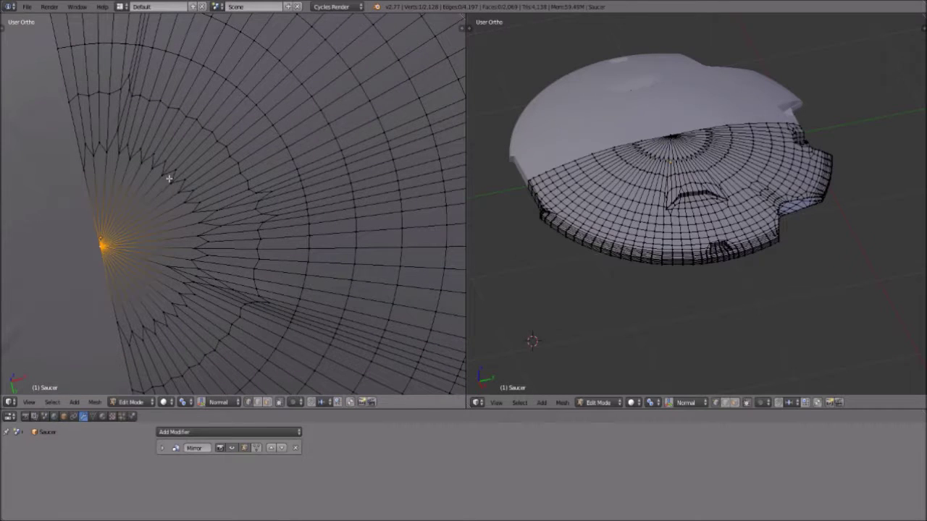
key(ctrl+KP_Add)
key(ctrl+KP_Add)
key(ctrl+KP_Add)
key(ctrl+KP_Add)
key(ctrl+KP_Add)
key(ctrl+KP_Add)
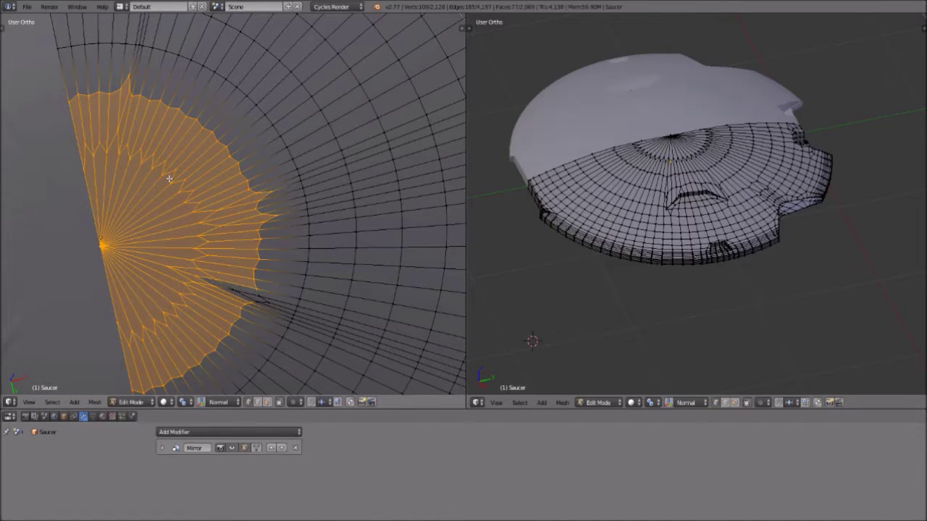
key(ctrl+KP_Add)
key(ctrl+KP_Add)
key(ctrl+KP_Add)
key(ctrl+KP_Add)
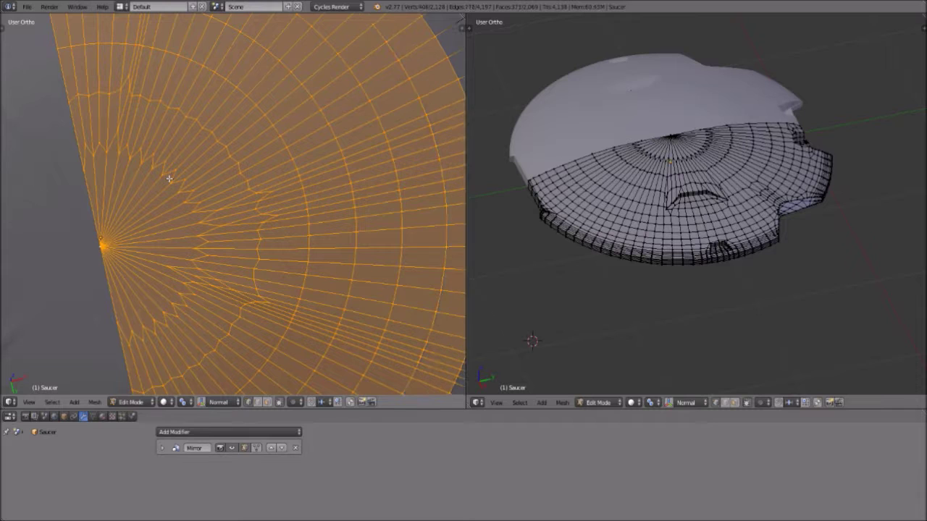
scroll(166, 170, down, 6)
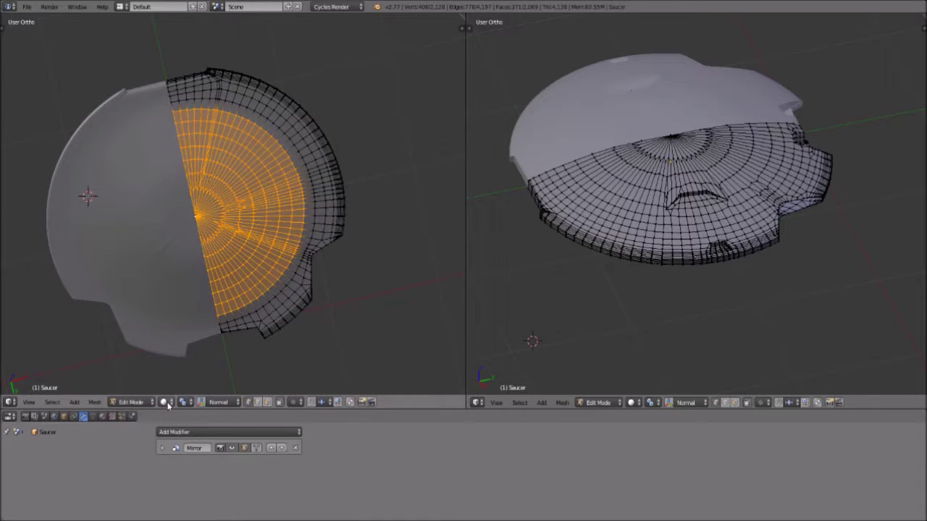
Step: Return to Object Mode, show the underside panel's layer alongside the saucer, and try moving the panel
click(130, 401)
click(135, 381)
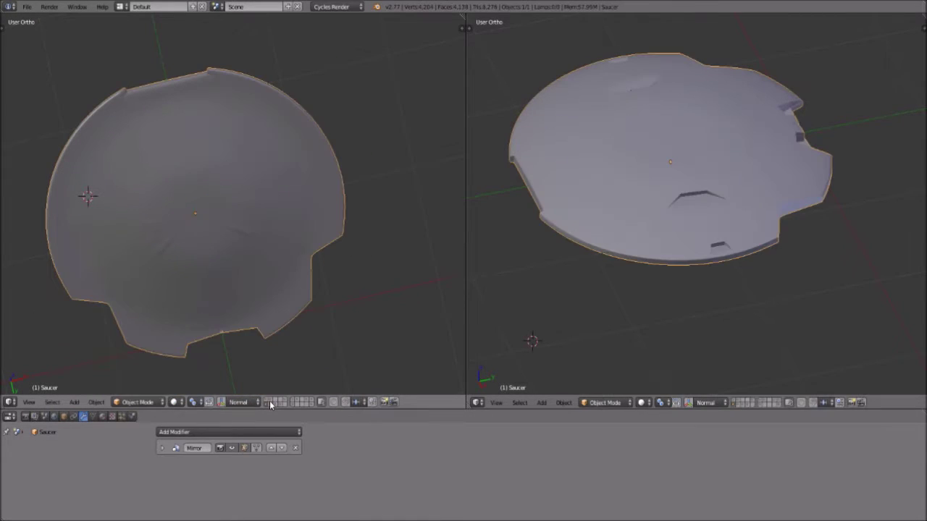
shift+click(279, 404)
right_click(199, 190)
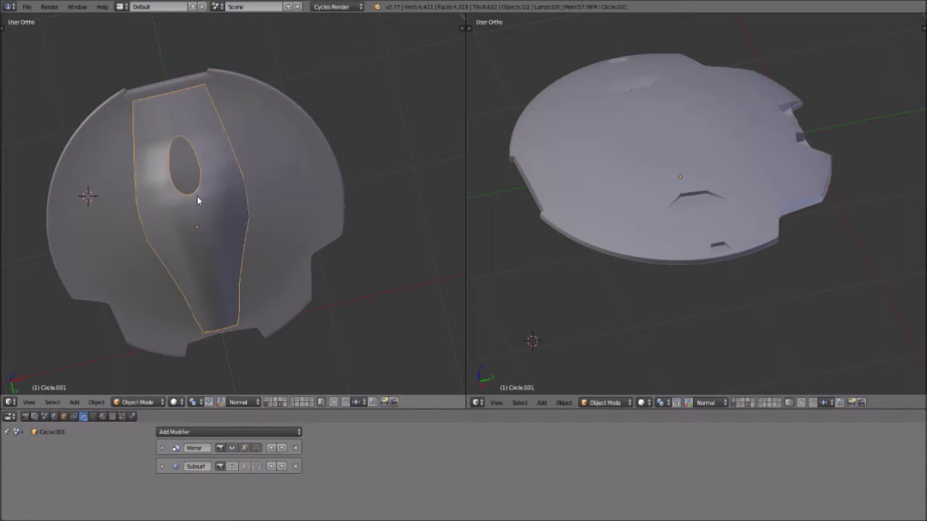
key(g)
click(206, 181)
middle_drag(246, 193, 242, 222)
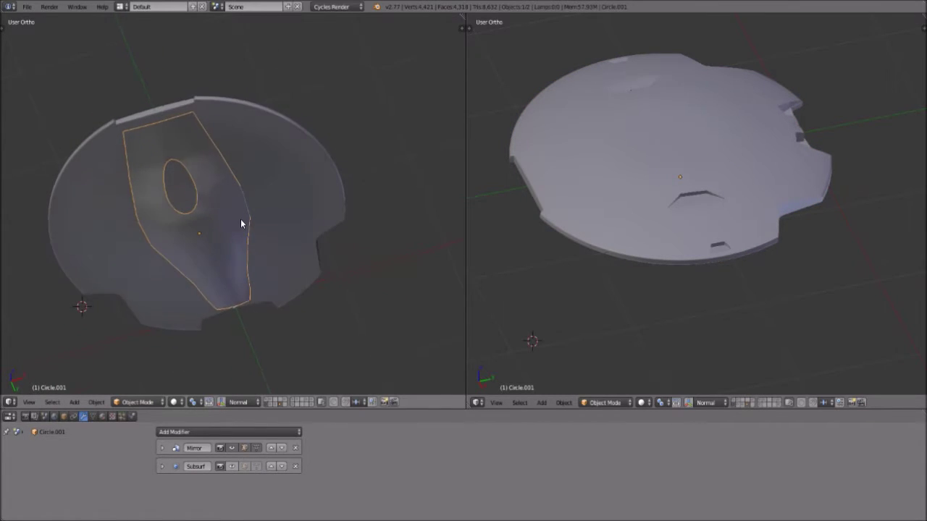
middle_drag(227, 151, 195, 251)
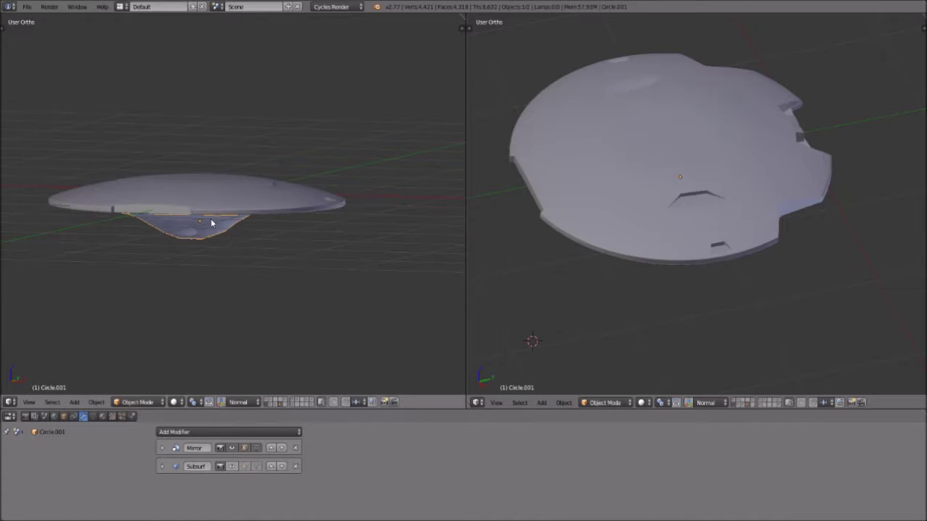
Step: Try to move the saucer away from the underside panel
right_click(212, 197)
key(g)
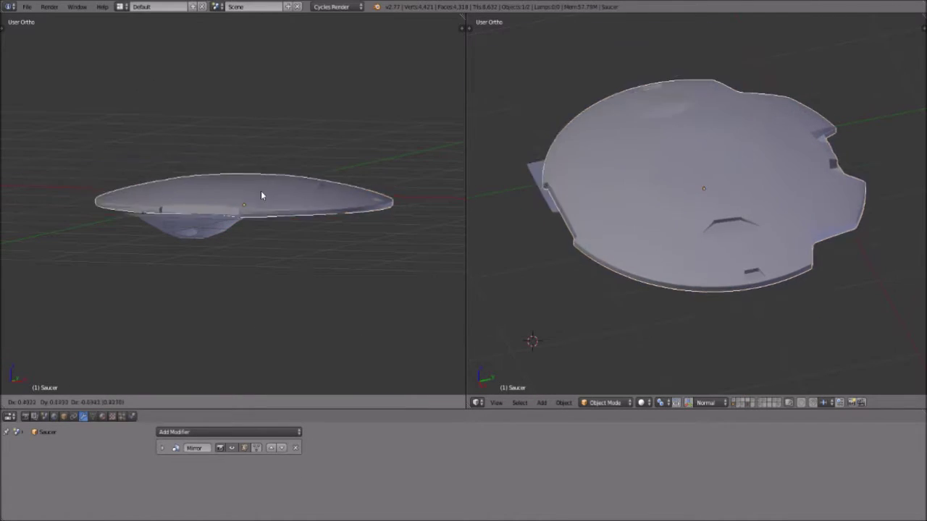
click(224, 232)
mouse_move(224, 232)
middle_down()
mouse_move(251, 153)
mouse_move(239, 231)
middle_up()
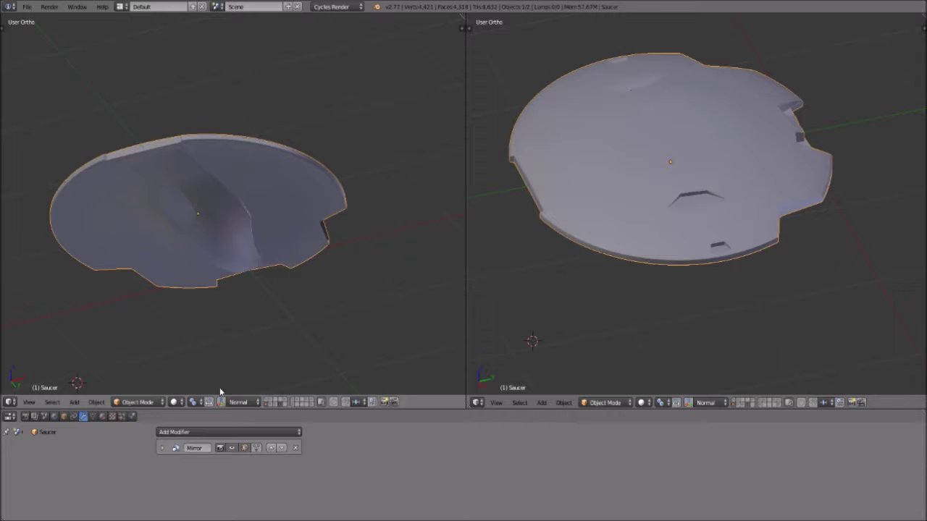
Step: Check the underside panel's layer alone, show only the saucer's layer, and enter Edit Mode on the saucer
click(281, 403)
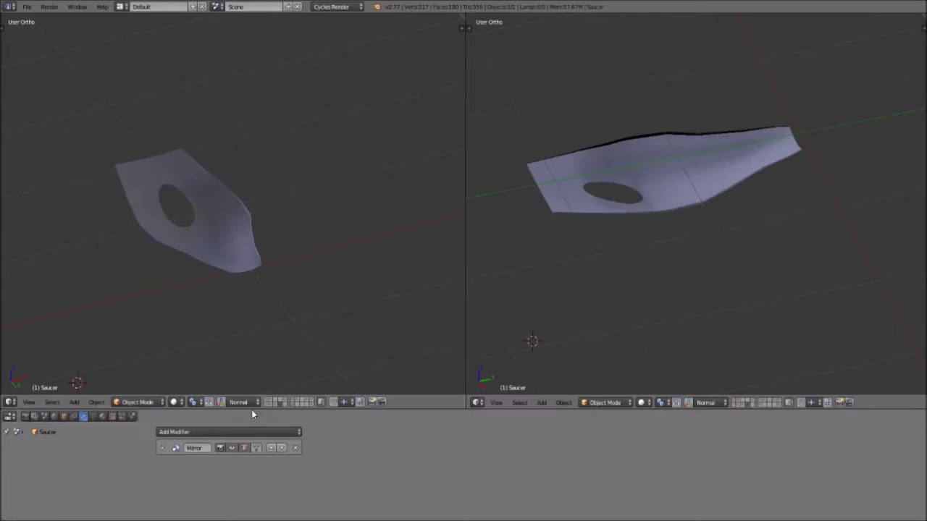
click(266, 403)
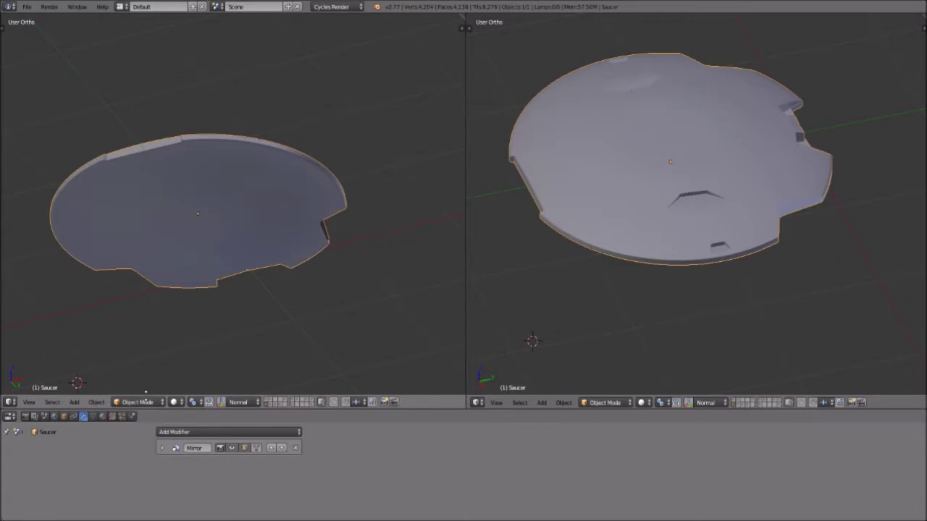
click(147, 403)
click(144, 379)
Step: Reselect the underside's centre vertex and grow the selection ring by ring out to the cutout edges
scroll(164, 258, up, 6)
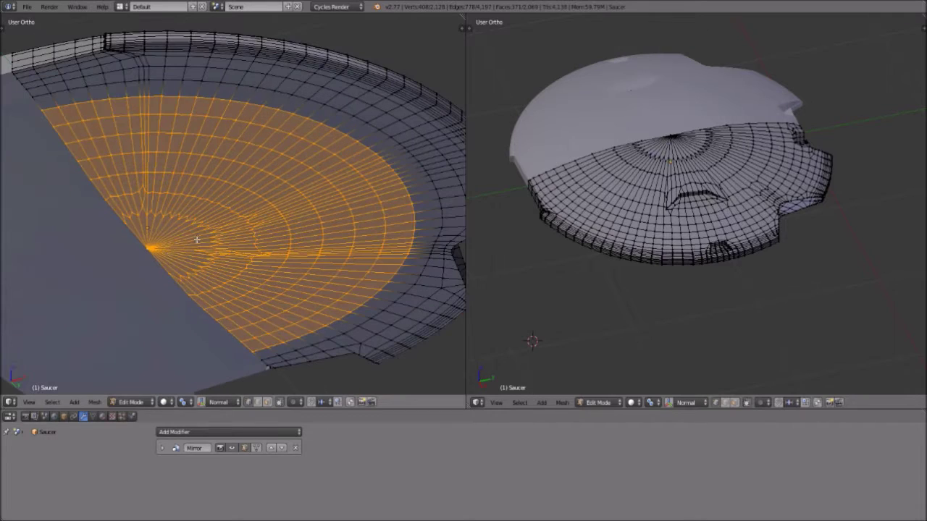
right_click(165, 258)
key(ctrl+KP_Add)
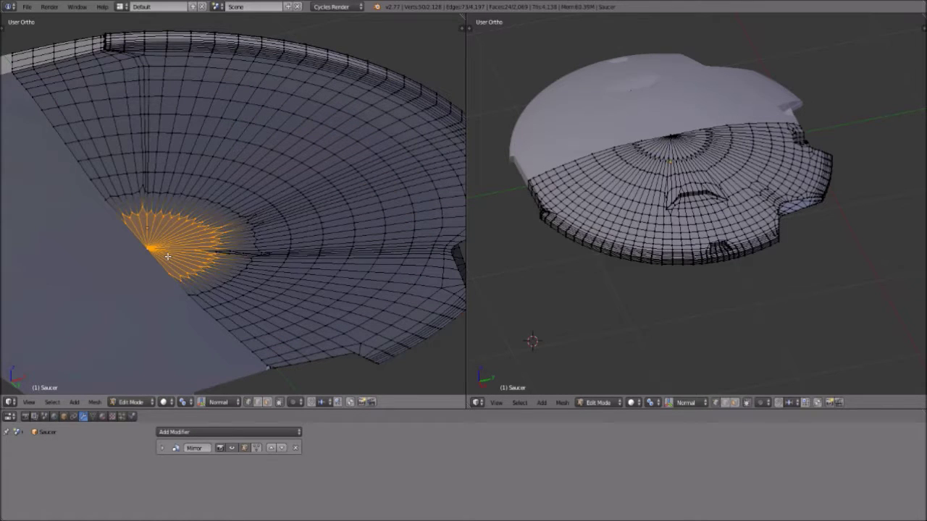
key(ctrl+KP_Add)
key(ctrl+KP_Add)
key(ctrl+KP_Add)
key(ctrl+KP_Add)
key(ctrl+KP_Add)
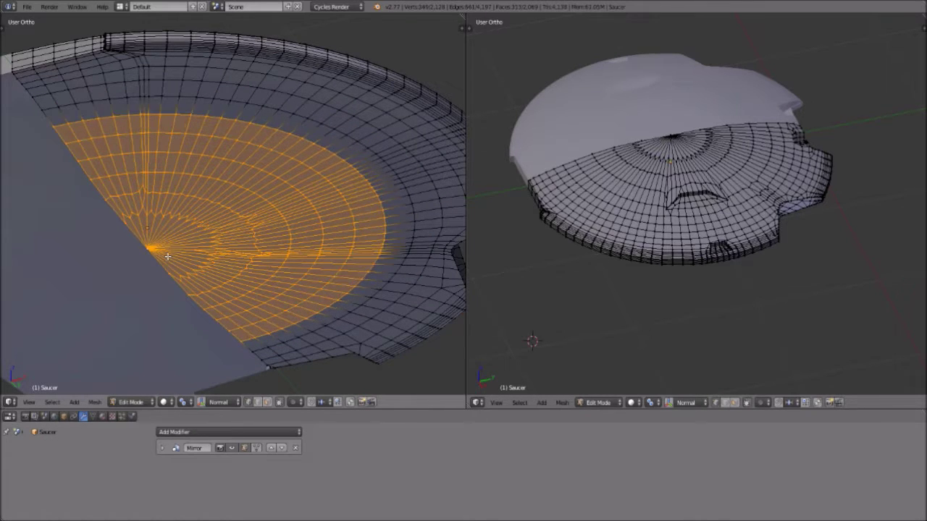
key(ctrl+KP_Add)
key(ctrl+KP_Add)
key(ctrl+KP_Add)
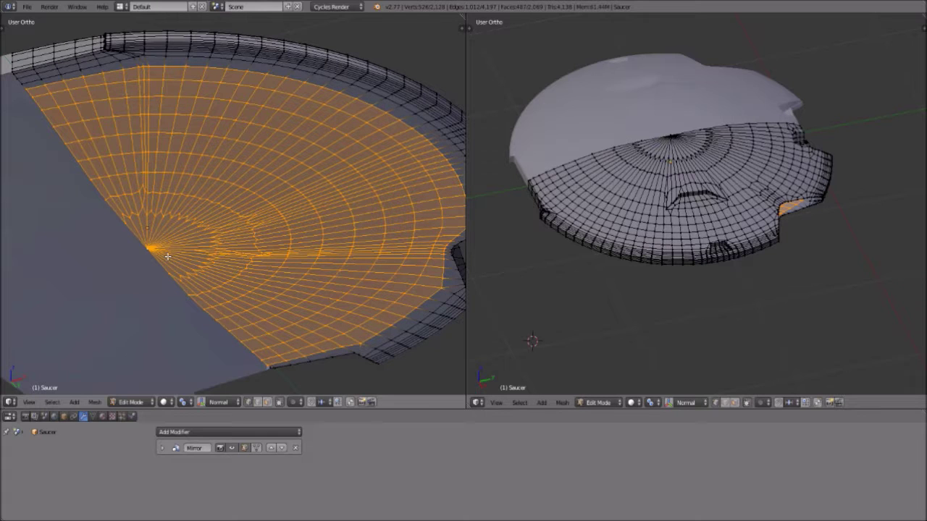
key(ctrl+KP_Add)
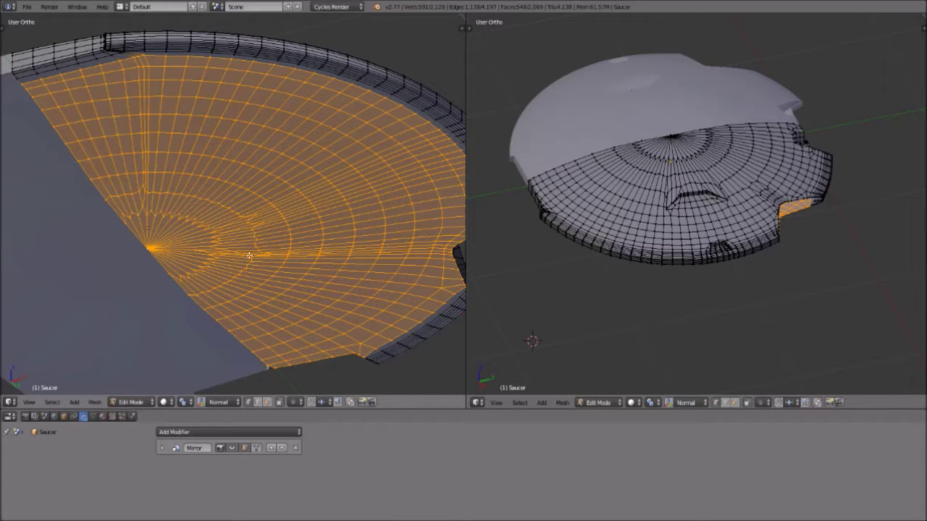
Step: Deselect everything and box-select the visible underside of the saucer half in the bottom orthographic view
middle_drag(398, 107, 303, 90)
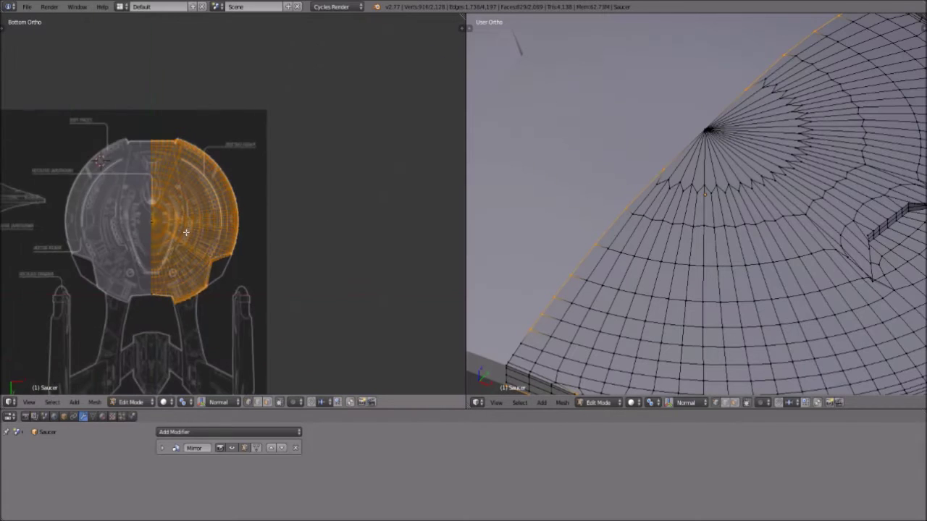
scroll(195, 229, up, 3)
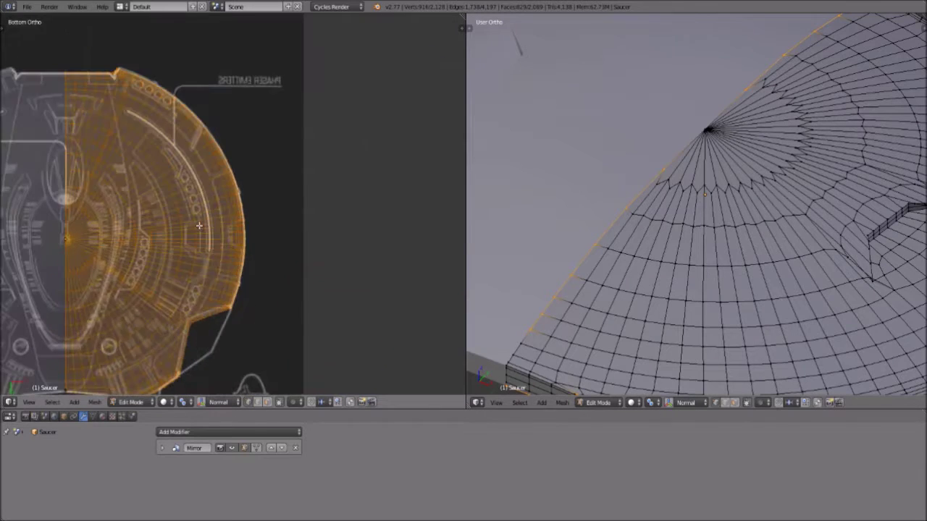
key(a)
scroll(195, 229, down, 2)
scroll(196, 229, down, 2)
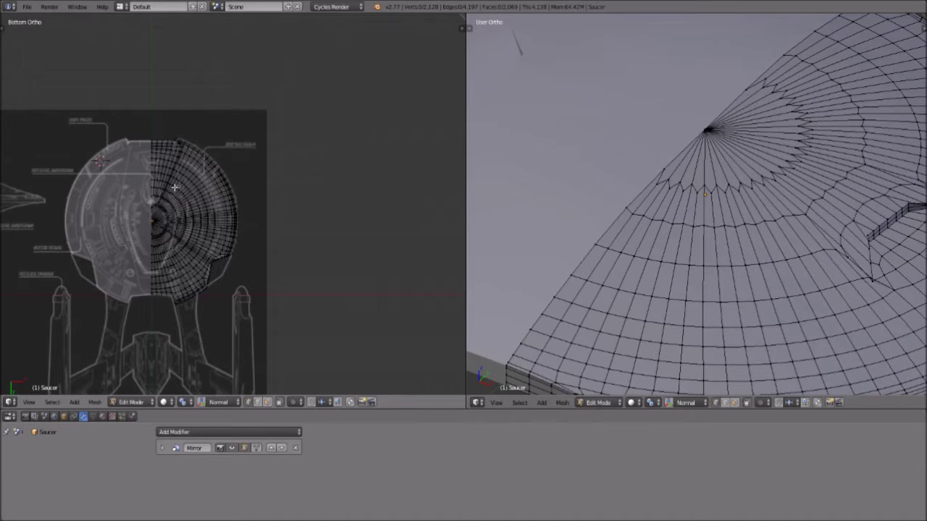
scroll(211, 209, up, 3)
key(b)
drag(90, 91, 265, 360)
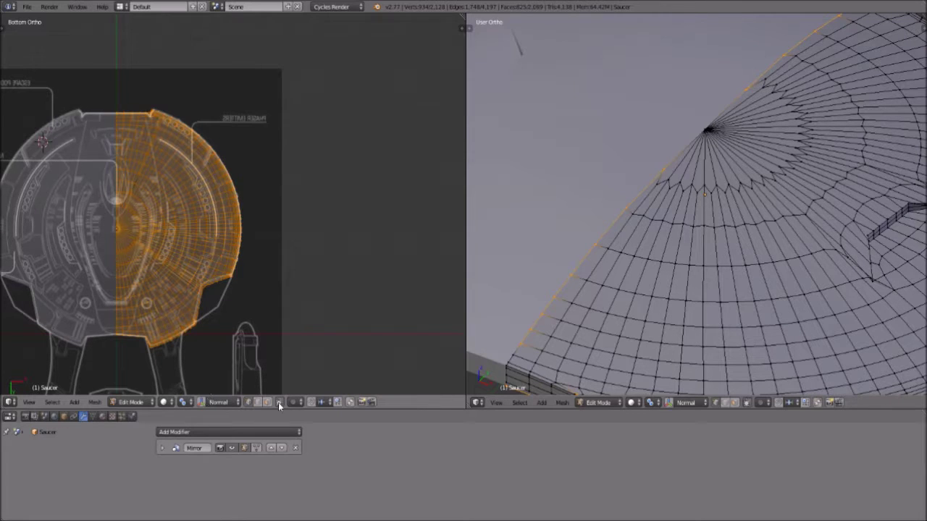
Step: Find the stray selection on the saucer's rear edge below the rectangular recess and start deselecting its vertices
mouse_move(624, 212)
middle_down()
mouse_move(569, 265)
mouse_move(525, 342)
middle_up()
middle_drag(714, 155, 627, 197)
mouse_move(672, 148)
middle_down()
mouse_move(778, 95)
mouse_move(789, 137)
mouse_move(783, 259)
middle_up()
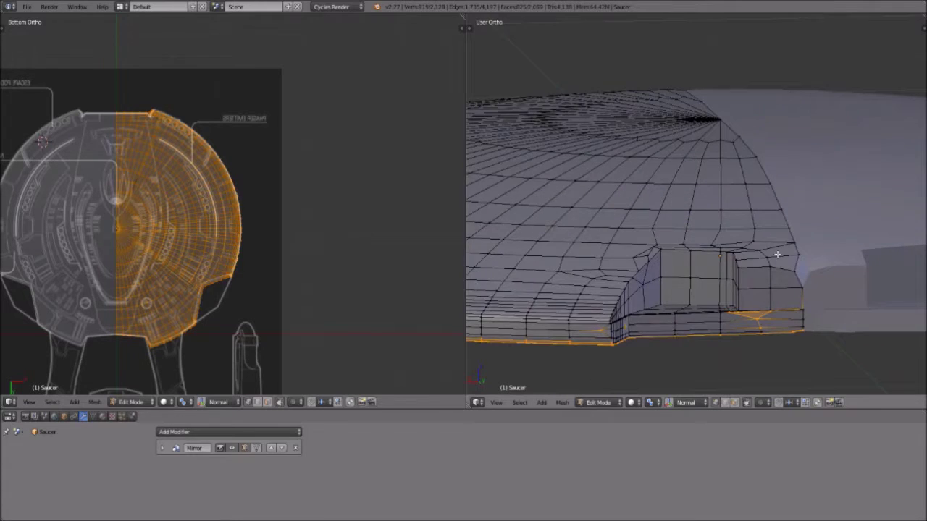
scroll(784, 260, up, 6)
shift+right_click(671, 232)
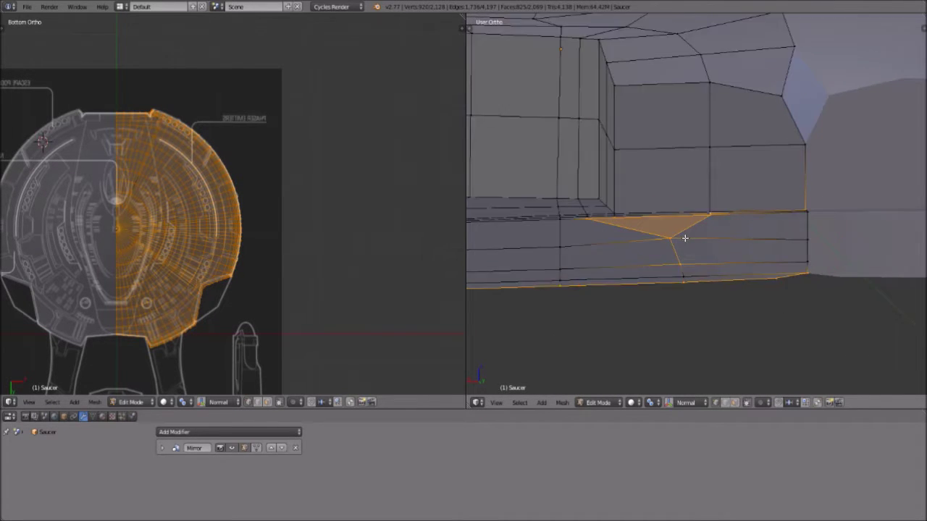
shift+right_click(714, 214)
shift+right_click(716, 220)
middle_drag(716, 220, 770, 232)
shift+right_click(769, 233)
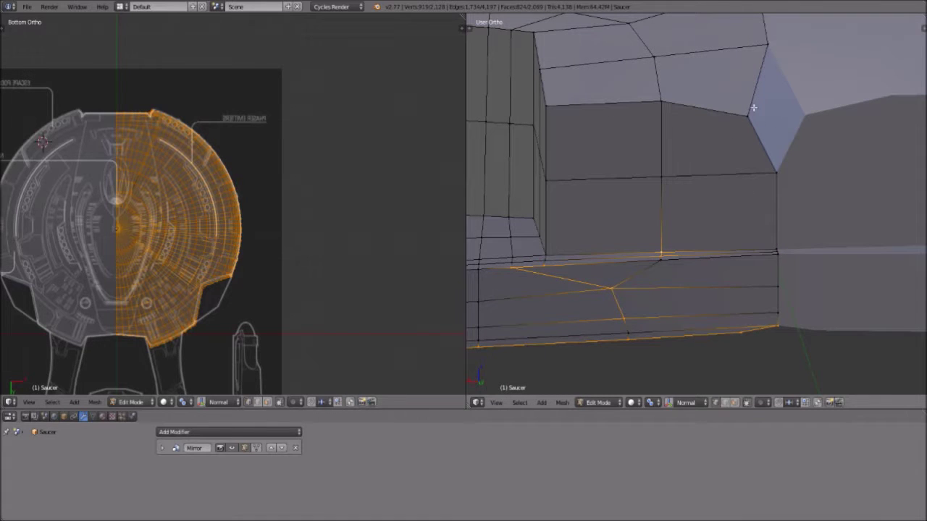
Step: Deselect the remaining stray vertices on the rear edge strip below the rectangular recess
shift+right_click(661, 253)
shift+right_click(514, 276)
shift+right_click(534, 269)
shift+right_click(614, 289)
shift+right_click(620, 320)
middle_drag(619, 320, 591, 247)
shift+right_click(663, 216)
Step: Deselect the stray vertices along the upper edge of the saucer's side cutout, starting at its rear end
scroll(603, 276, down, 6)
middle_drag(627, 261, 663, 255)
scroll(693, 280, up, 3)
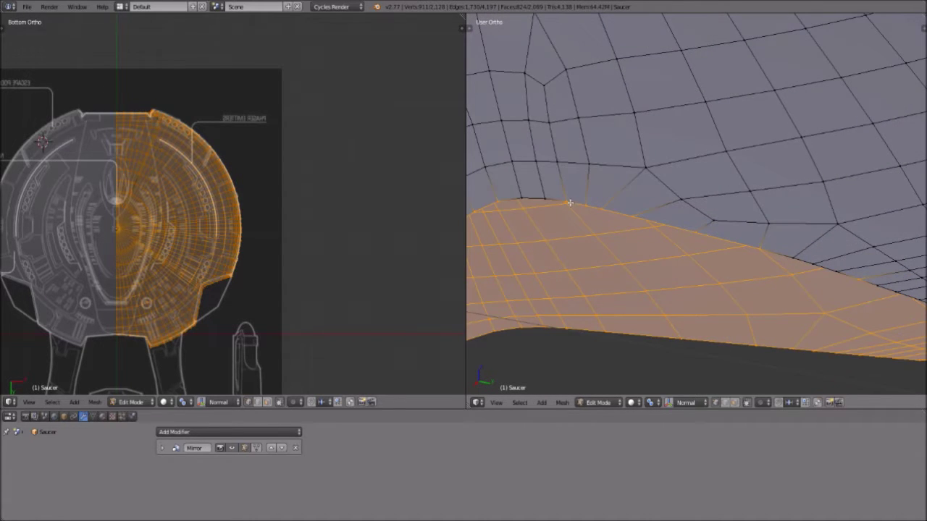
middle_drag(594, 218, 610, 213)
middle_drag(579, 94, 595, 91)
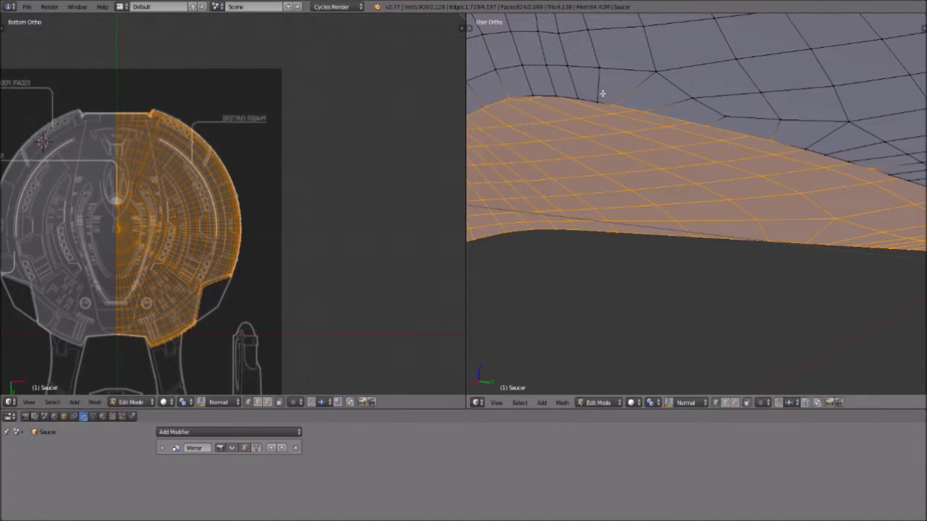
shift+right_click(762, 130)
middle_drag(890, 192, 859, 249)
shift+middle_drag(634, 237, 670, 231)
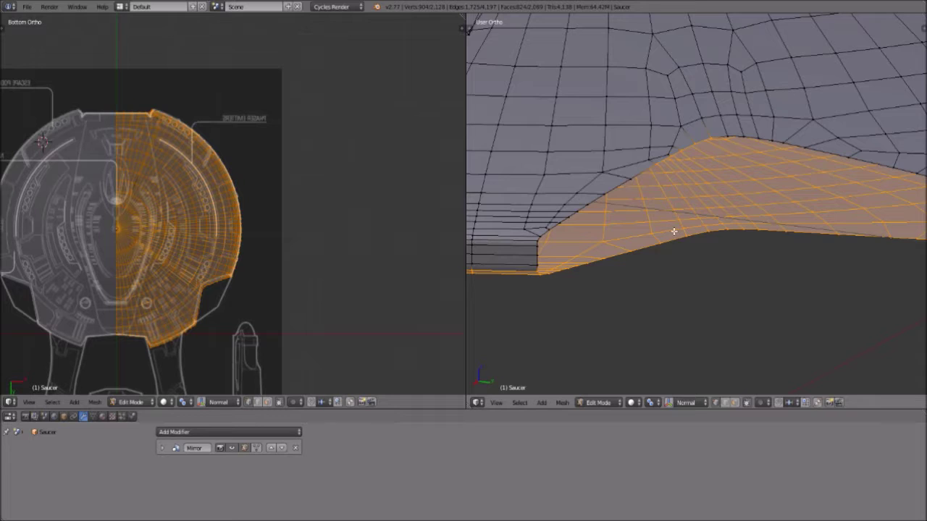
Step: Deselect the remaining stray vertices on the curved upper edge at the other end of the side cutout
scroll(678, 212, up, 2)
scroll(652, 174, up, 1)
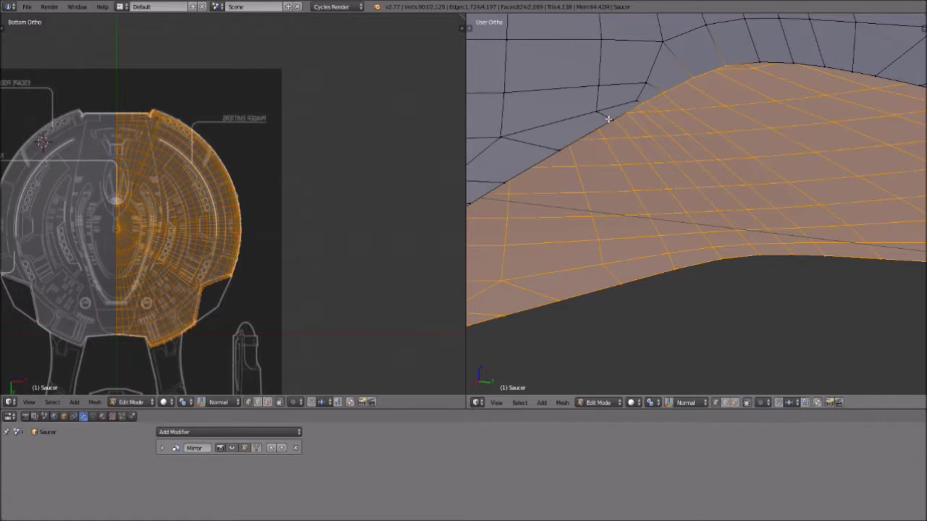
shift+right_click(641, 105)
shift+right_click(737, 59)
middle_drag(737, 59, 758, 107)
scroll(758, 107, down, 8)
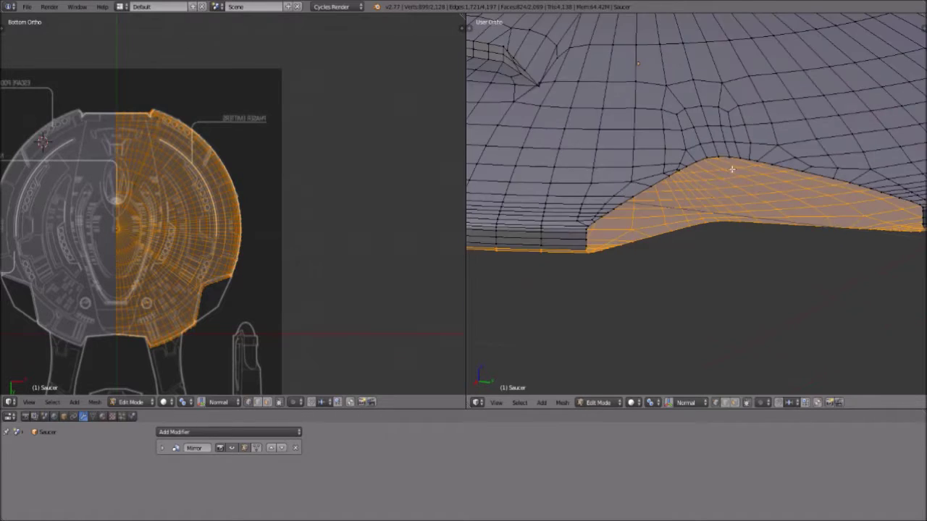
Step: Check the saucer's front edge beside the notch and deselect the stray vertex on its upper border
middle_drag(679, 222, 772, 230)
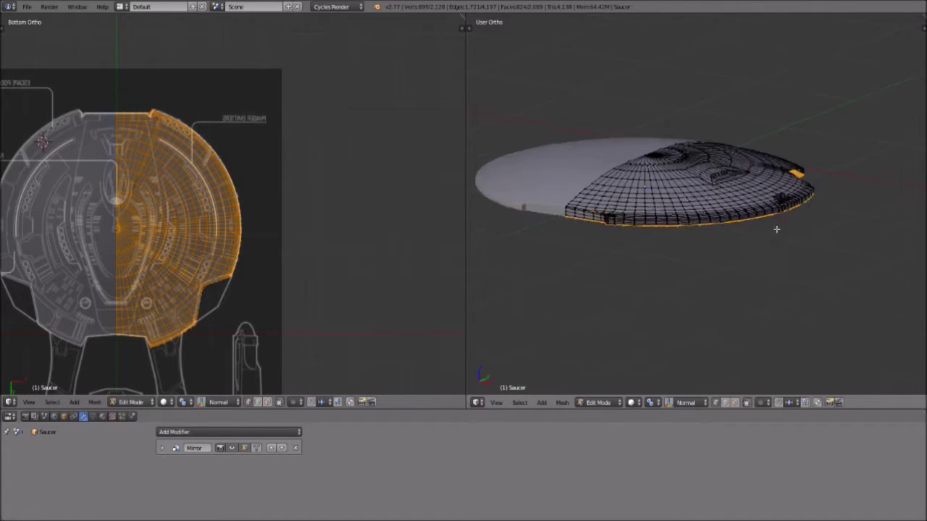
scroll(649, 263, up, 5)
scroll(612, 262, up, 2)
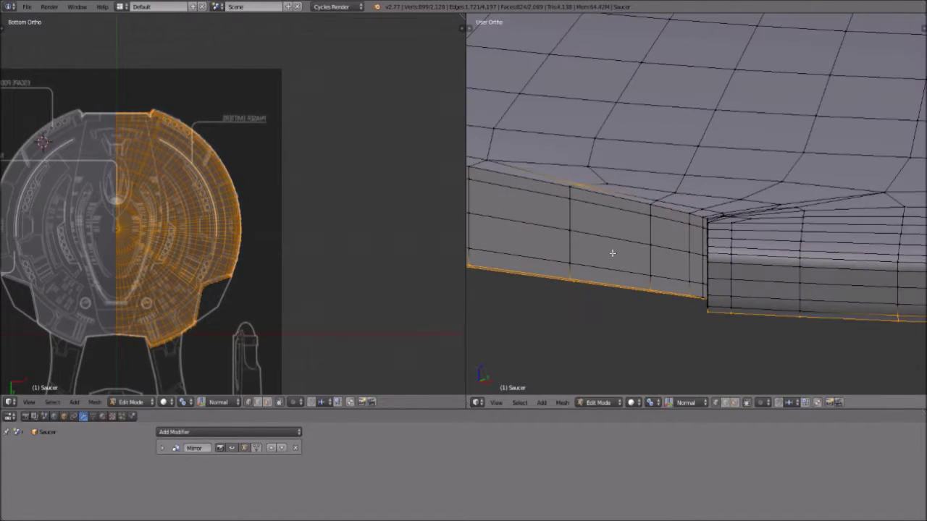
scroll(606, 221, down, 4)
scroll(608, 243, down, 6)
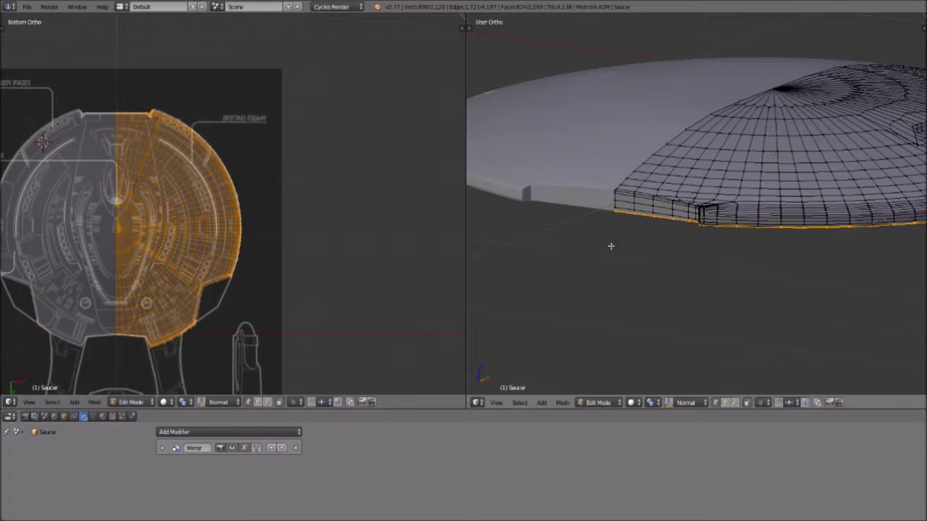
Step: Inspect the saucer from below and deselect the stray vertices at the corner of the rear rim segment
scroll(635, 344, up, 4)
middle_drag(635, 344, 779, 220)
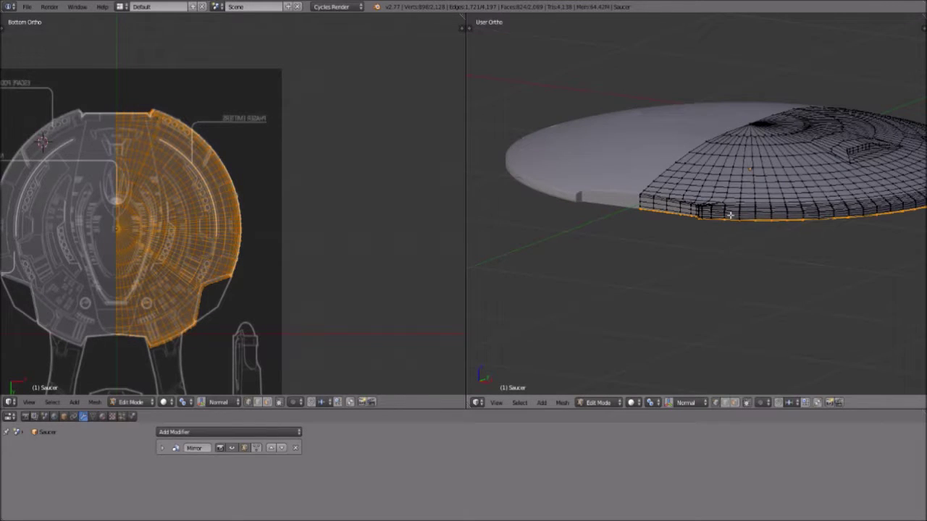
middle_drag(850, 255, 745, 265)
scroll(747, 261, up, 2)
scroll(104, 202, up, 4)
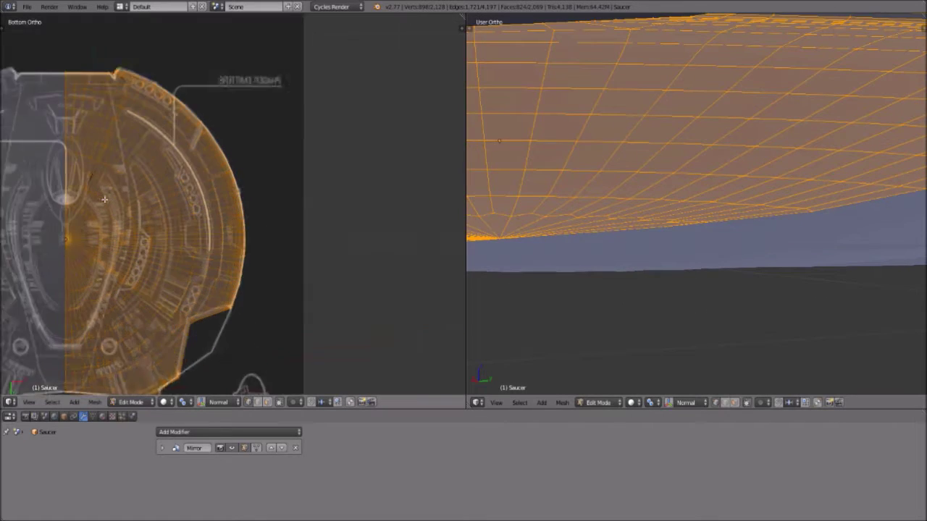
shift+middle_drag(105, 202, 226, 148)
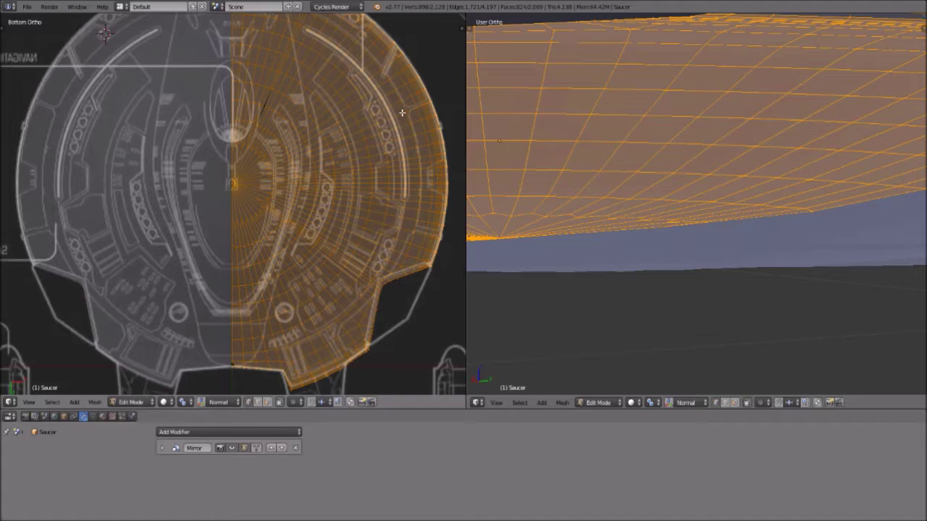
scroll(757, 210, down, 4)
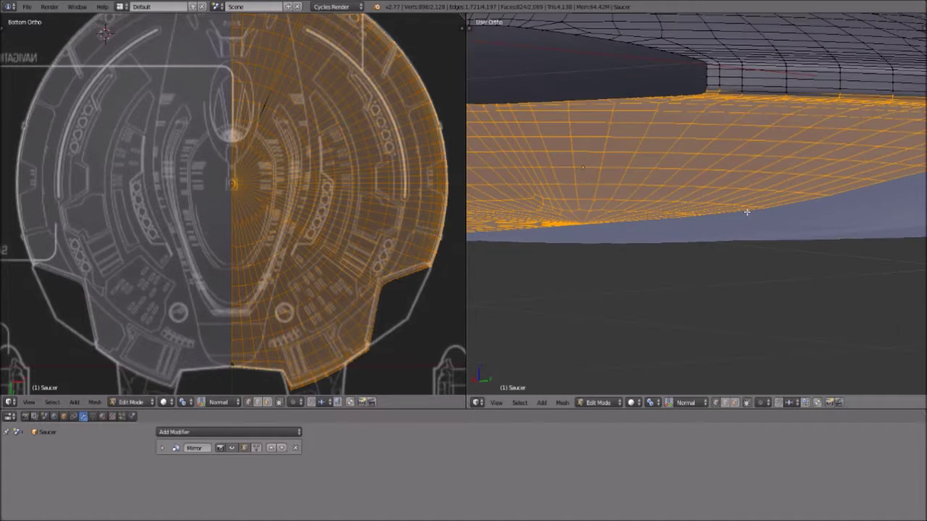
scroll(747, 211, up, 5)
shift+middle_drag(769, 94, 753, 265)
scroll(752, 265, up, 4)
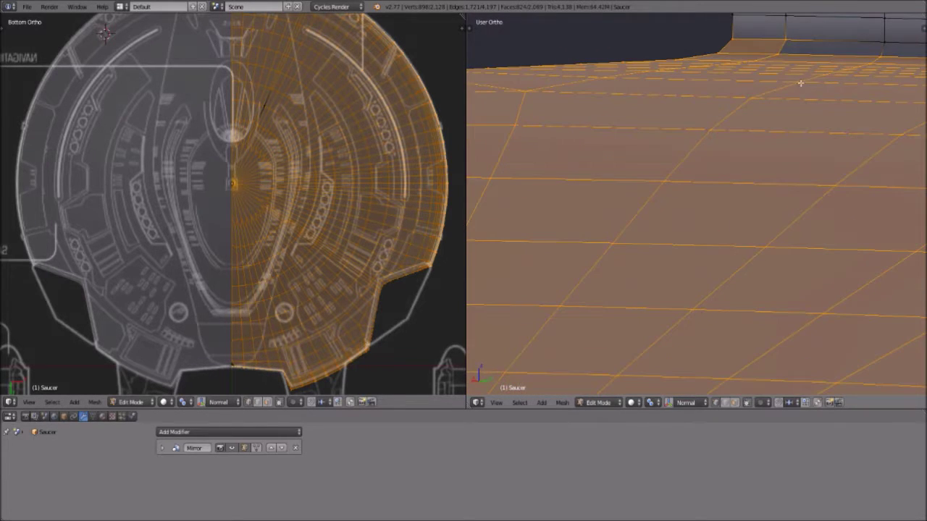
scroll(776, 170, down, 4)
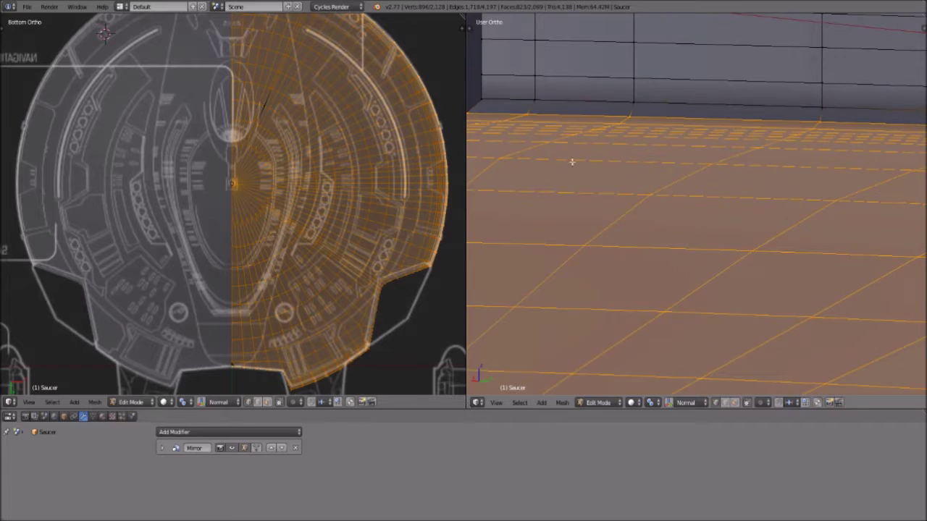
Step: Deselect the stray lower-rim vertices along the rear rim segment up to the side cutout
scroll(777, 177, down, 3)
middle_drag(814, 207, 803, 206)
scroll(615, 167, up, 3)
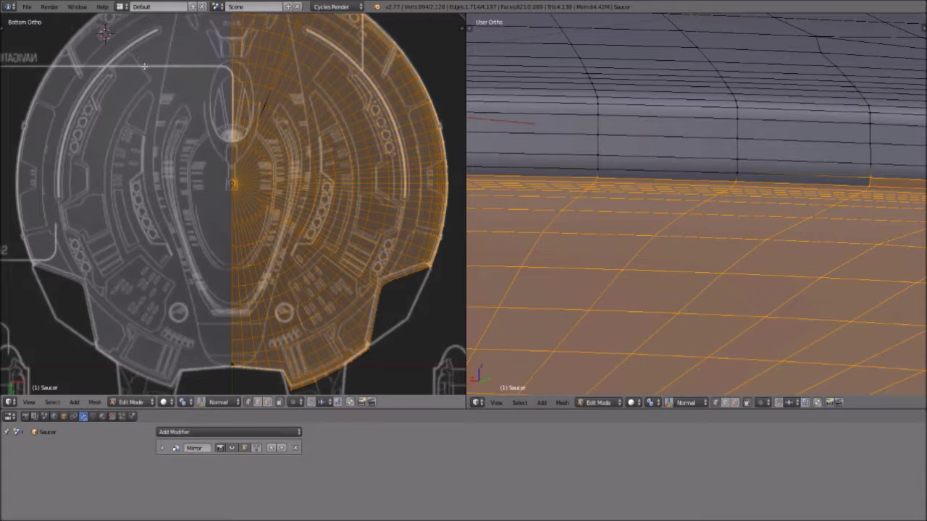
scroll(826, 217, down, 2)
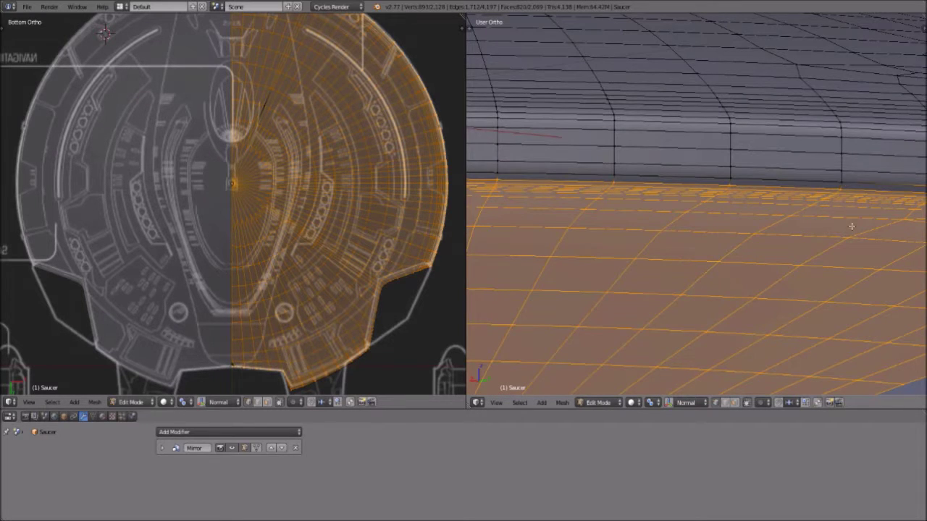
middle_drag(848, 220, 657, 241)
shift+right_click(757, 196)
shift+right_click(839, 200)
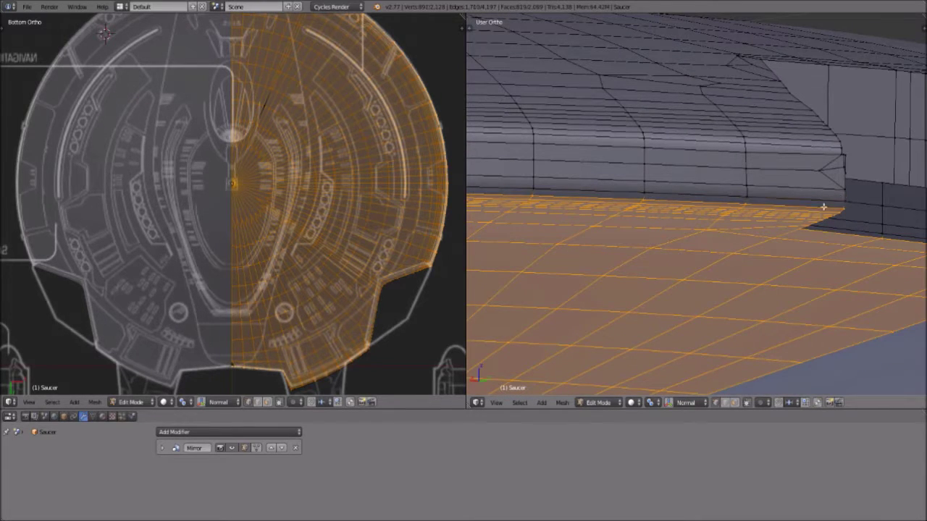
middle_drag(757, 231, 676, 182)
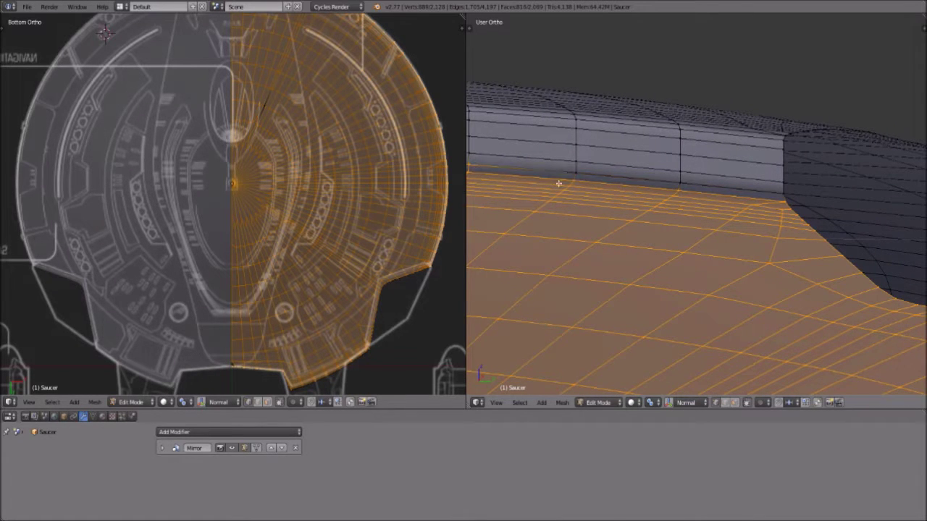
Step: Deselect the stray lower-rim vertices along the saucer's outer edge, working forward from the side cutout
middle_drag(481, 174, 757, 207)
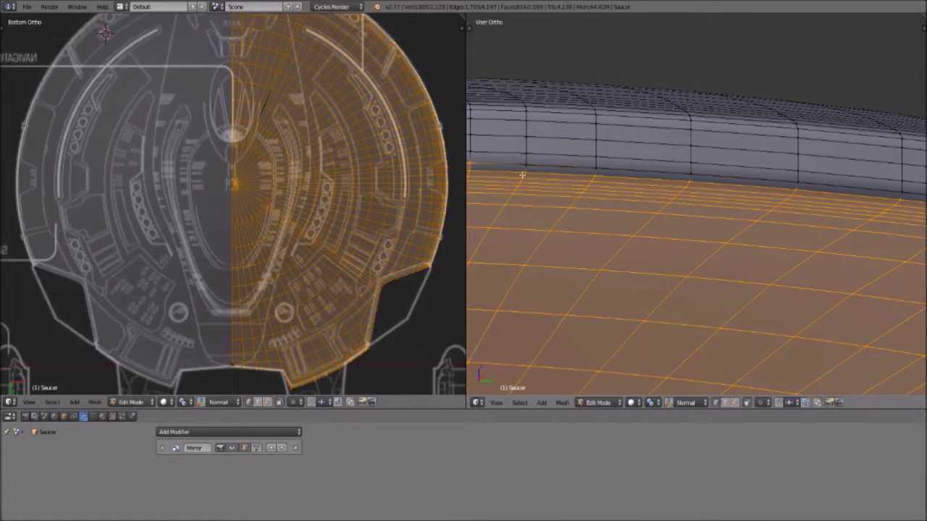
middle_drag(572, 168, 731, 167)
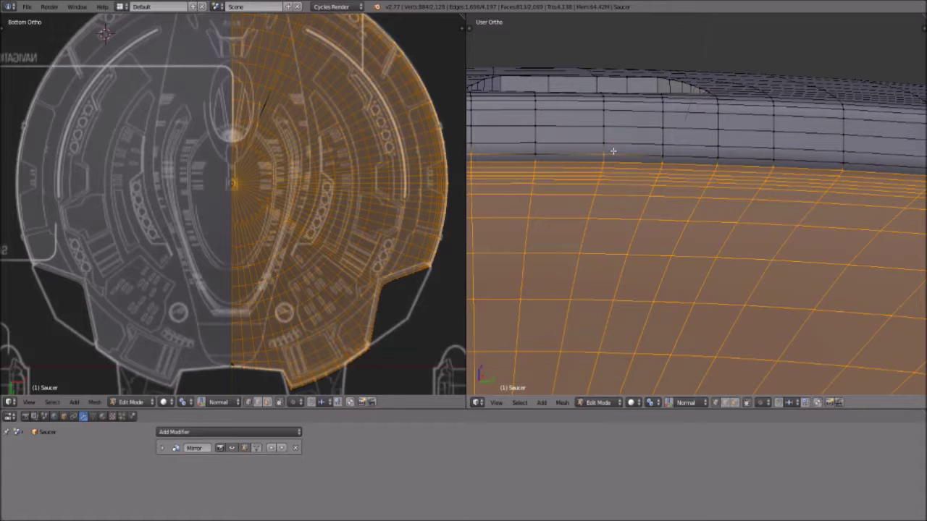
middle_drag(610, 151, 681, 170)
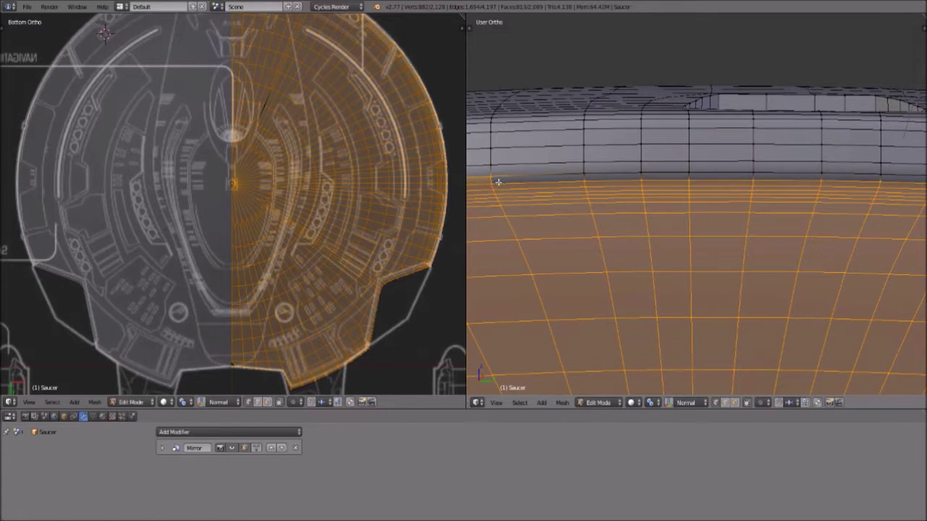
middle_drag(493, 217, 718, 200)
middle_drag(521, 187, 716, 210)
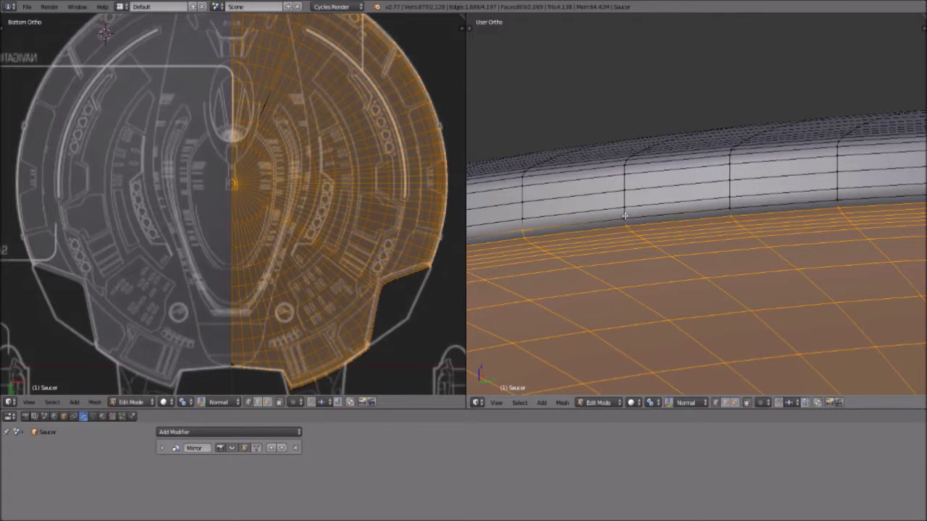
middle_drag(517, 265, 619, 317)
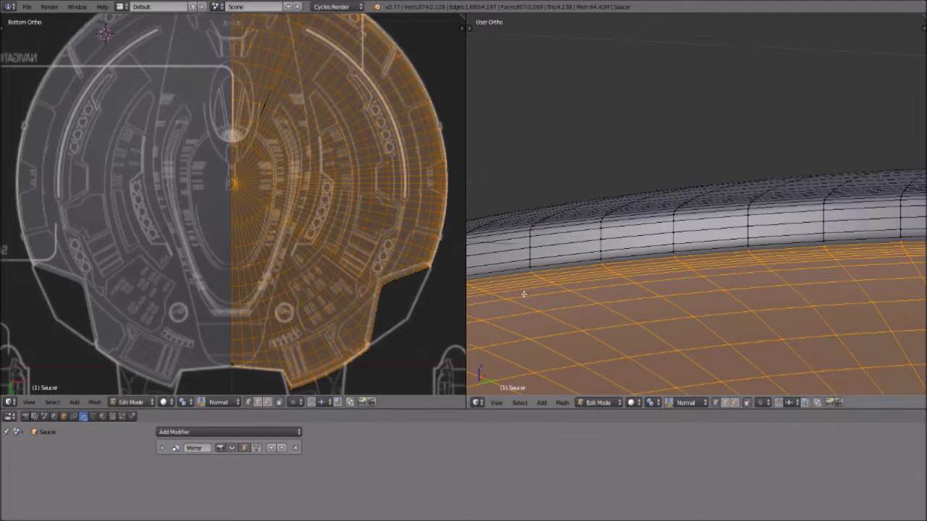
Step: Deselect the last stray vertices on the outer rim up to the front notch
middle_drag(525, 266, 819, 216)
shift+click(774, 215)
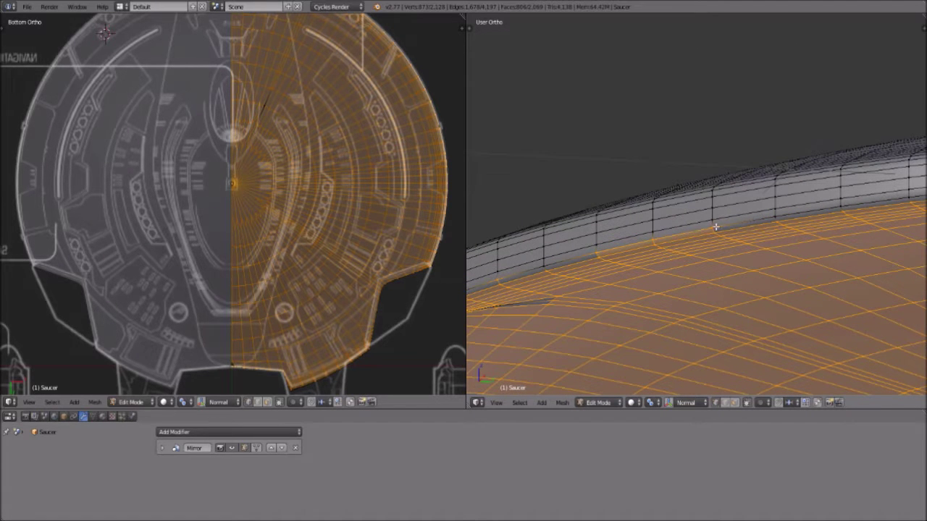
shift+click(604, 252)
shift+click(495, 281)
middle_drag(495, 281, 706, 239)
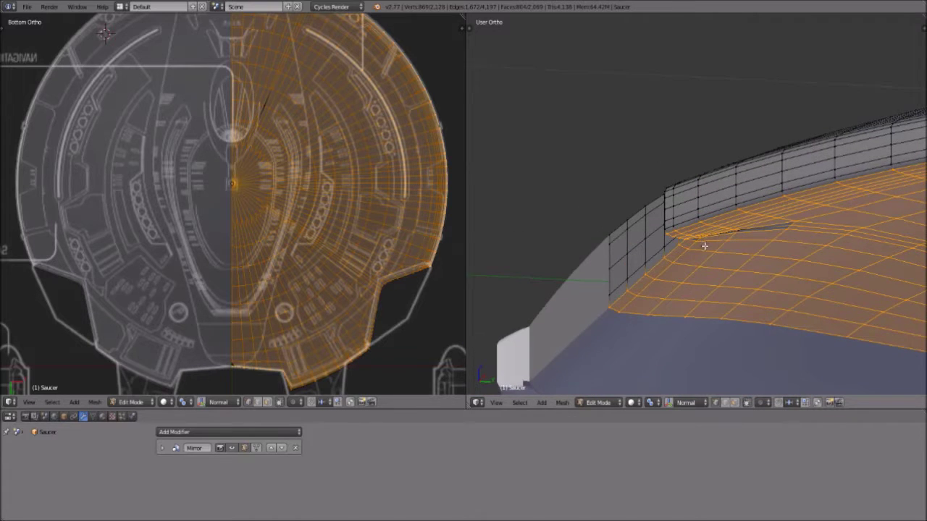
Step: Add the missed underside vertices in the gaps beside the front notch to the selection
scroll(704, 250, down, 5)
middle_drag(768, 214, 880, 229)
scroll(734, 267, up, 8)
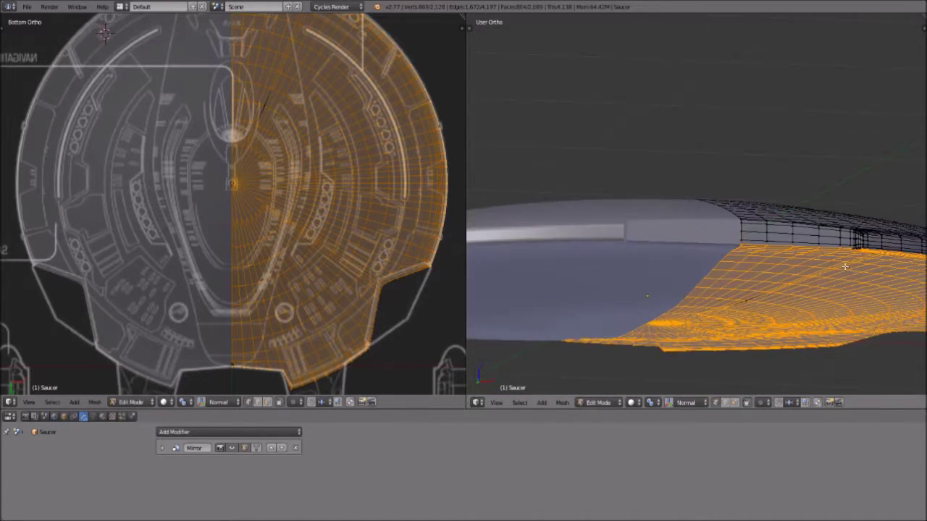
scroll(641, 265, up, 3)
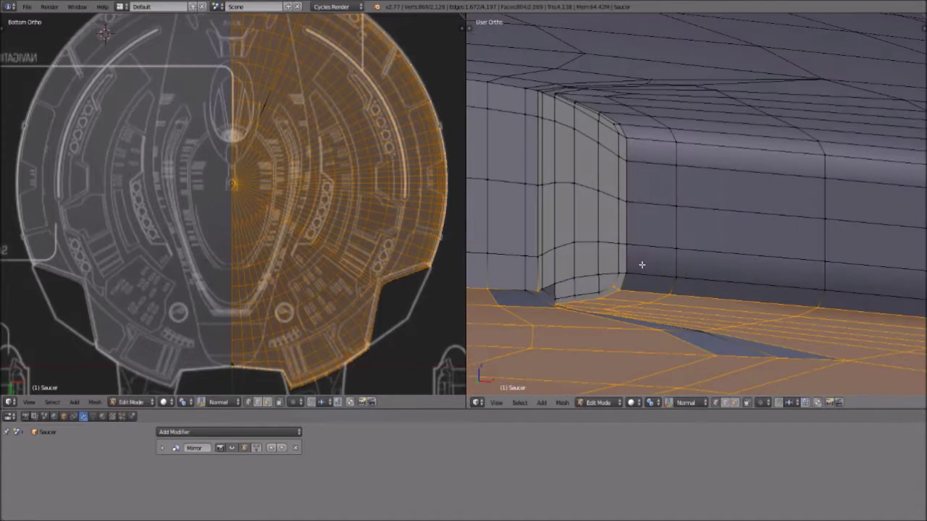
middle_drag(649, 297, 666, 274)
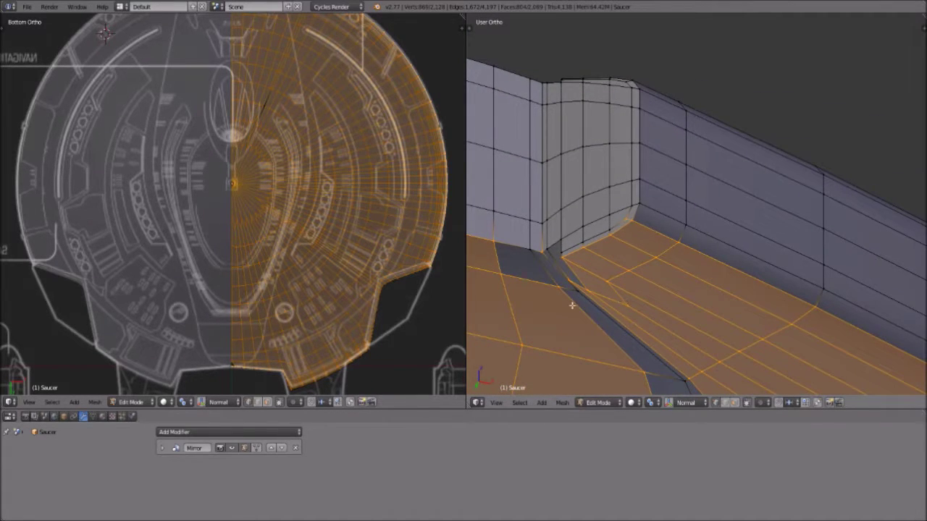
scroll(688, 263, up, 5)
middle_drag(608, 193, 777, 242)
shift+right_click(676, 168)
shift+right_click(781, 189)
shift+right_click(810, 201)
scroll(831, 259, down, 4)
scroll(803, 289, down, 5)
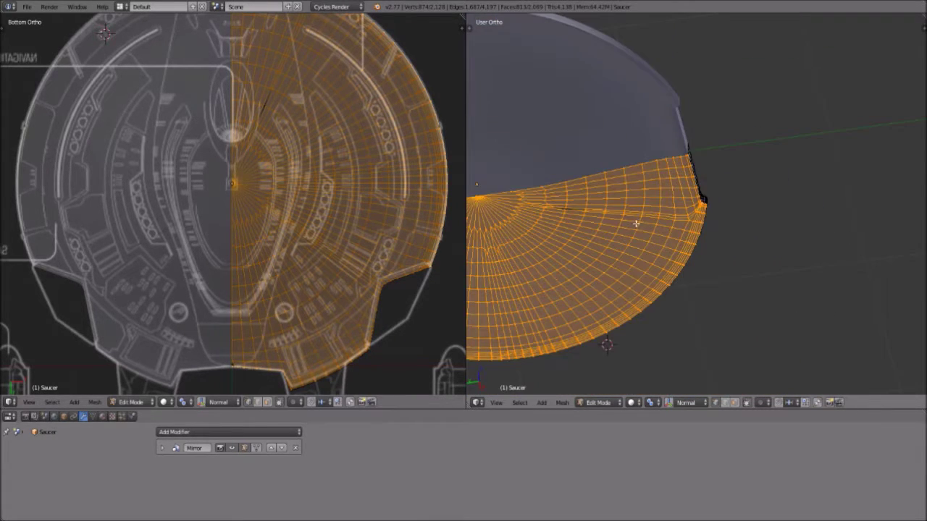
Step: Add the remaining missed vertex between the saucer's centre and the front notch to the underside selection
middle_drag(643, 222, 670, 232)
middle_drag(604, 216, 710, 230)
scroll(674, 297, up, 5)
scroll(709, 230, up, 2)
scroll(706, 235, down, 6)
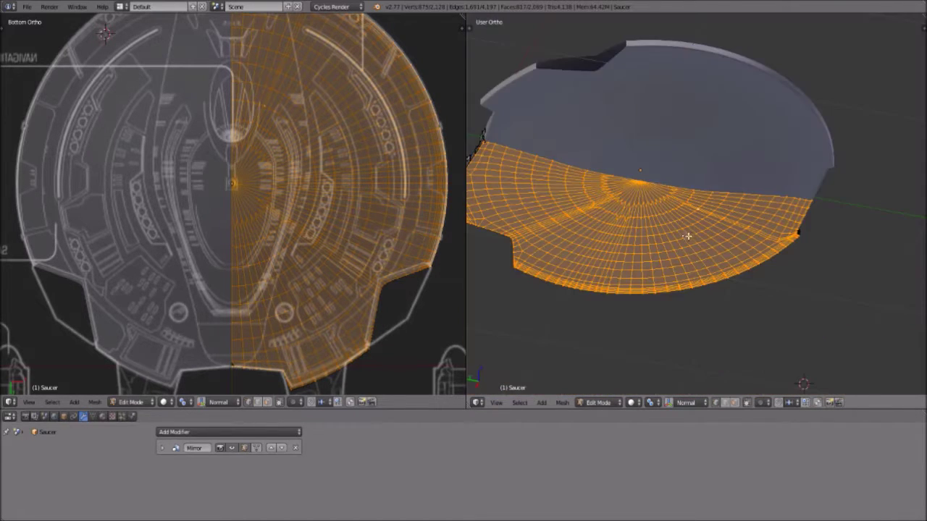
Step: Check the selected underside from all around, and separate the selection into its own mesh object
middle_drag(708, 239, 731, 239)
scroll(711, 269, up, 4)
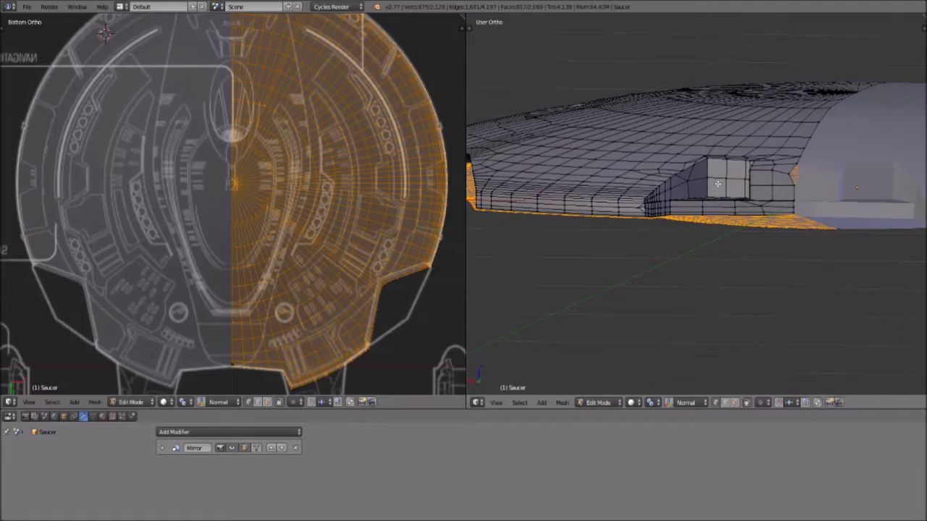
scroll(734, 234, up, 3)
scroll(876, 144, down, 8)
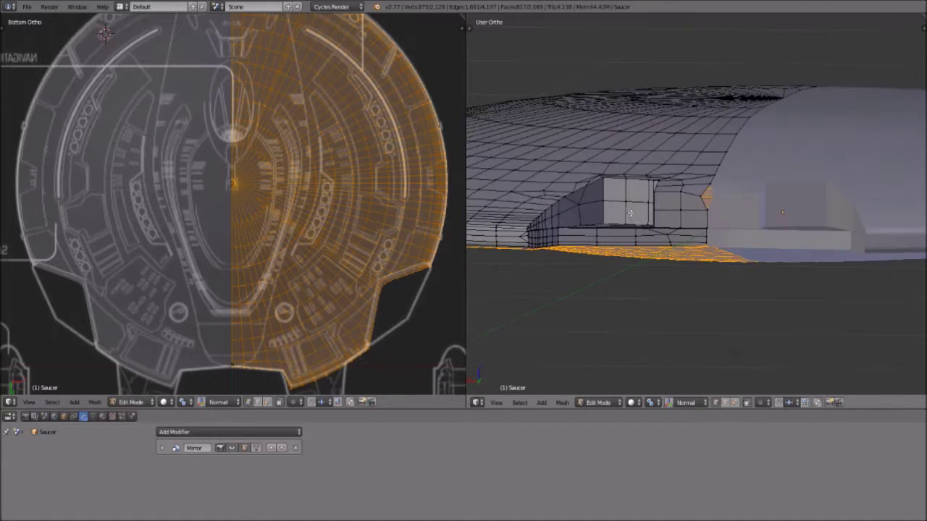
middle_drag(637, 218, 678, 211)
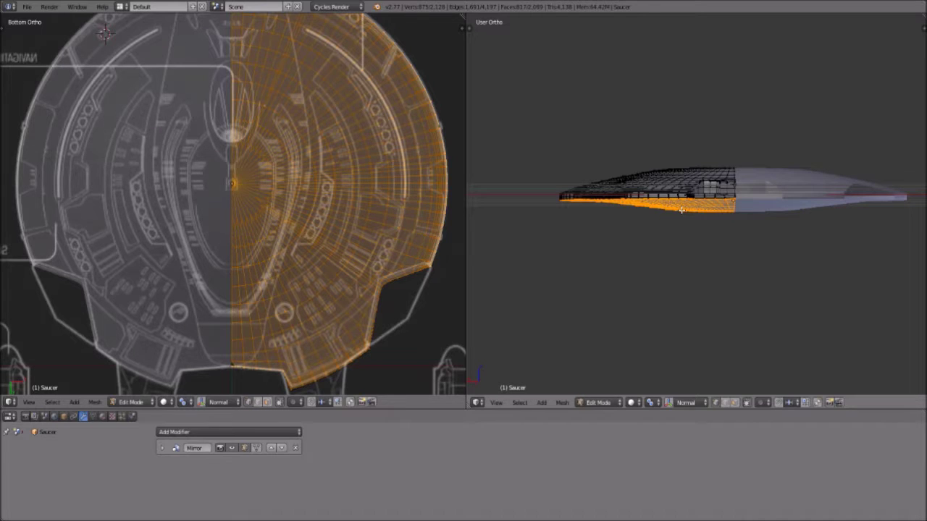
middle_drag(672, 203, 785, 168)
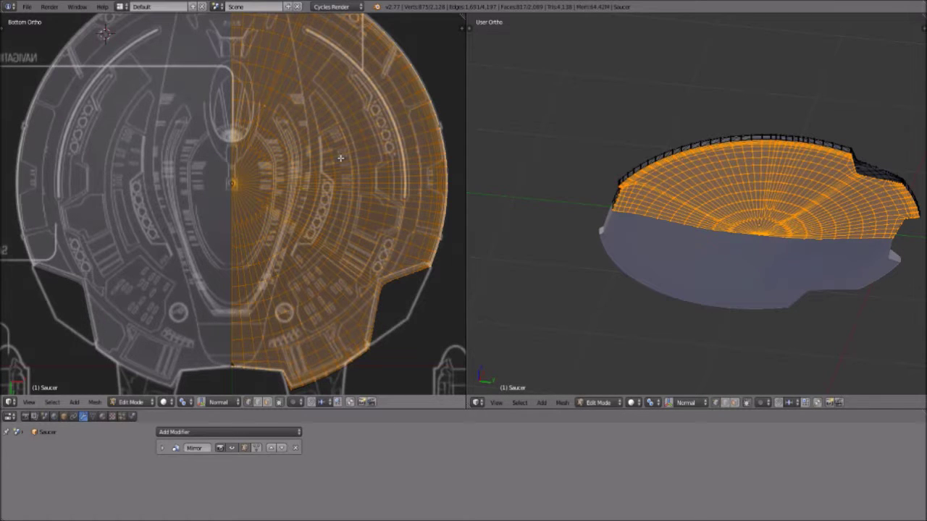
key(p)
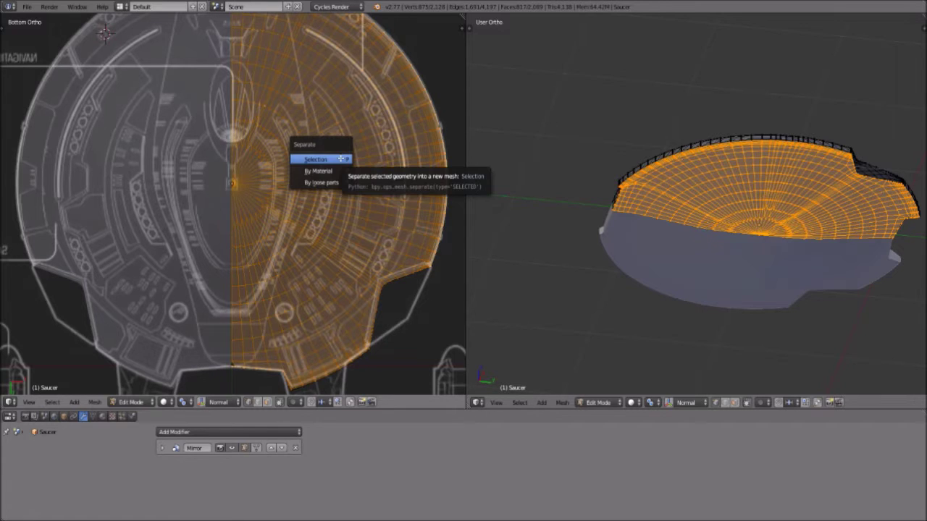
click(341, 158)
Step: Switch to Object Mode, select the separated underside and try to move it away from the upper saucer
click(142, 402)
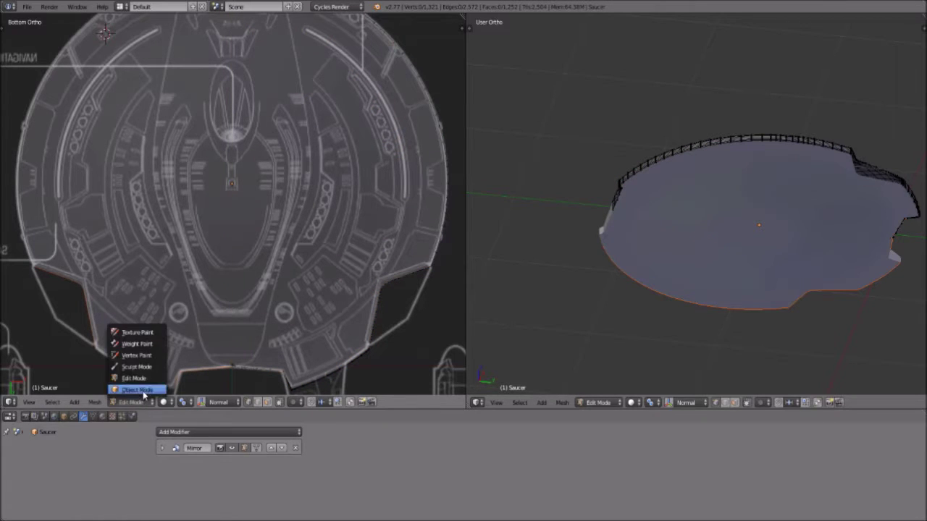
click(137, 391)
middle_drag(701, 209, 713, 218)
right_click(700, 215)
key(r)
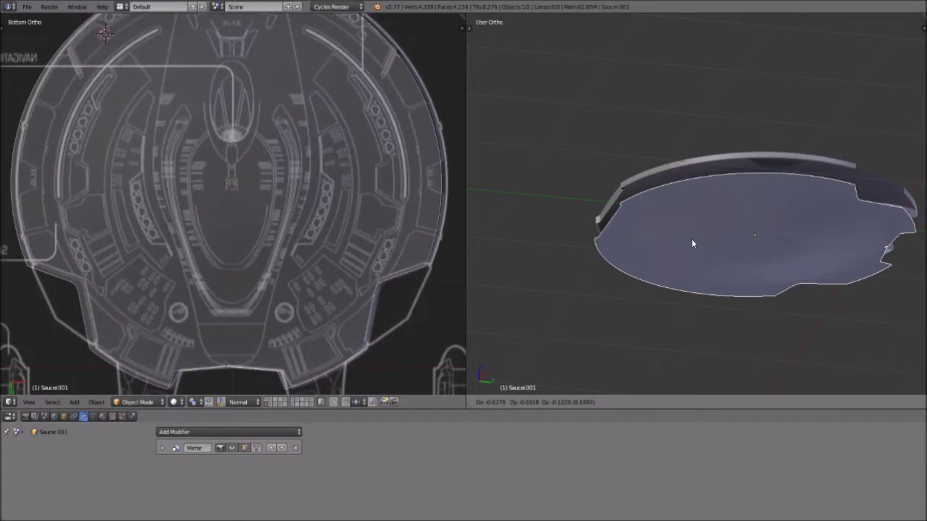
key(Escape)
Step: Select the upper saucer object and enter Edit Mode on it
middle_drag(700, 169, 705, 227)
right_click(710, 173)
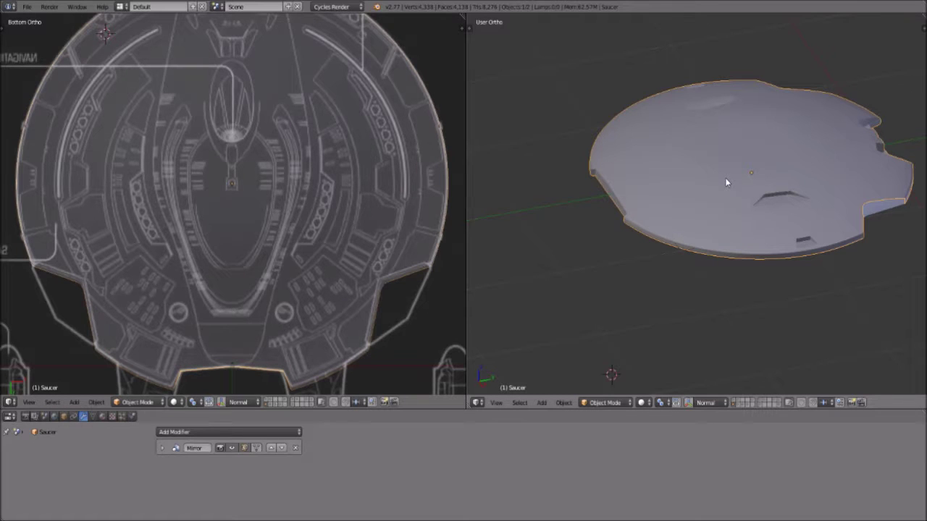
middle_drag(726, 183, 829, 187)
scroll(838, 211, up, 5)
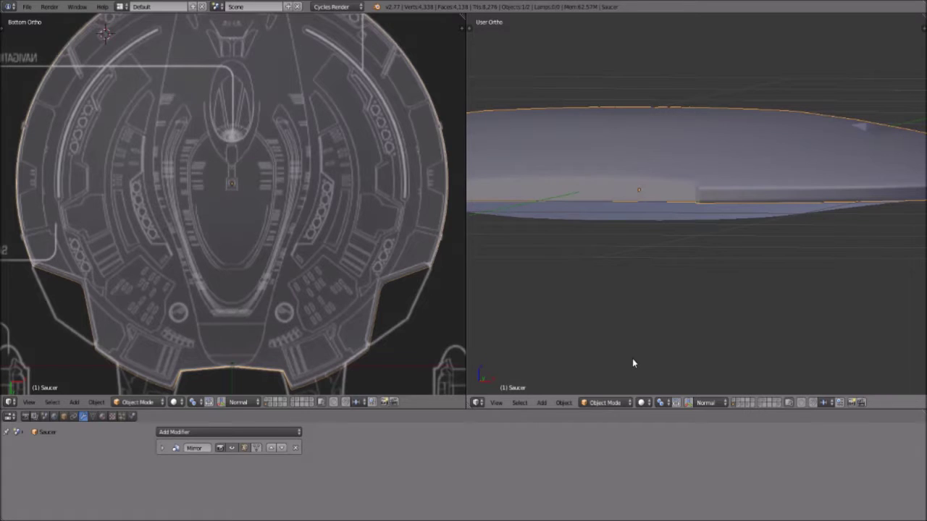
click(623, 402)
click(603, 403)
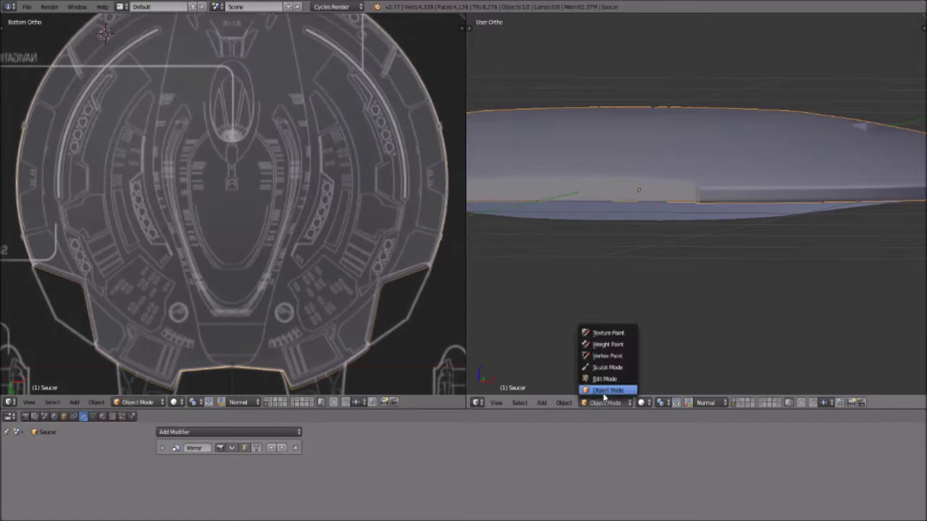
click(605, 379)
Step: In back view, move the stray vertex of the diamond-shaped gap at the mirror seam along X towards the centre line
middle_drag(718, 271, 882, 303)
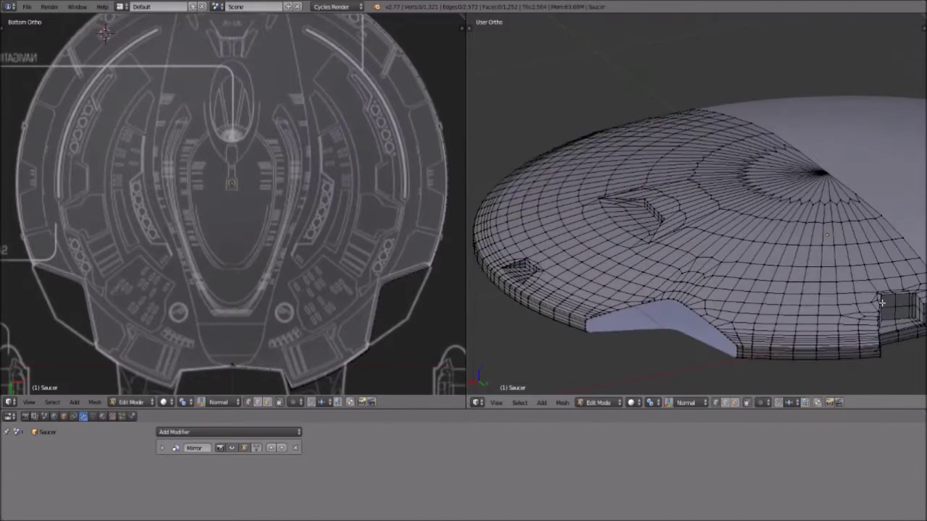
scroll(881, 304, up, 6)
scroll(680, 311, up, 2)
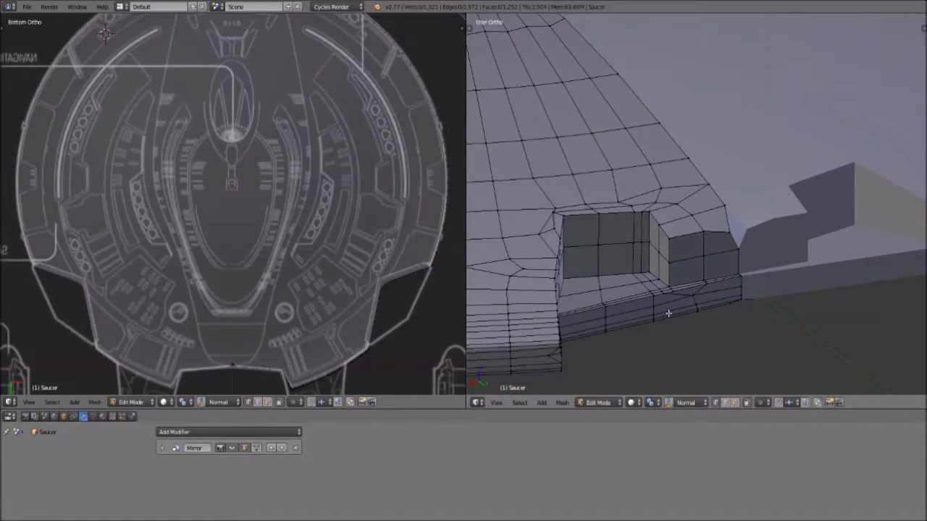
click(496, 402)
click(526, 323)
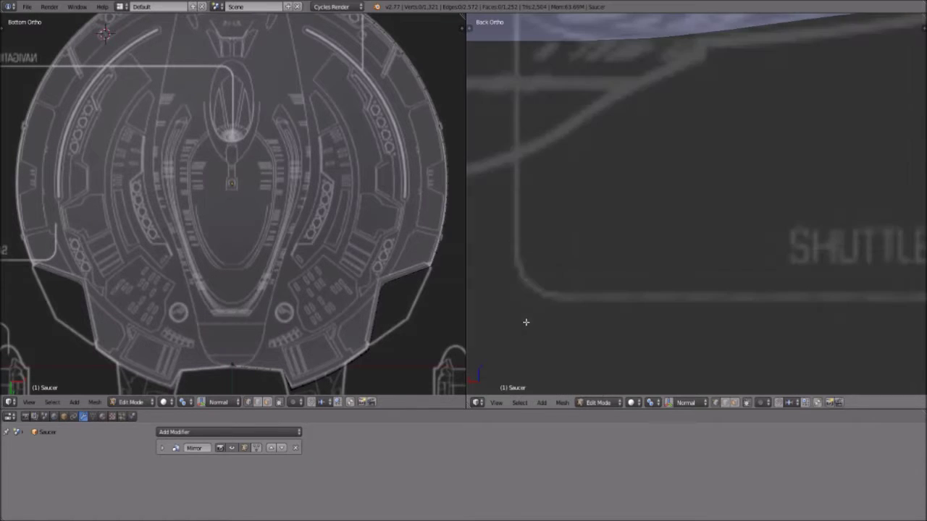
shift+middle_drag(714, 108, 792, 277)
scroll(792, 278, up, 3)
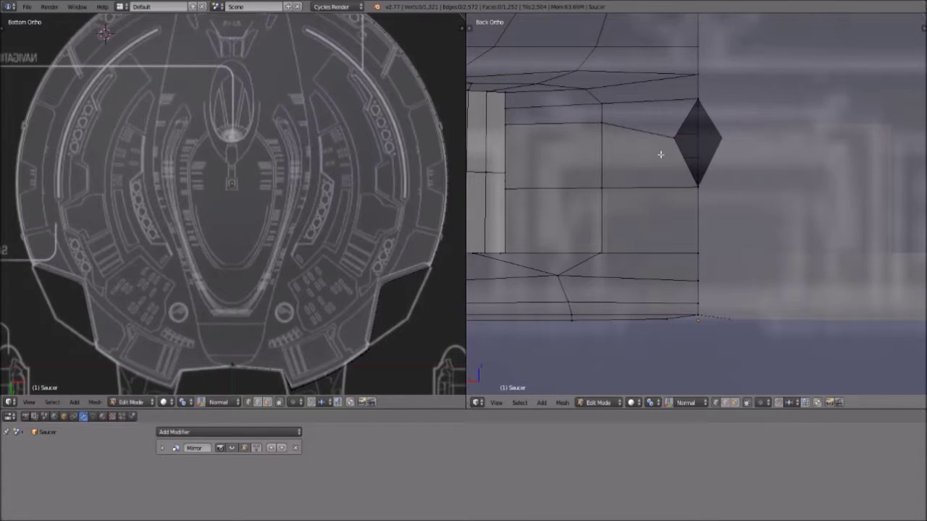
key(shift+v)
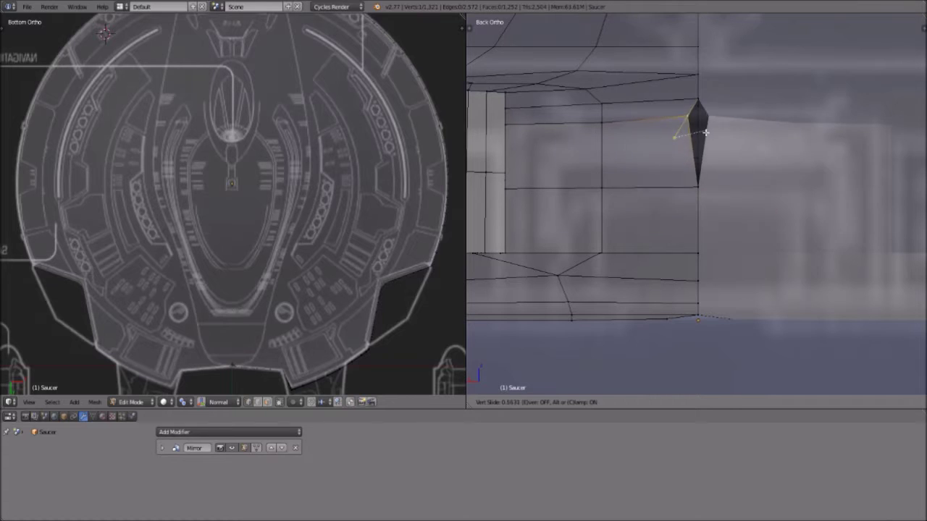
key(Escape)
key(g)
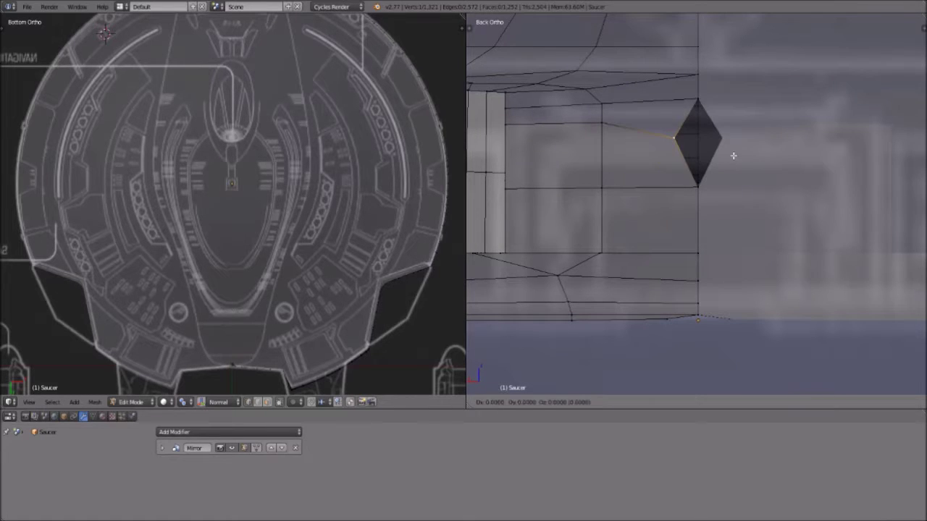
key(x)
key(Escape)
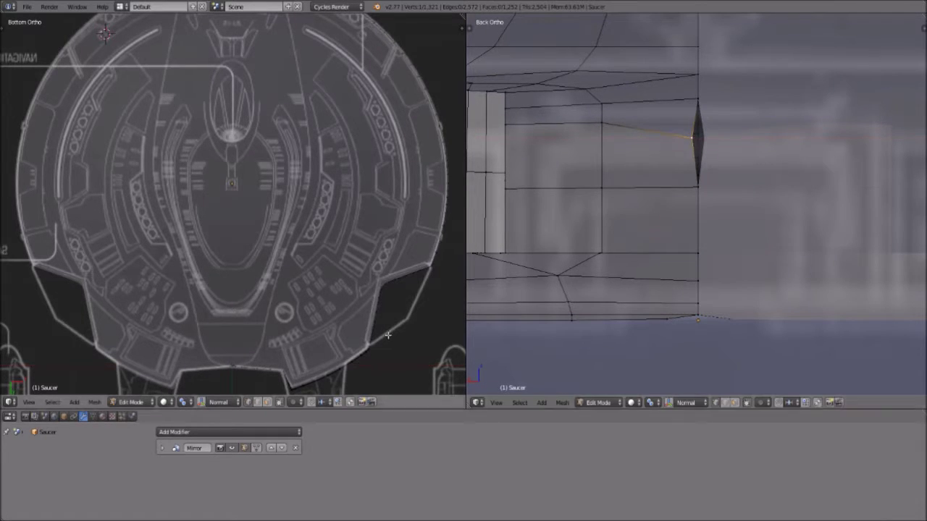
Step: Enable Clipping, with Merge kept on, in the saucer's Mirror modifier
click(161, 448)
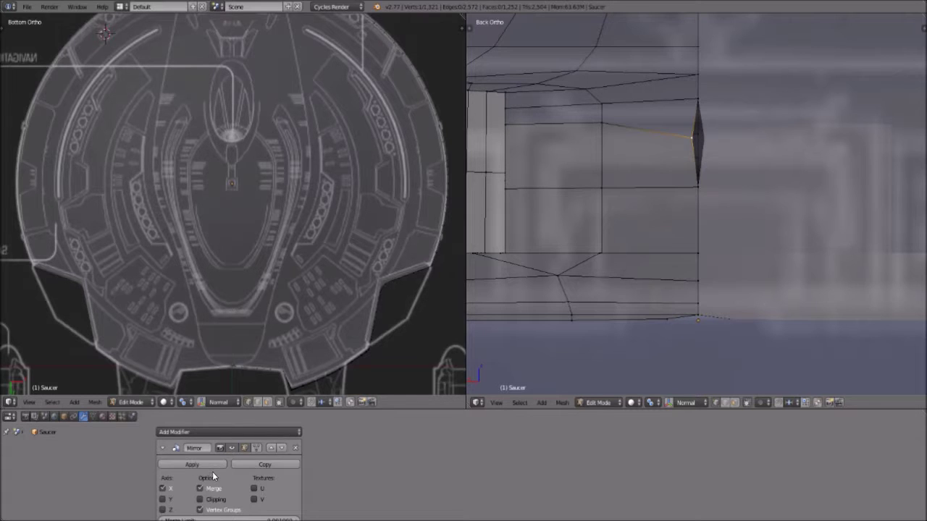
click(200, 490)
click(201, 500)
Step: Snap the stray vertex onto the mirror centre line and slide it slightly up the seam to close the gap
key(g)
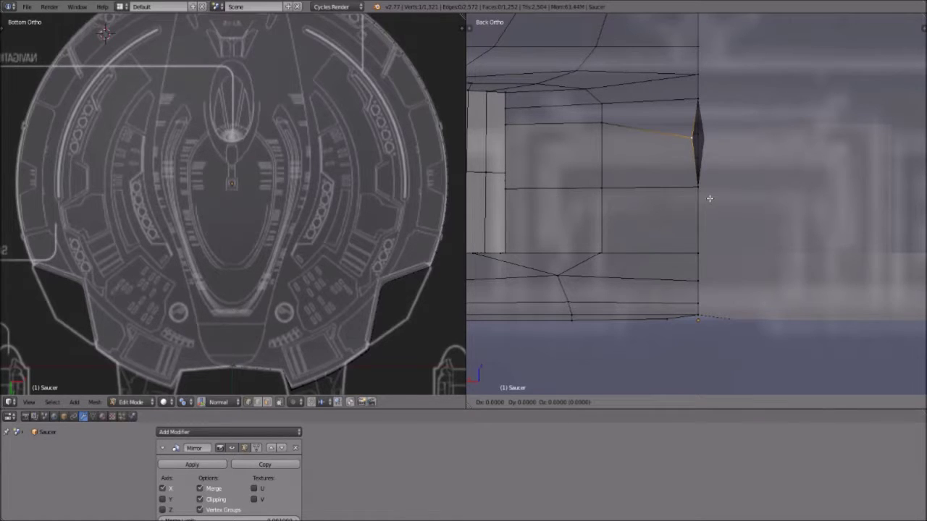
key(g)
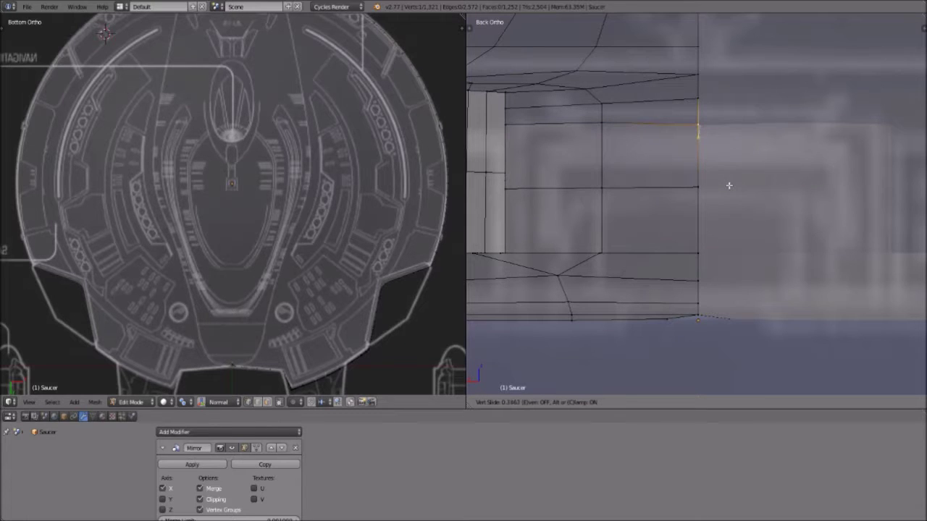
click(729, 185)
key(a)
scroll(728, 189, down, 5)
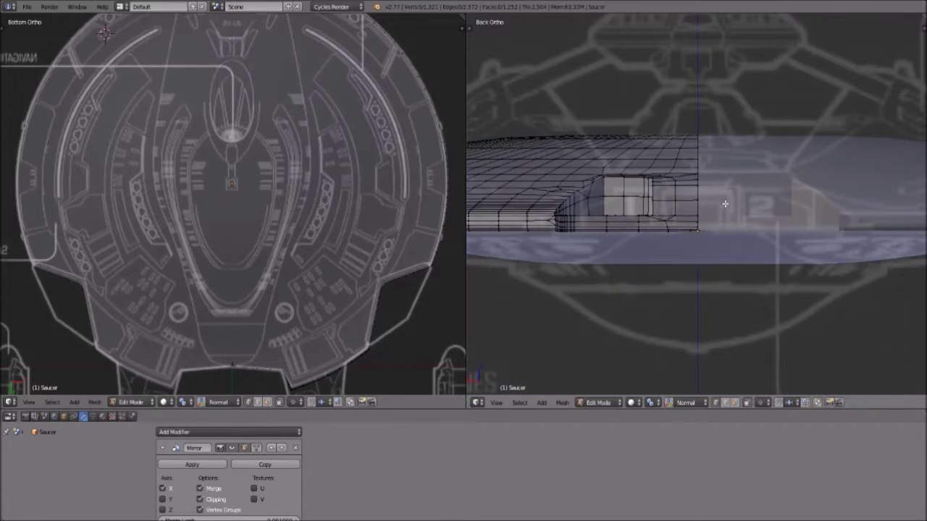
Step: Select the entire upper saucer mesh and examine its topology from the back and from above
key(a)
scroll(709, 226, down, 4)
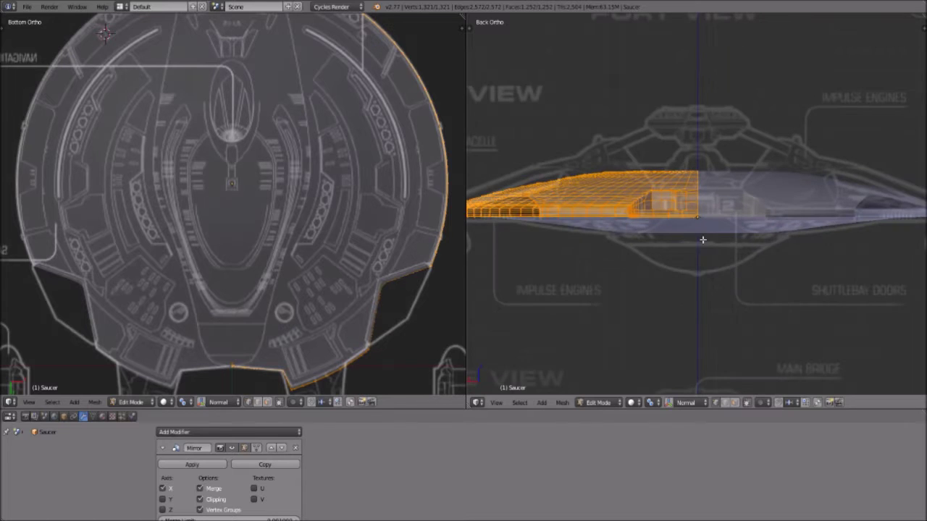
middle_drag(709, 229, 756, 302)
scroll(726, 291, up, 5)
scroll(733, 292, down, 8)
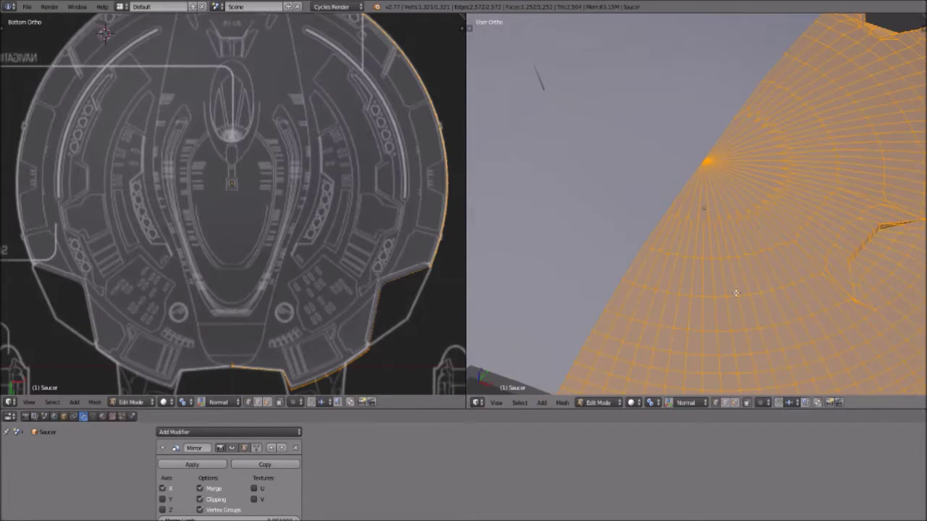
scroll(737, 293, up, 5)
scroll(739, 292, down, 8)
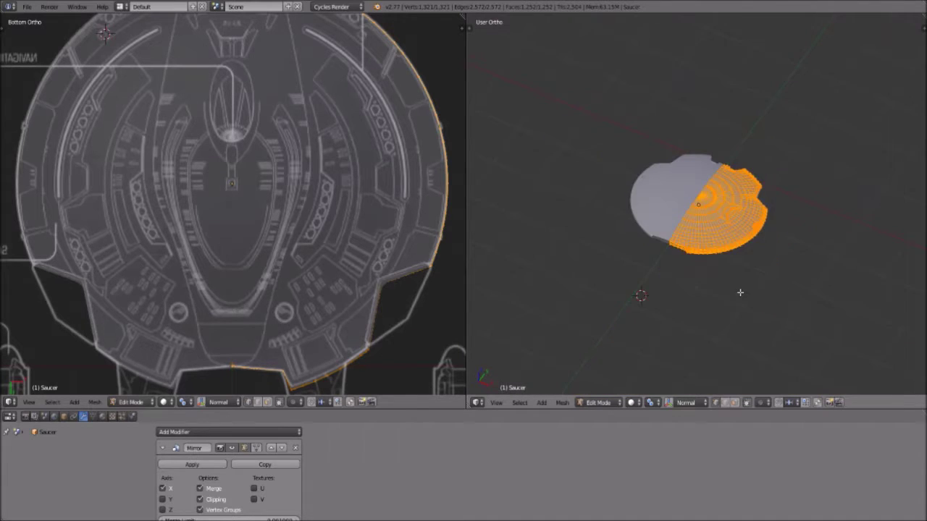
scroll(742, 291, up, 6)
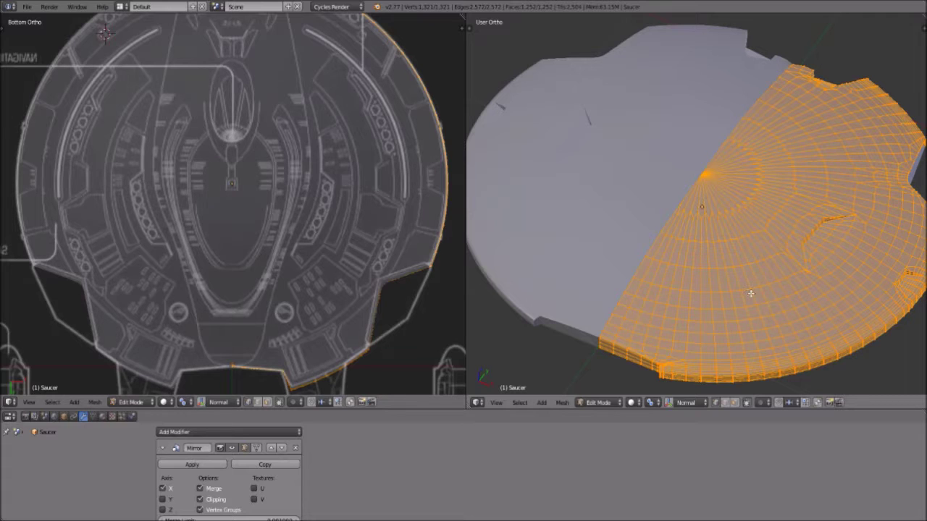
middle_drag(805, 286, 775, 270)
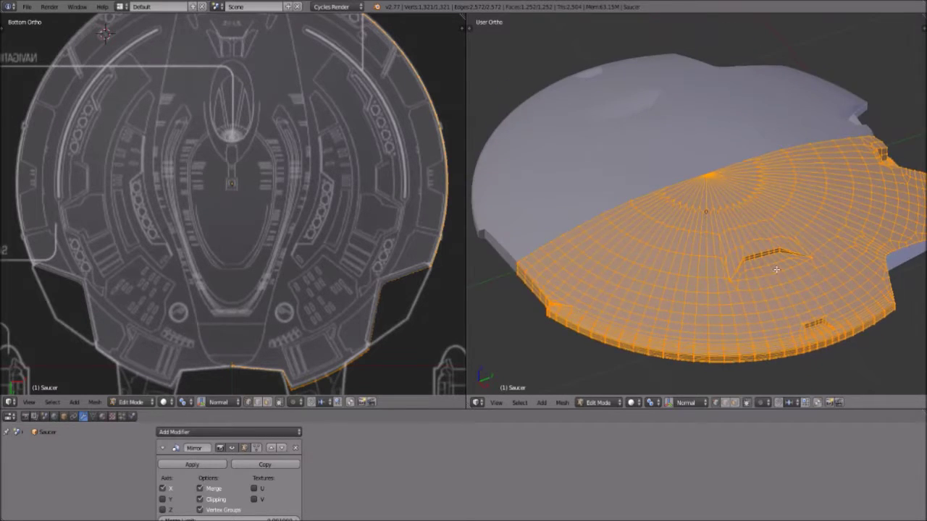
scroll(776, 272, up, 2)
middle_drag(686, 249, 699, 257)
scroll(691, 253, up, 5)
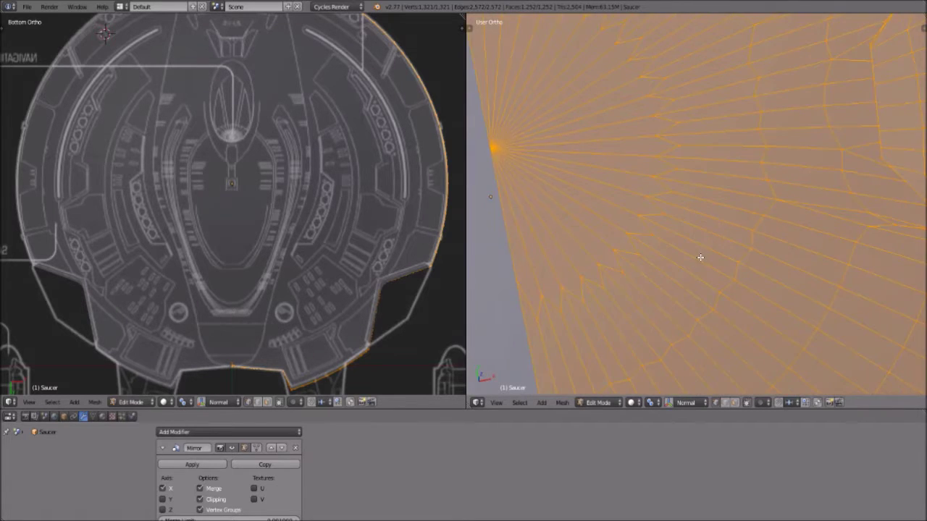
scroll(704, 253, down, 3)
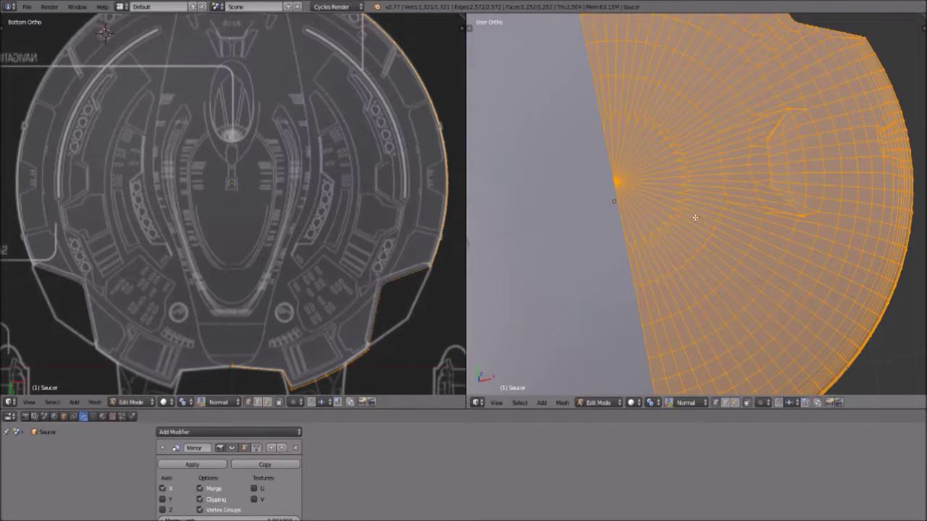
scroll(694, 216, up, 2)
right_click(686, 191)
right_click(550, 276)
ctrl+right_click(679, 152)
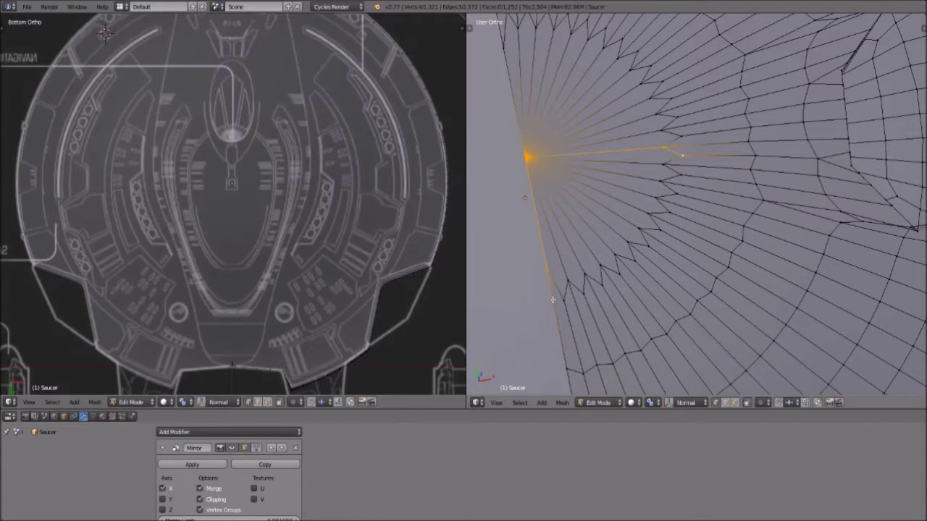
key(a)
Step: Select the zigzag ring of vertices around the saucer's centre, from one end of the mirror seam to the other
right_click(661, 219)
shift+right_click(552, 265)
ctrl+right_click(635, 259)
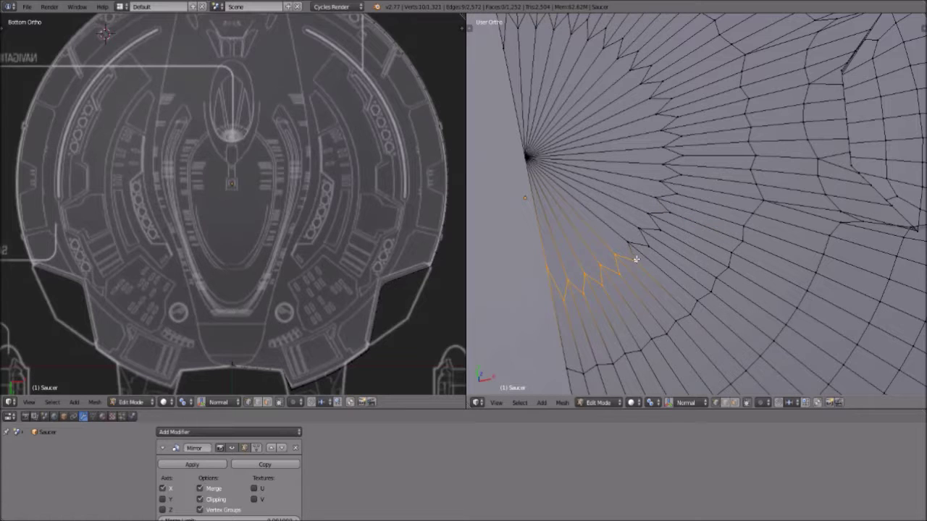
ctrl+right_click(677, 138)
shift+middle_drag(607, 60, 668, 130)
ctrl+right_click(563, 106)
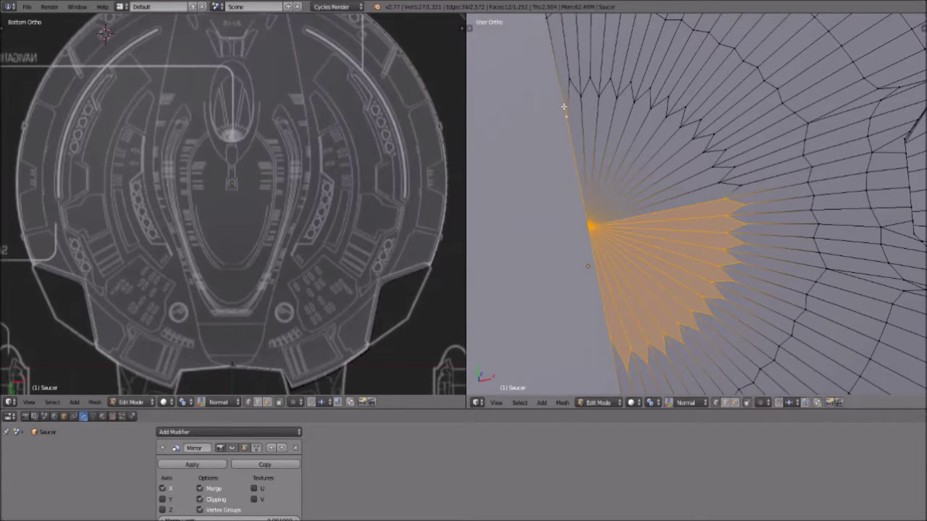
key(ctrl+z)
ctrl+right_click(706, 112)
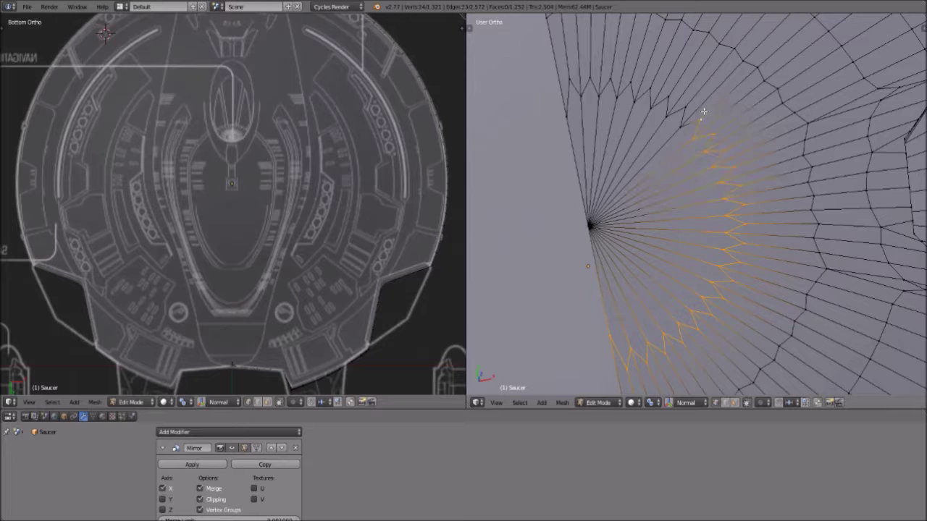
ctrl+right_click(570, 95)
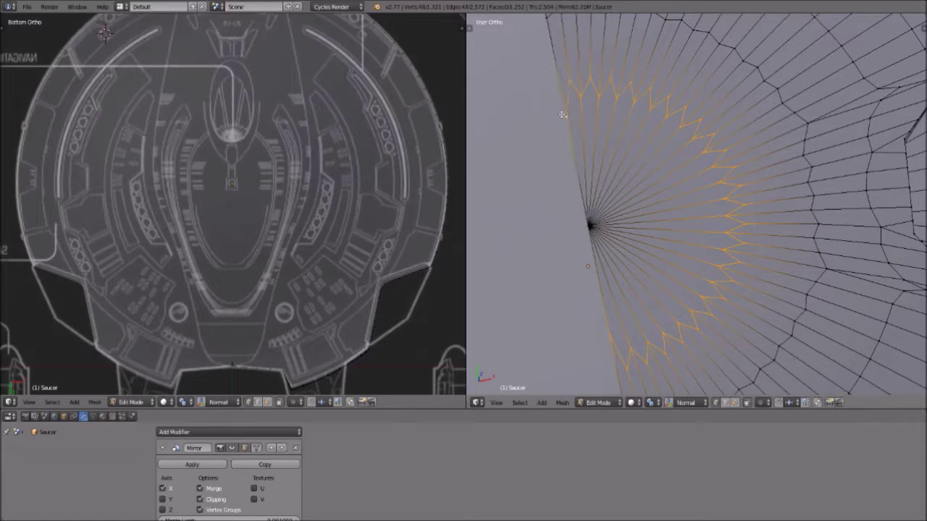
Step: Edge-slide the selected zigzag ring along the spokes around the saucer's centre, and clear the selection
key(g)
key(g)
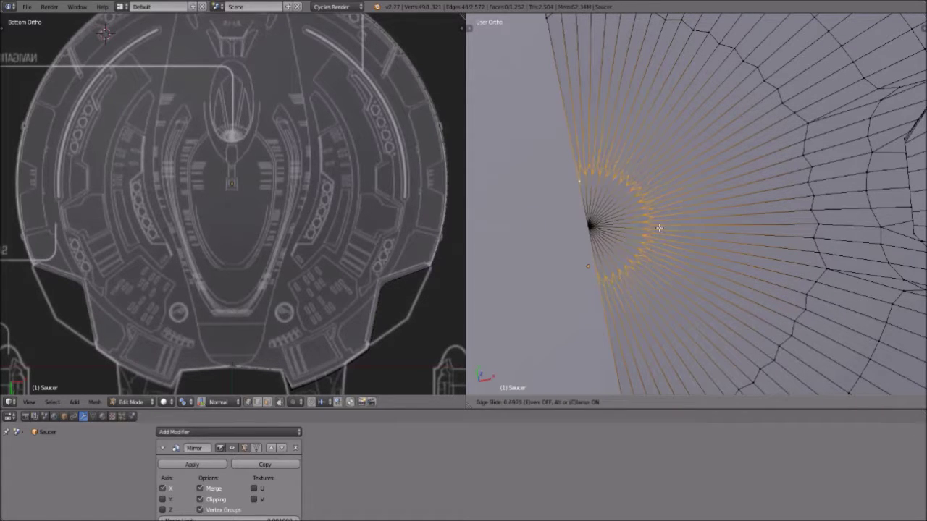
click(726, 219)
key(a)
scroll(730, 217, down, 4)
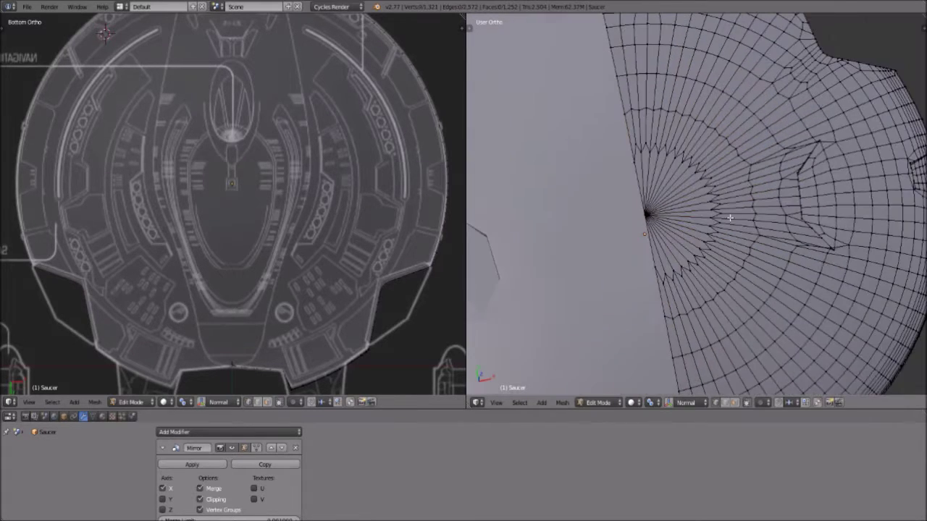
Step: Examine the upper saucer's topology around the notches, the surface recesses and the outer rim
scroll(728, 224, down, 5)
middle_drag(753, 286, 665, 223)
scroll(697, 239, up, 6)
click(665, 222)
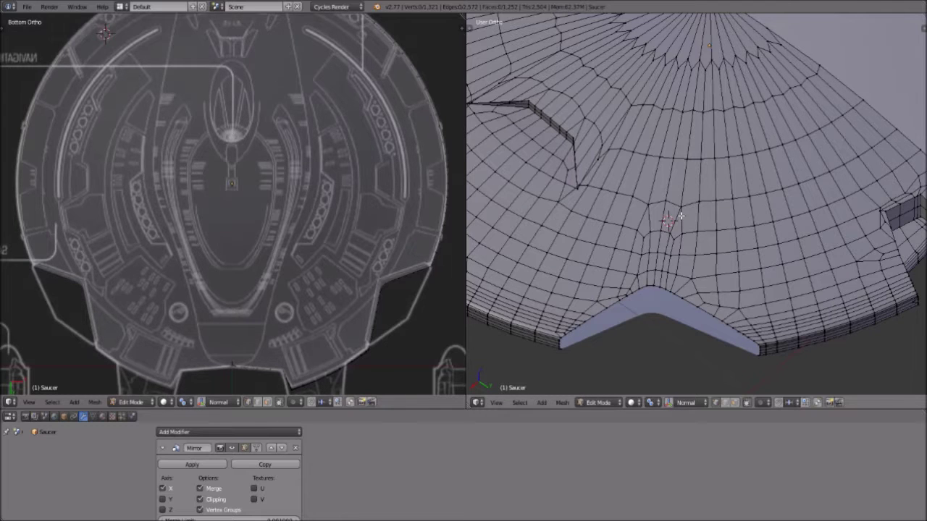
scroll(680, 217, down, 3)
middle_drag(691, 214, 783, 225)
middle_drag(700, 241, 788, 172)
scroll(781, 209, up, 4)
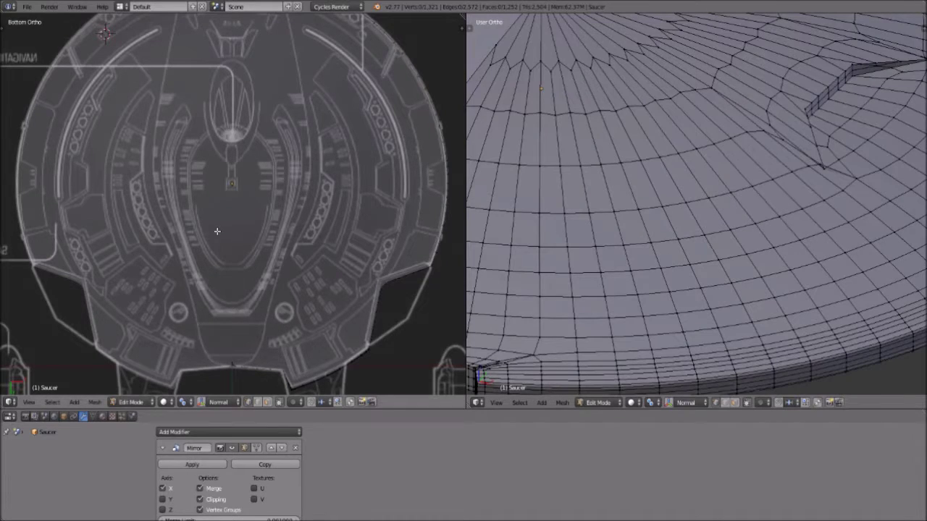
scroll(651, 265, down, 5)
mouse_move(652, 271)
middle_down()
mouse_move(654, 257)
mouse_move(622, 213)
mouse_move(758, 271)
mouse_move(662, 270)
middle_up()
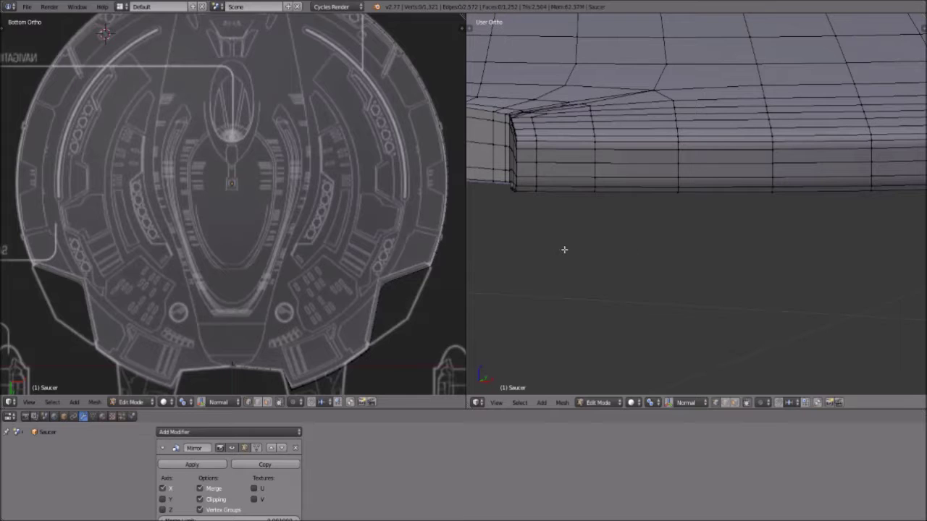
scroll(568, 251, down, 8)
scroll(716, 222, up, 10)
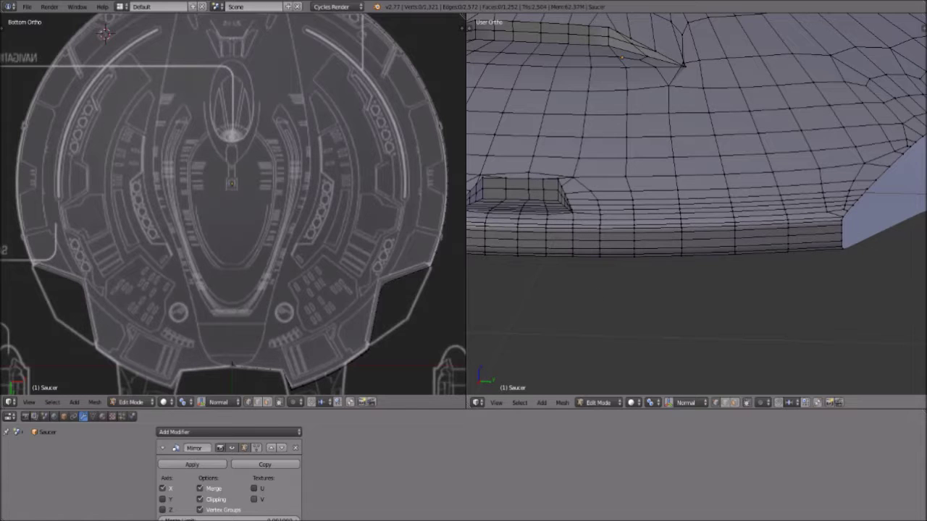
scroll(635, 165, up, 5)
scroll(675, 201, down, 6)
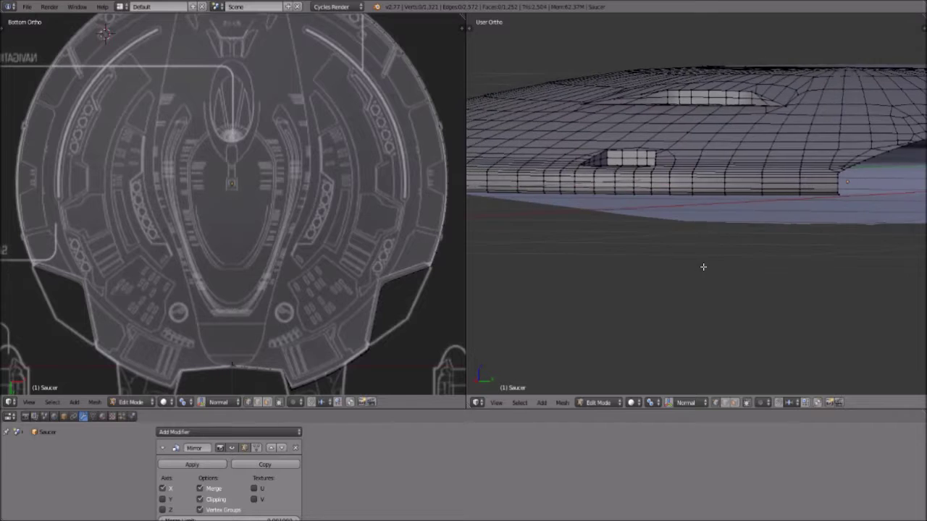
scroll(746, 280, up, 2)
Step: Select the horizontal band of faces running around the middle of the saucer's outer rim, working in face selection
click(737, 403)
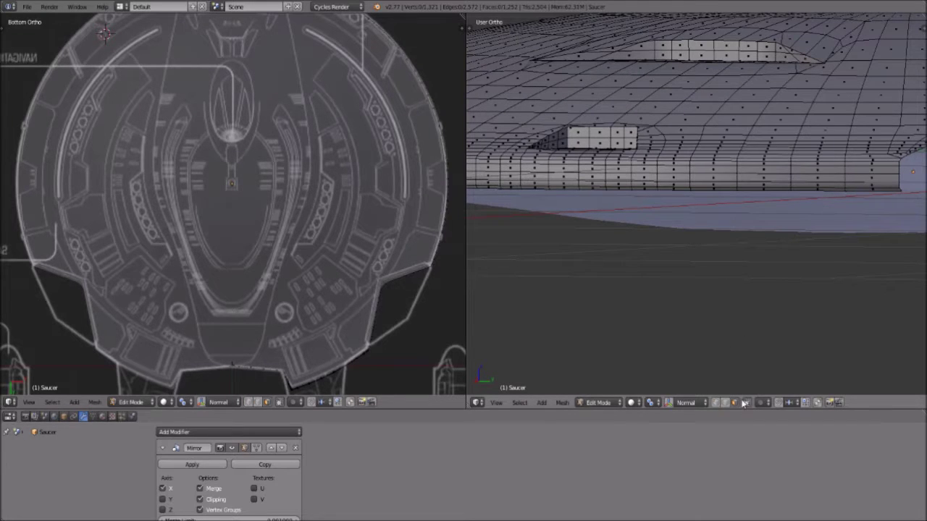
right_click(874, 179)
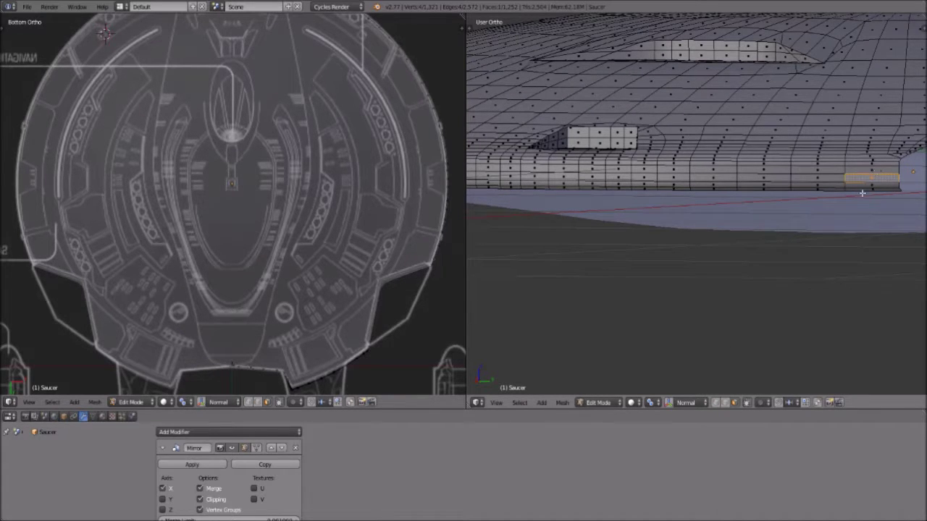
scroll(863, 194, up, 1)
shift+right_click(704, 161)
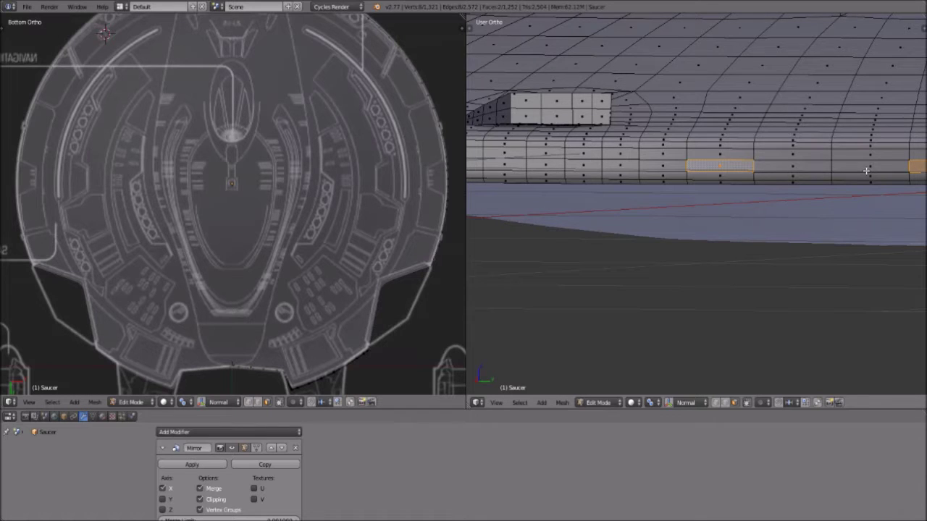
middle_drag(867, 171, 871, 162)
shift+right_click(725, 177)
ctrl+right_click(674, 179)
middle_drag(615, 197, 726, 190)
alt+right_click(699, 180)
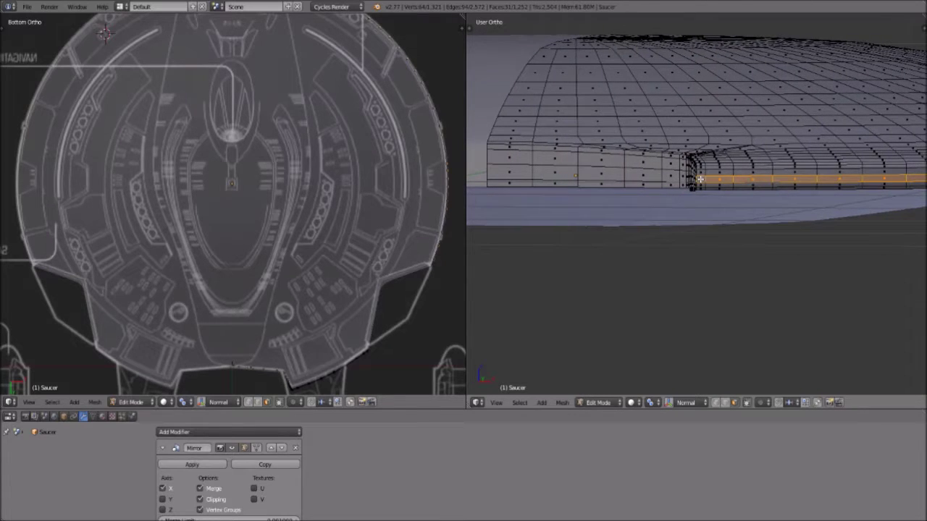
middle_drag(701, 217, 639, 187)
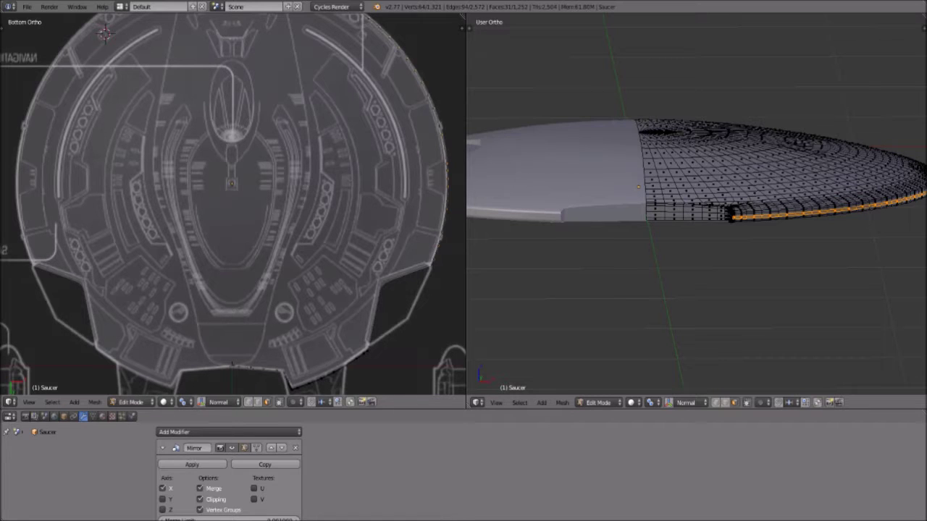
scroll(715, 250, up, 6)
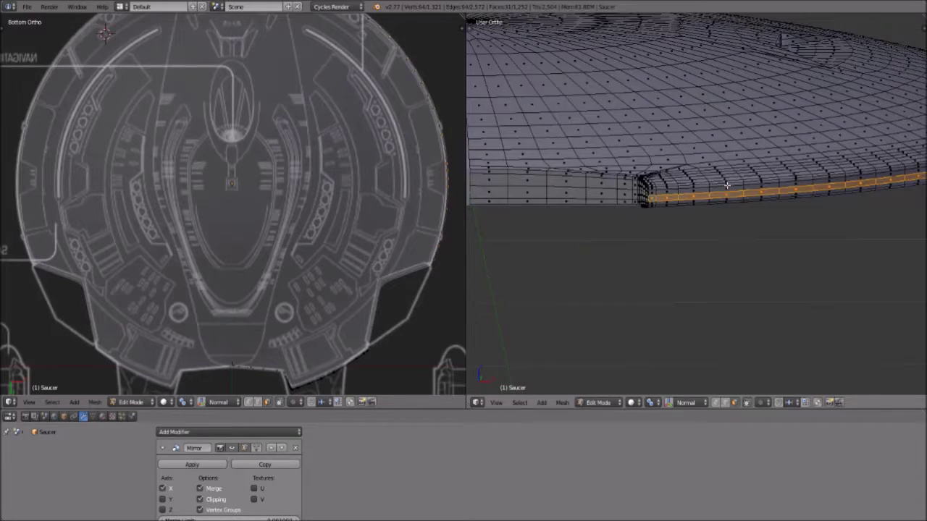
scroll(625, 224, up, 4)
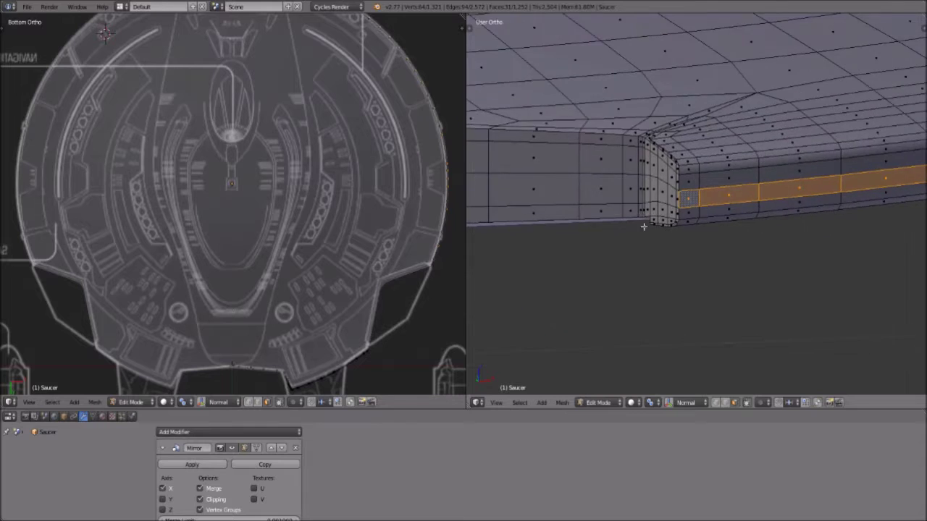
shift+middle_drag(233, 105, 246, 144)
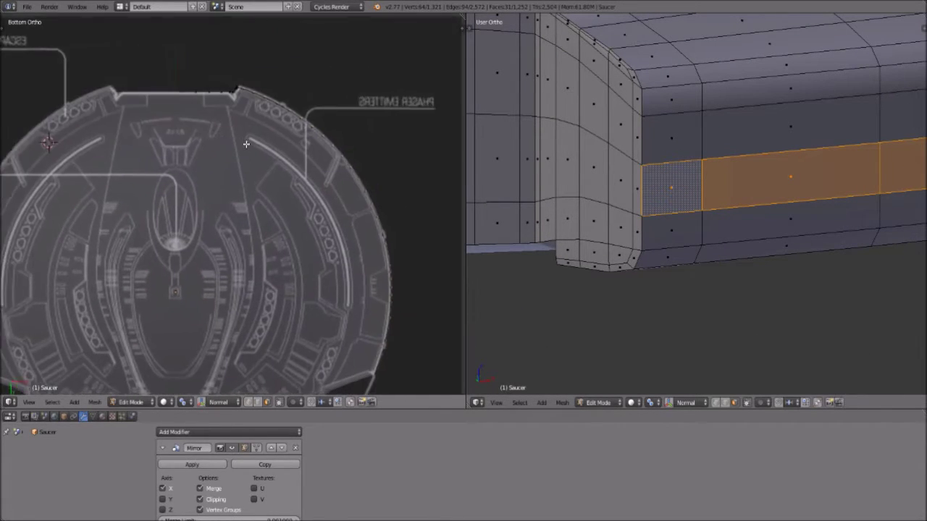
scroll(314, 197, up, 3)
key(e)
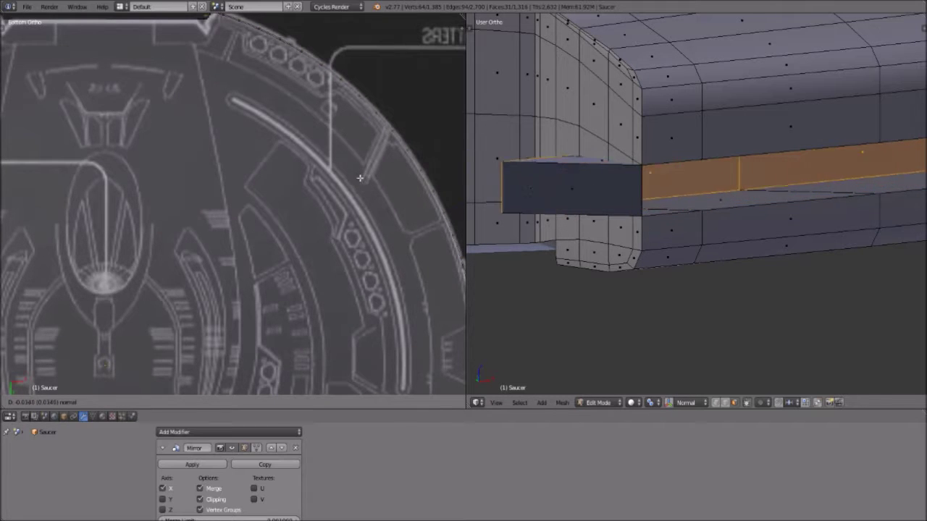
right_click(350, 190)
key(ctrl+z)
scroll(308, 181, down, 1)
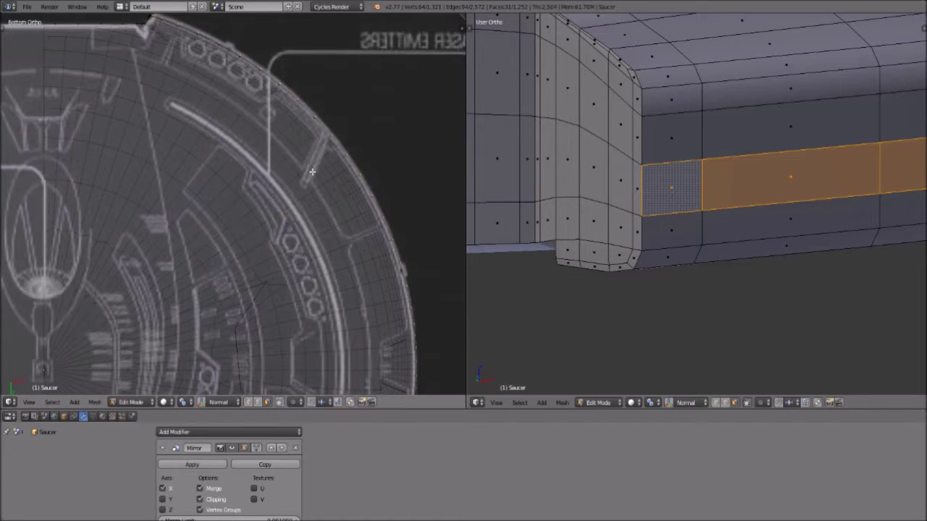
Step: Extrude the selected rim band inward by about 0.0065 along its normal to form a shallow groove
key(e)
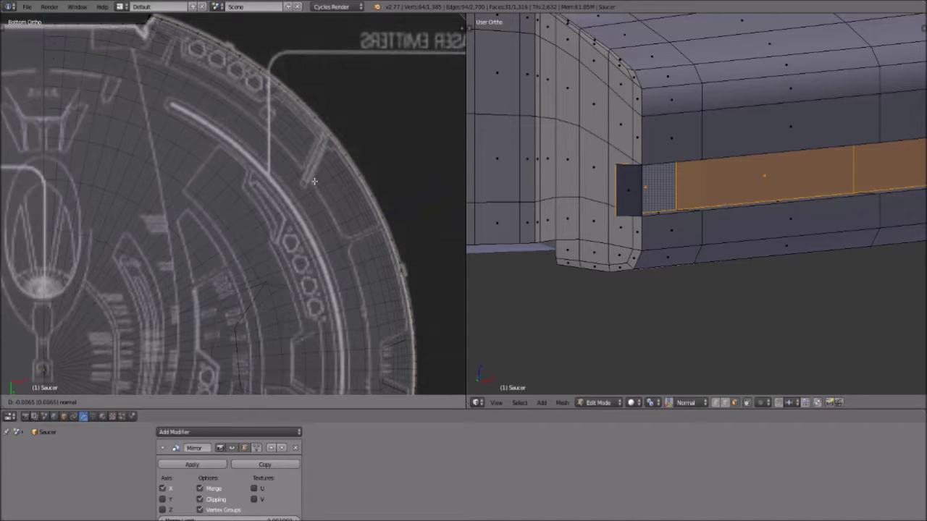
click(314, 181)
scroll(314, 181, up, 2)
scroll(643, 227, up, 3)
scroll(643, 227, down, 1)
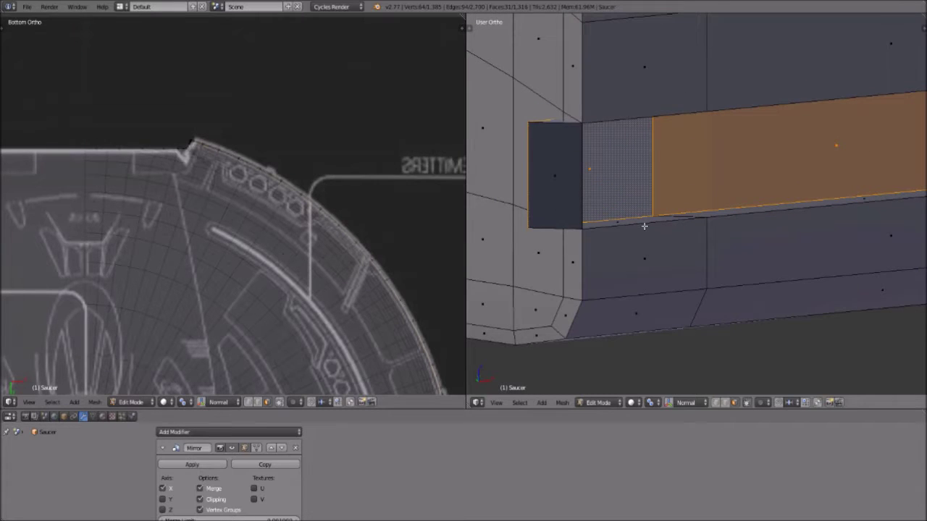
Step: Merge the two protruding corner vertices at the groove's end into the adjacent notch-wall vertices, using At Last for the upper corner
click(723, 404)
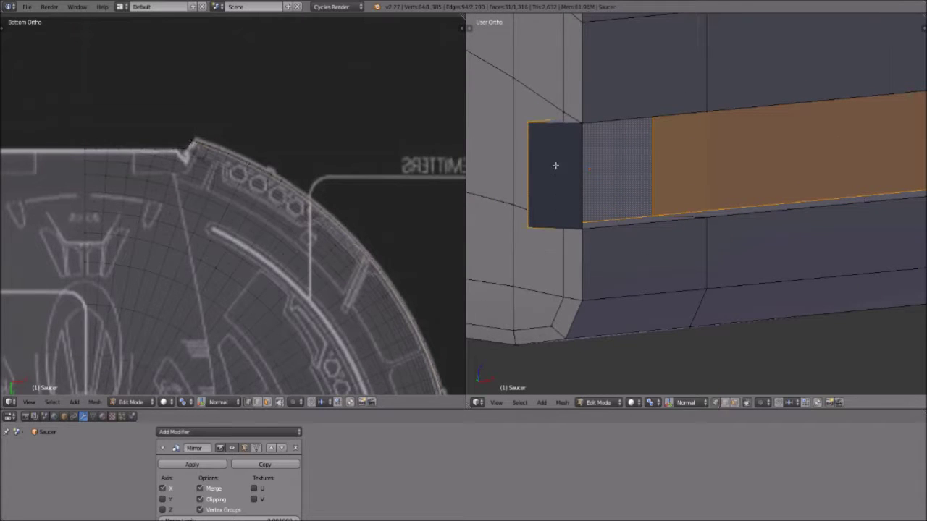
right_click(533, 131)
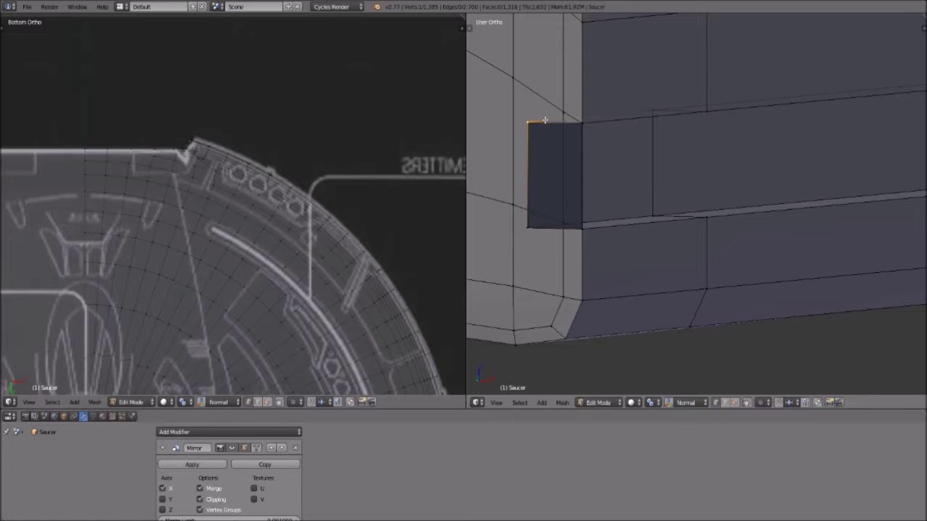
shift+right_click(564, 106)
key(alt+m)
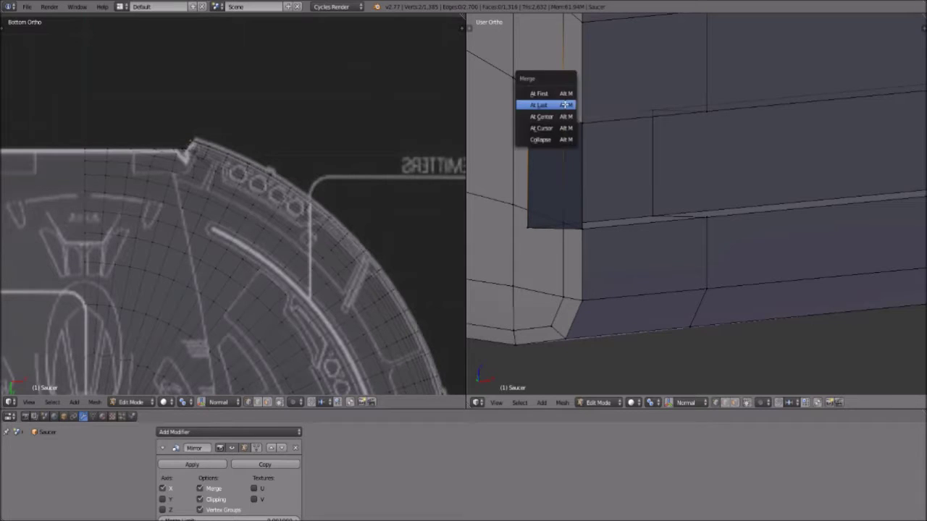
click(565, 106)
right_click(529, 222)
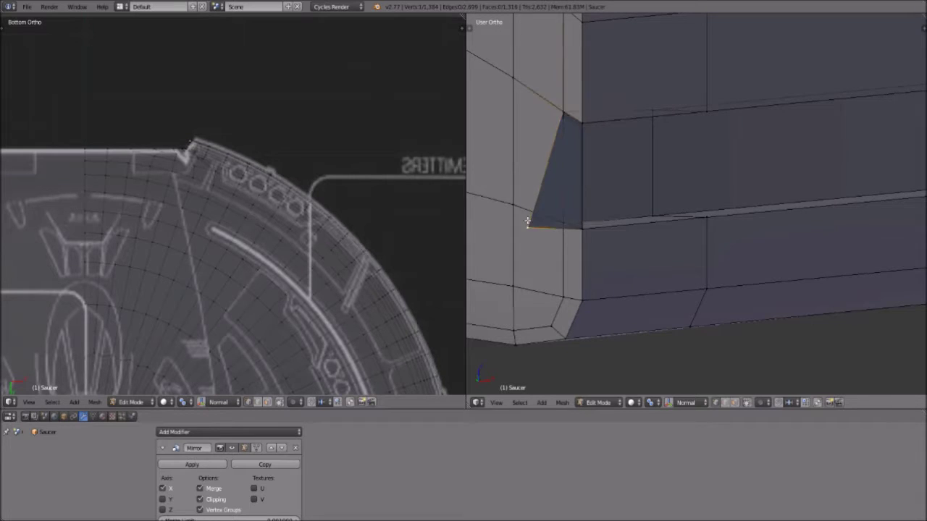
key(alt+m)
click(564, 214)
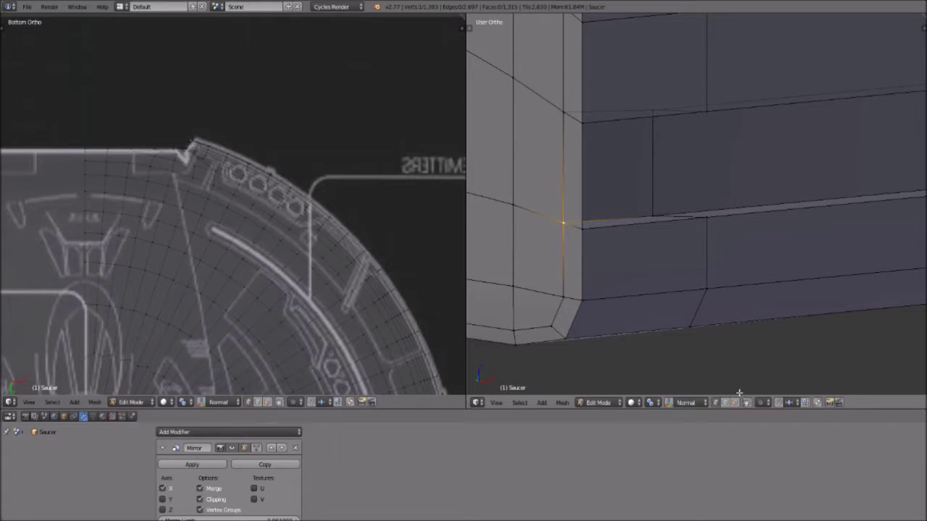
Step: Delete only the narrow notch-wall face that closes off the end of the rim groove
click(734, 402)
right_click(571, 173)
key(x)
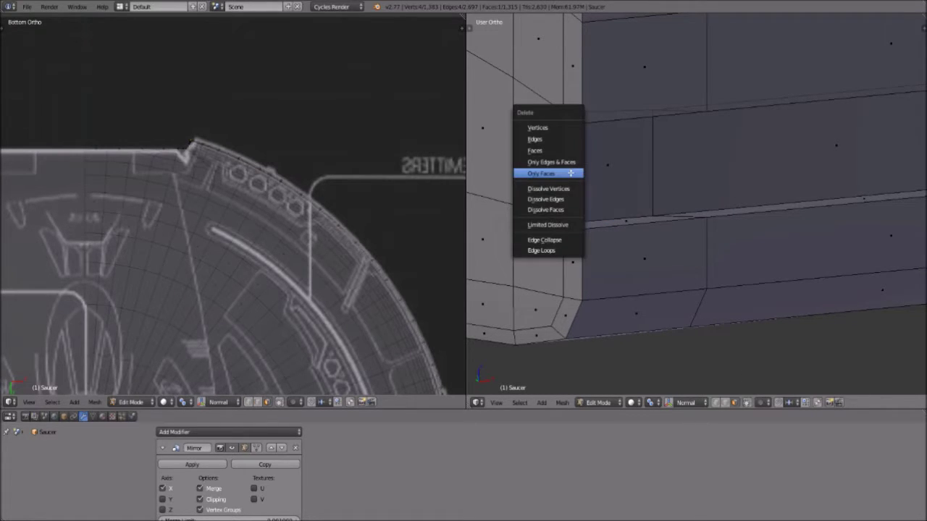
click(566, 174)
Step: Select the small face protruding from the rim groove's opposite end, beside the large opening
middle_drag(593, 167, 646, 204)
scroll(661, 208, down, 6)
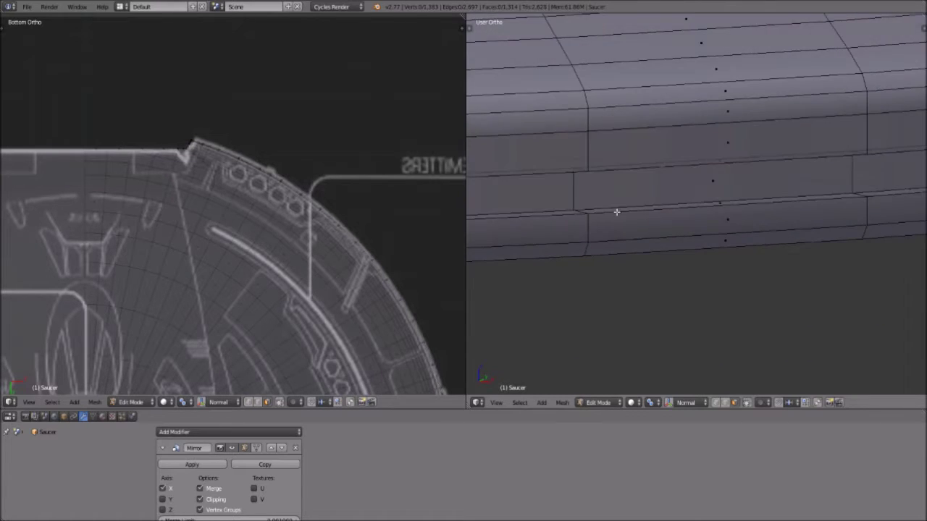
middle_drag(815, 219, 758, 249)
scroll(730, 209, up, 3)
scroll(758, 248, up, 5)
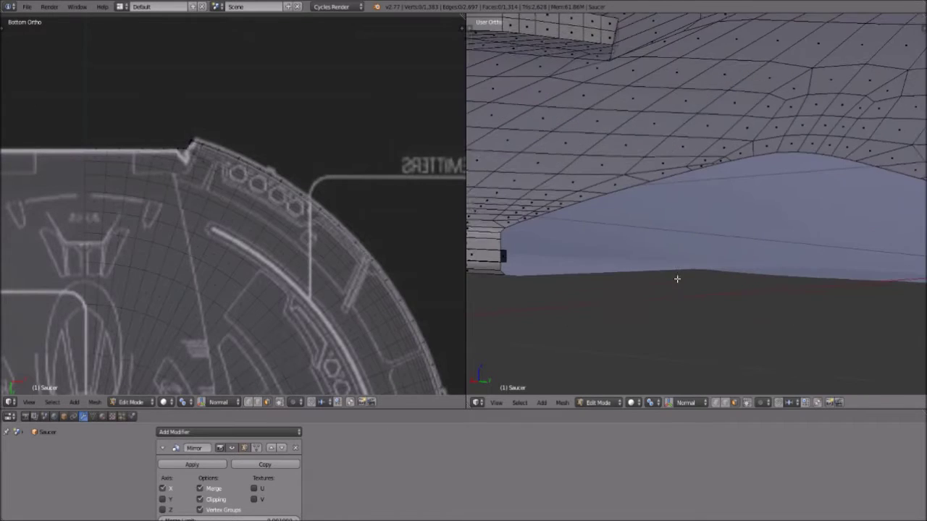
scroll(715, 290, down, 2)
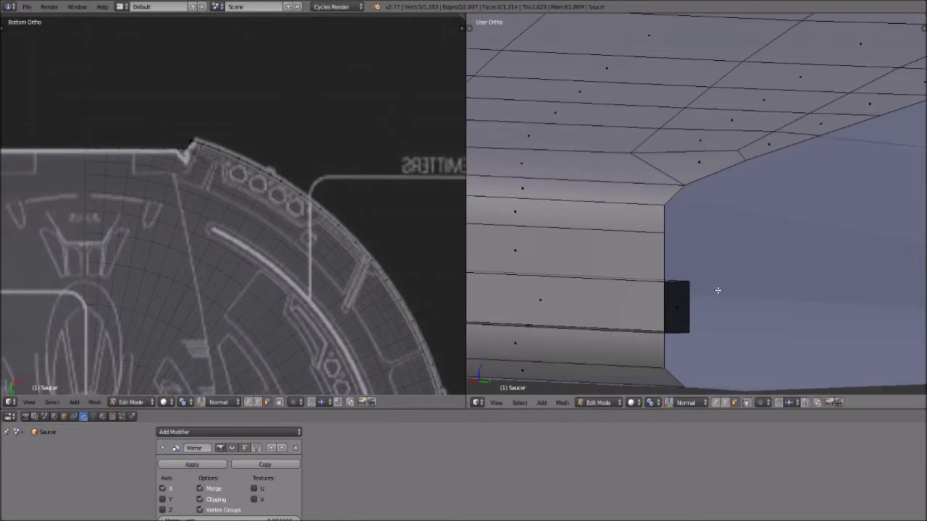
middle_drag(718, 290, 717, 263)
right_click(692, 268)
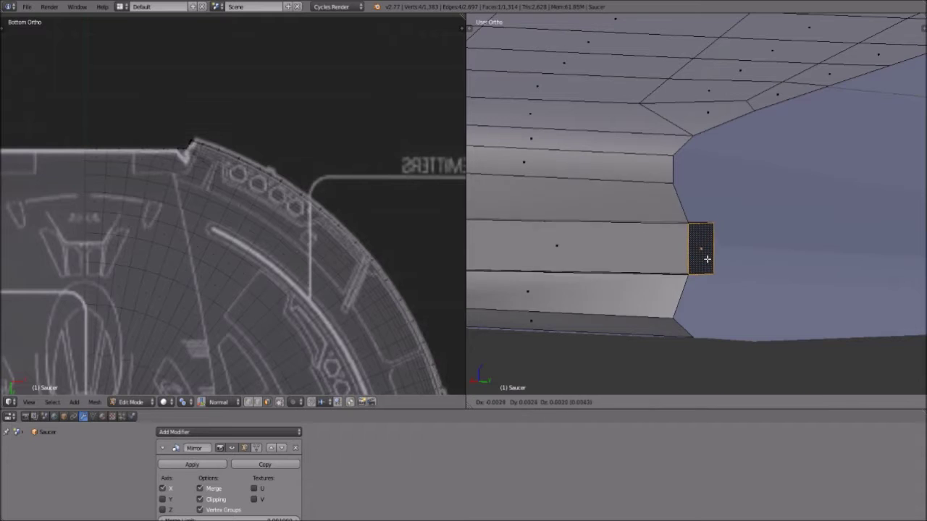
Step: Merge the stray vertices of the triangle fan on the rim's side face into the neighbouring vertex on the notch edge
scroll(674, 260, down, 6)
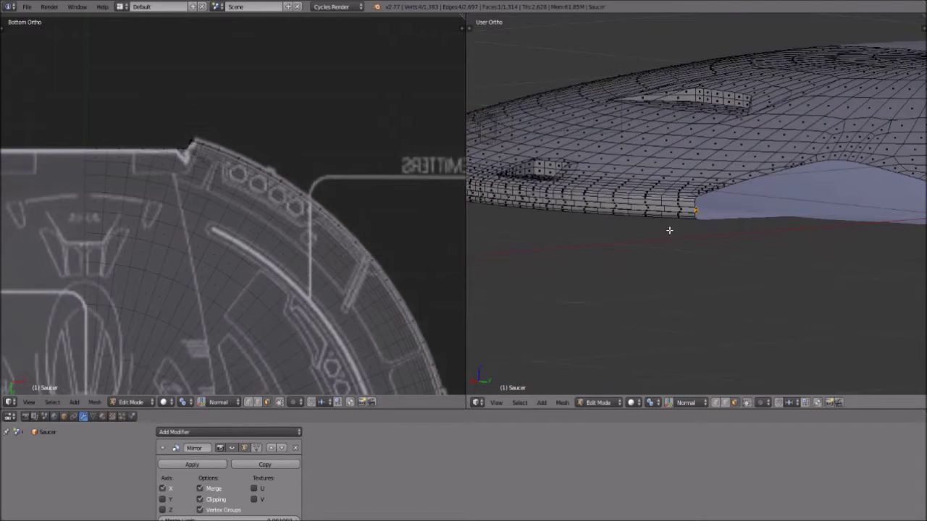
scroll(652, 246, up, 3)
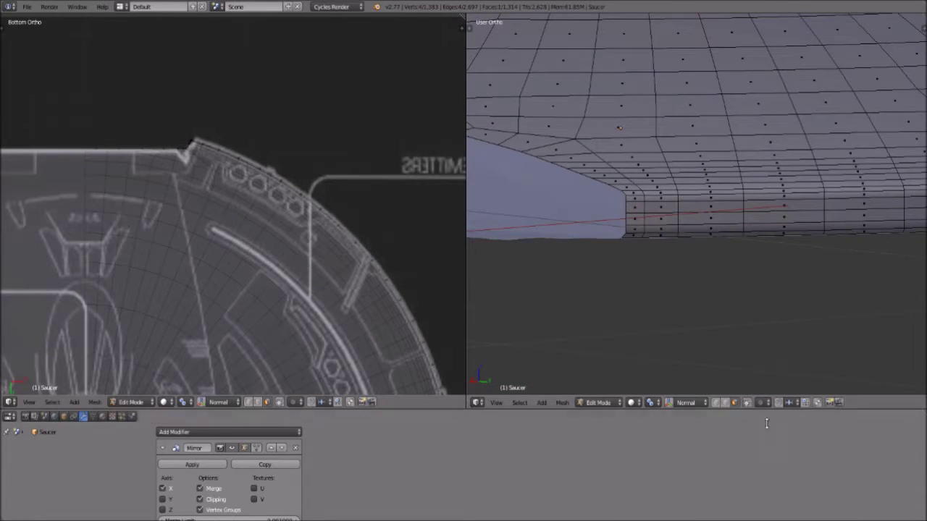
scroll(825, 265, down, 1)
scroll(770, 261, up, 6)
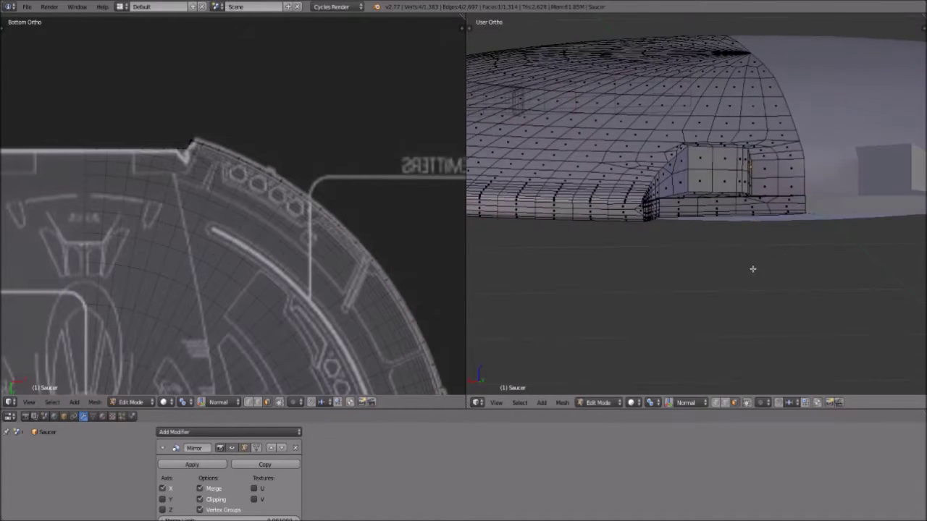
scroll(706, 282, up, 2)
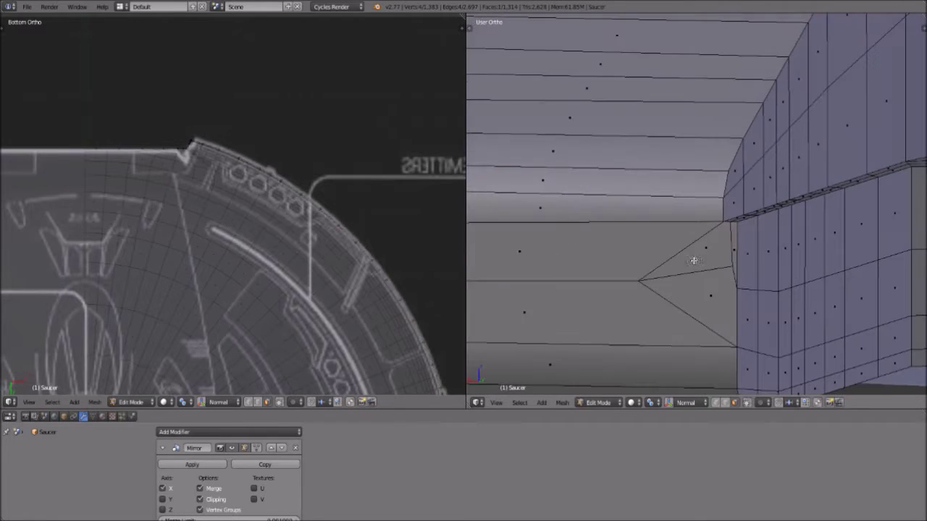
key(2)
right_click(649, 275)
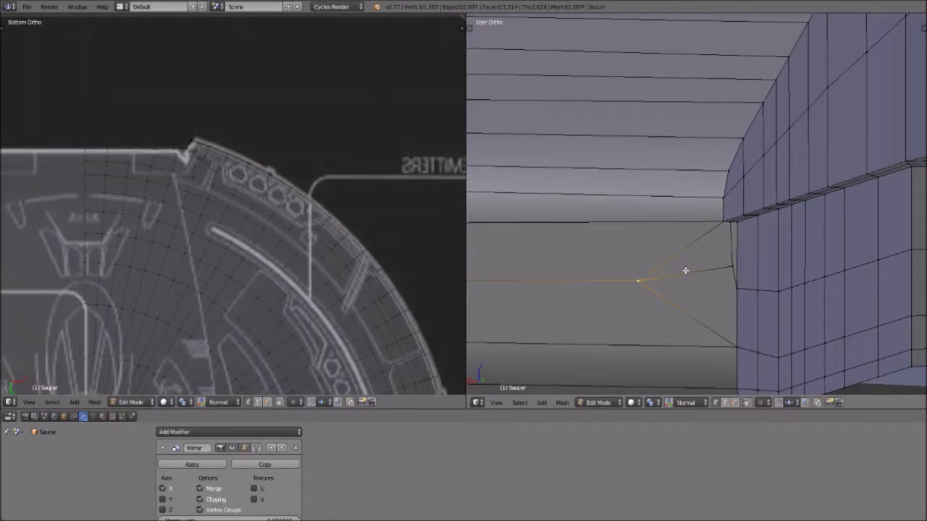
shift+right_click(733, 289)
key(alt+m)
click(735, 289)
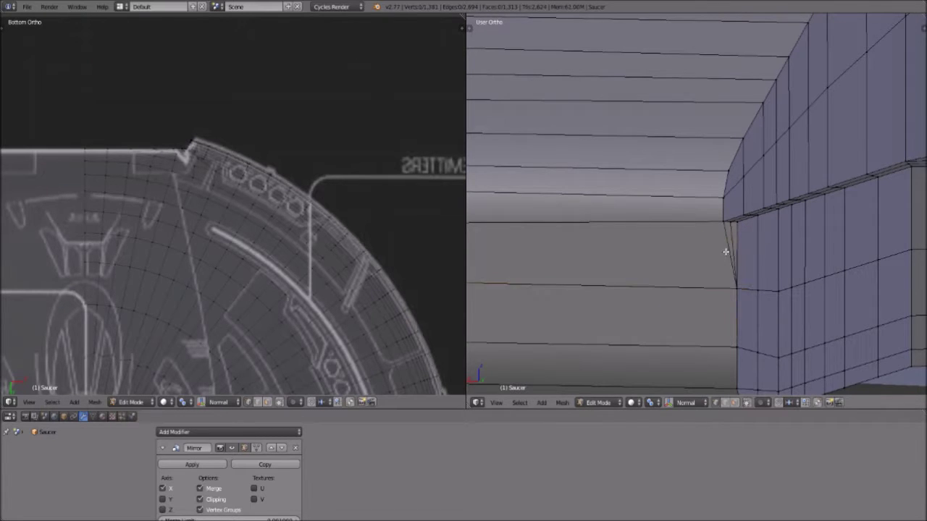
scroll(726, 251, down, 3)
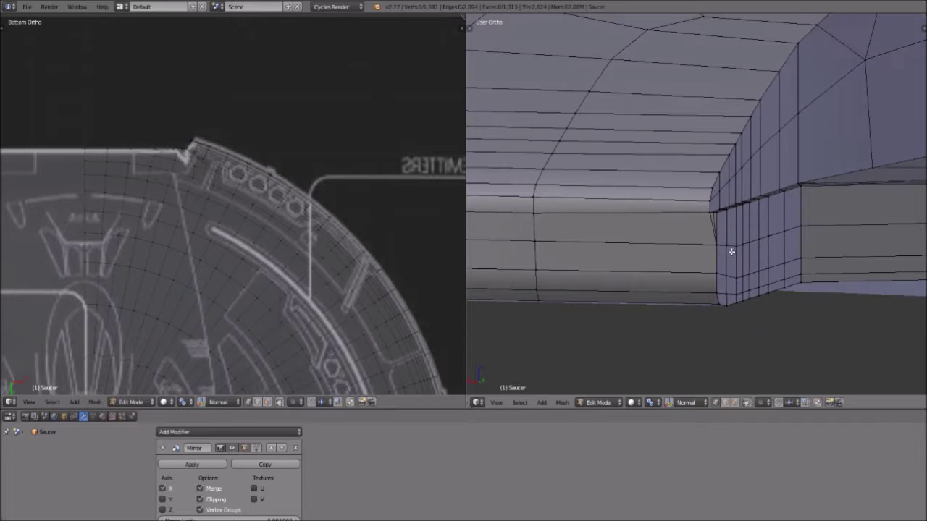
shift+middle_drag(818, 212, 690, 220)
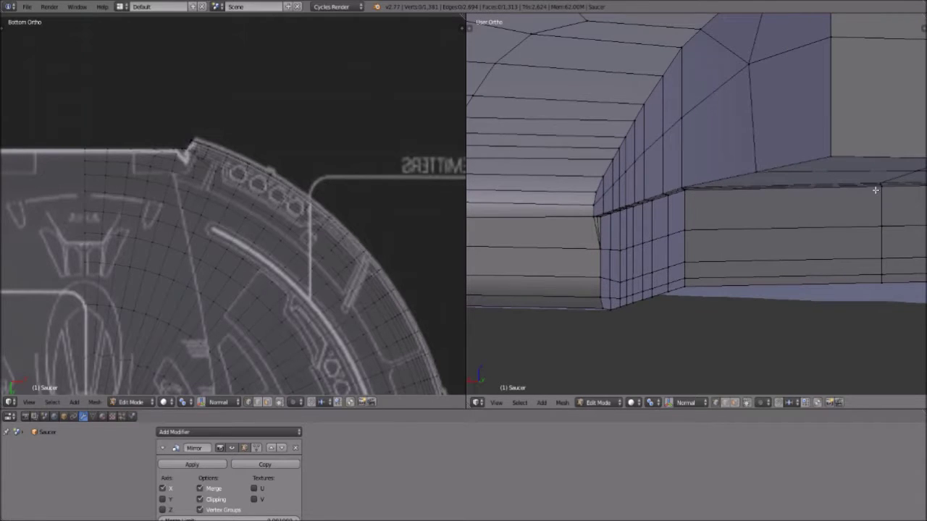
Step: Select the long face loop along the rim's side, running between the front notch and the large rear opening
scroll(583, 244, up, 3)
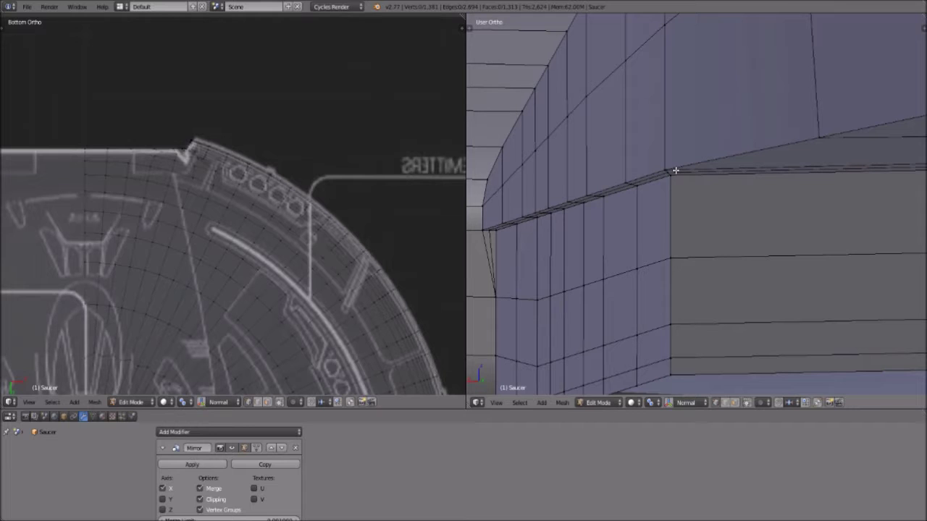
scroll(580, 221, down, 3)
middle_drag(574, 257, 692, 328)
click(733, 402)
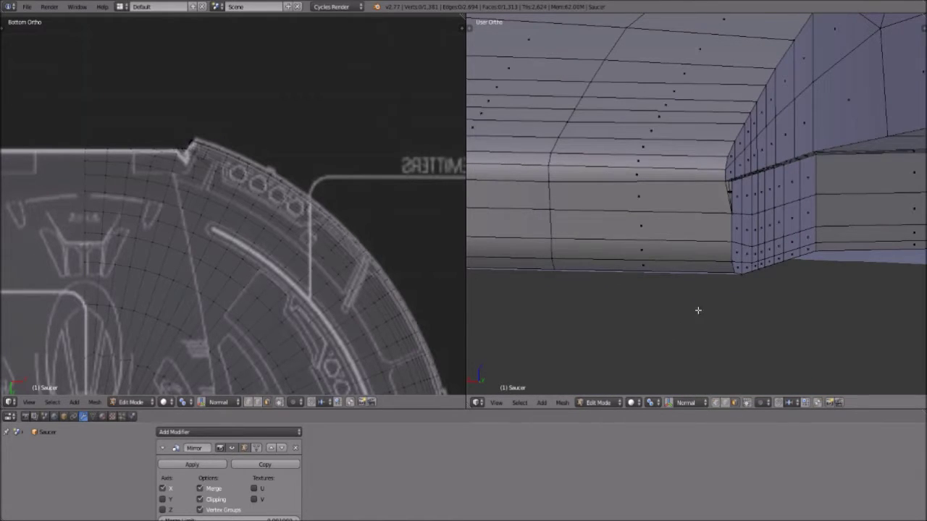
right_click(652, 232)
key(KP_Decimal)
middle_drag(604, 296, 579, 300)
alt+right_click(551, 238)
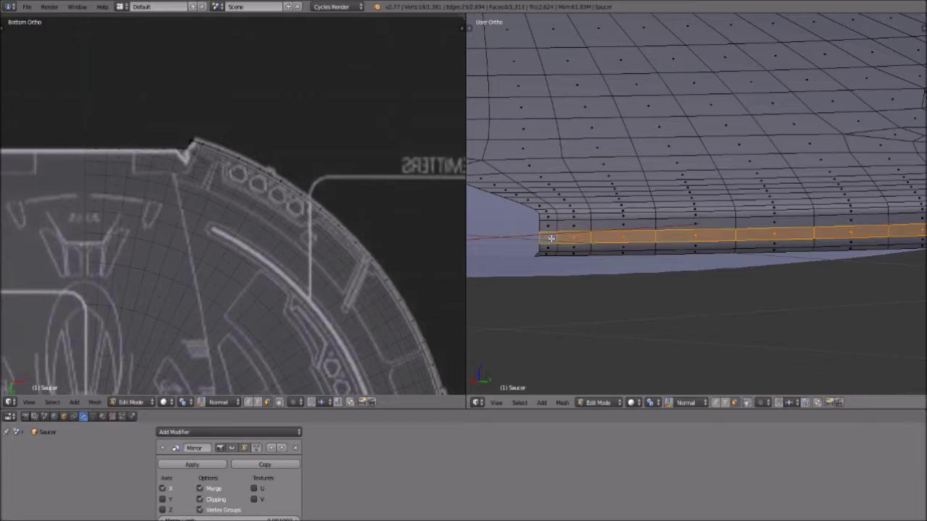
scroll(744, 307, down, 2)
middle_drag(811, 265, 726, 279)
scroll(726, 280, up, 3)
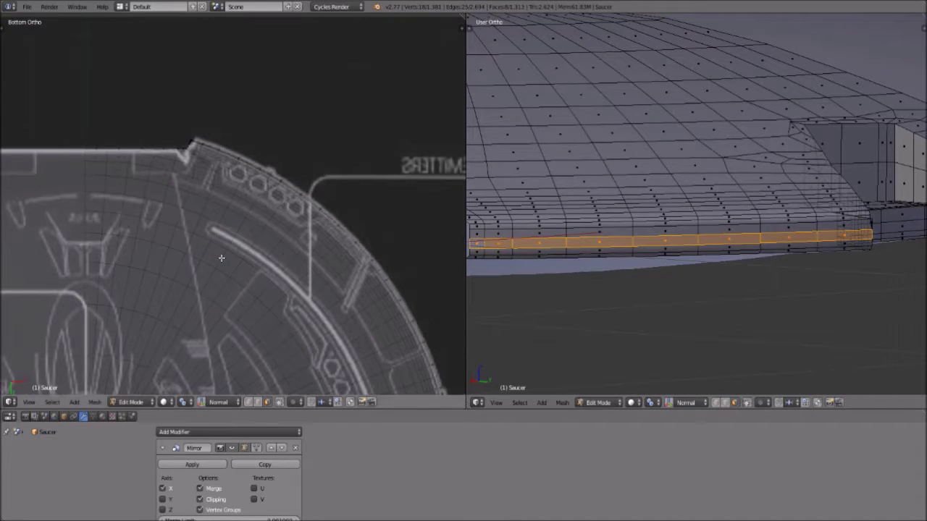
Step: Extrude the selected rim face strip inward along its normal by about 0.036 units to cut the side groove
scroll(259, 284, down, 2)
shift+middle_drag(258, 285, 234, 190)
scroll(275, 265, up, 4)
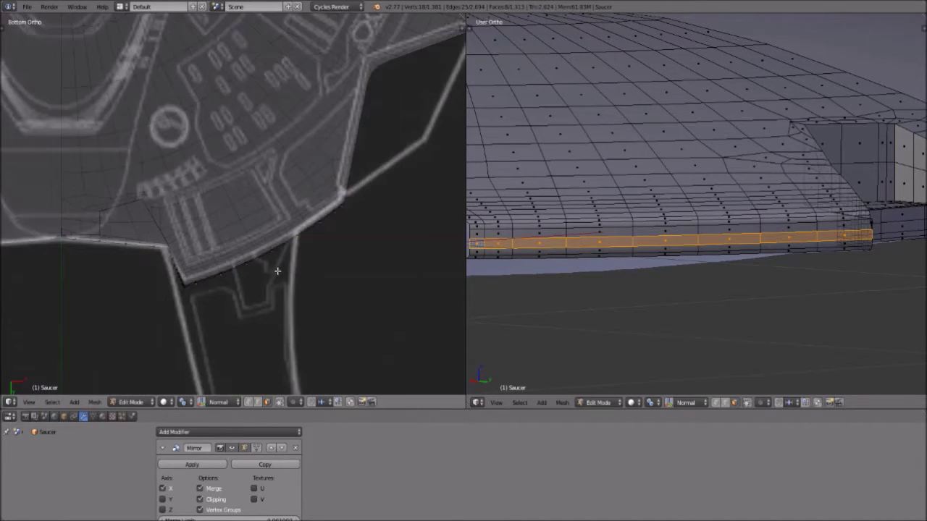
key(e)
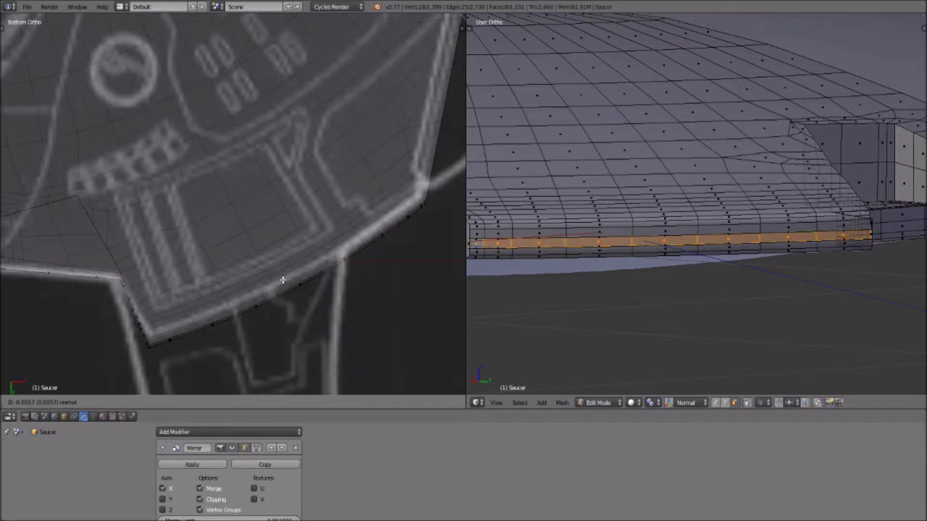
click(282, 279)
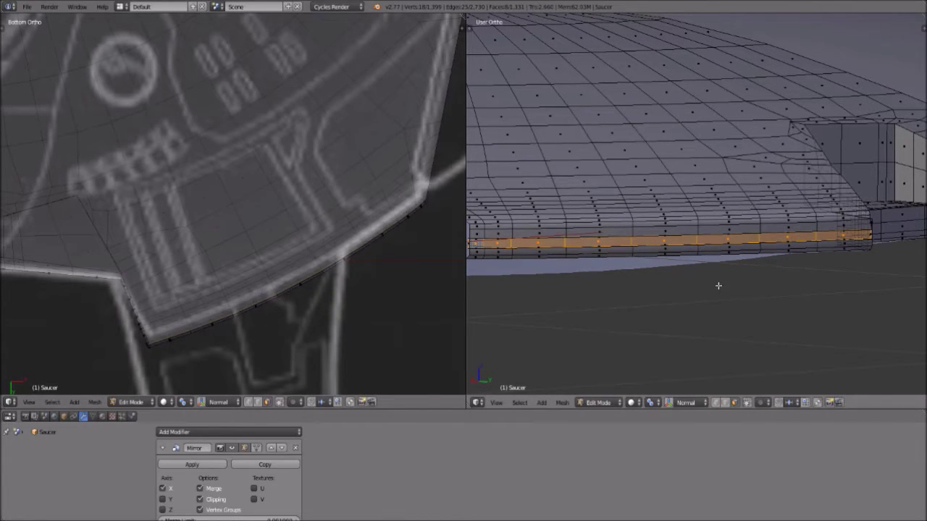
Step: Add an edge loop down the notch wall and slide it in line with the rim groove's inner edge
middle_drag(724, 283, 740, 282)
scroll(735, 279, up, 2)
scroll(656, 248, up, 1)
scroll(844, 256, up, 1)
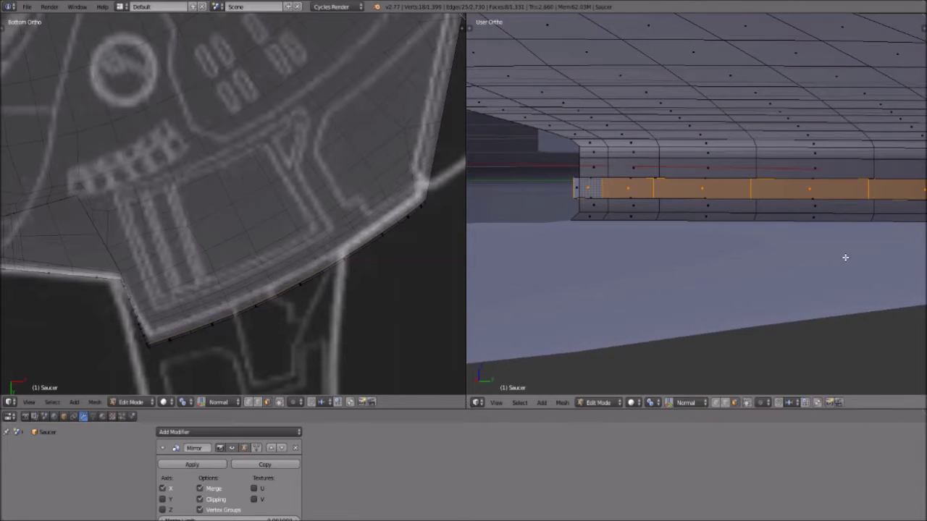
scroll(653, 249, up, 1)
scroll(654, 250, down, 4)
middle_drag(689, 254, 724, 246)
scroll(724, 245, up, 2)
middle_drag(673, 258, 732, 296)
scroll(579, 341, up, 3)
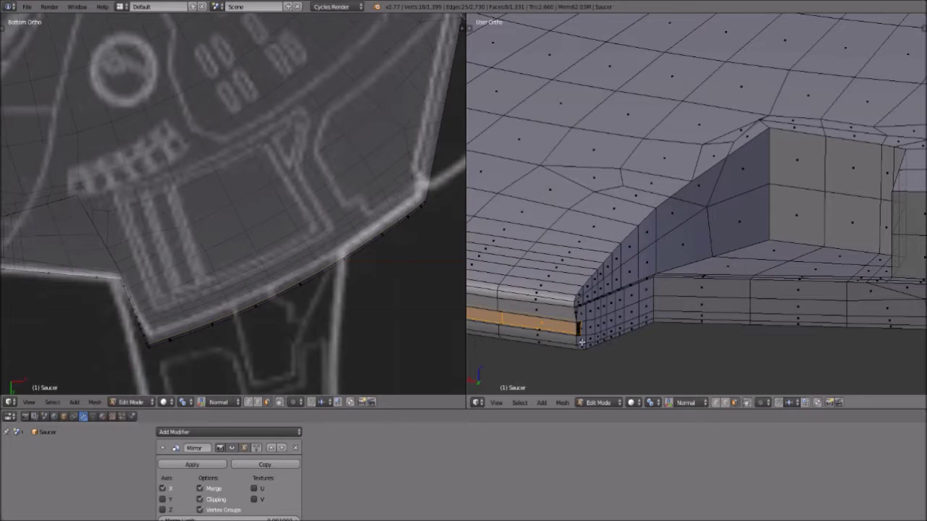
scroll(647, 308, up, 1)
scroll(647, 307, up, 5)
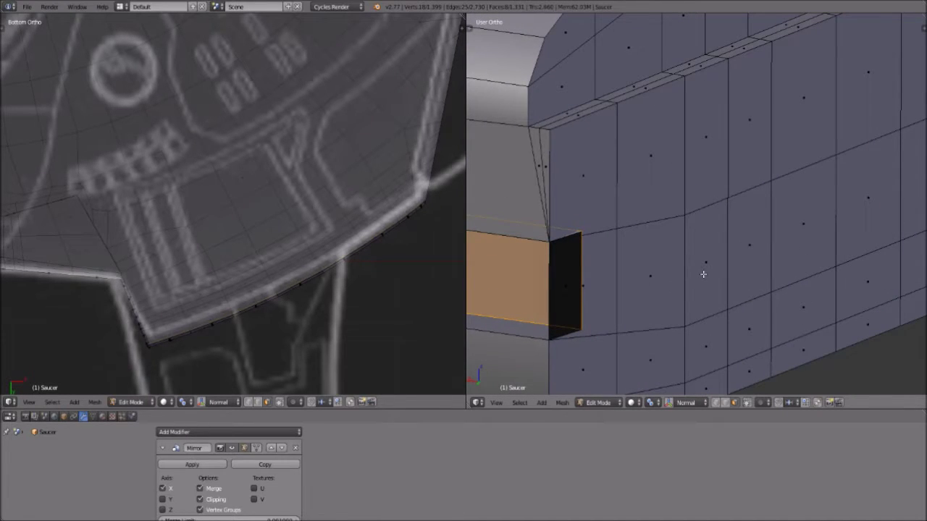
key(ctrl+r)
click(577, 128)
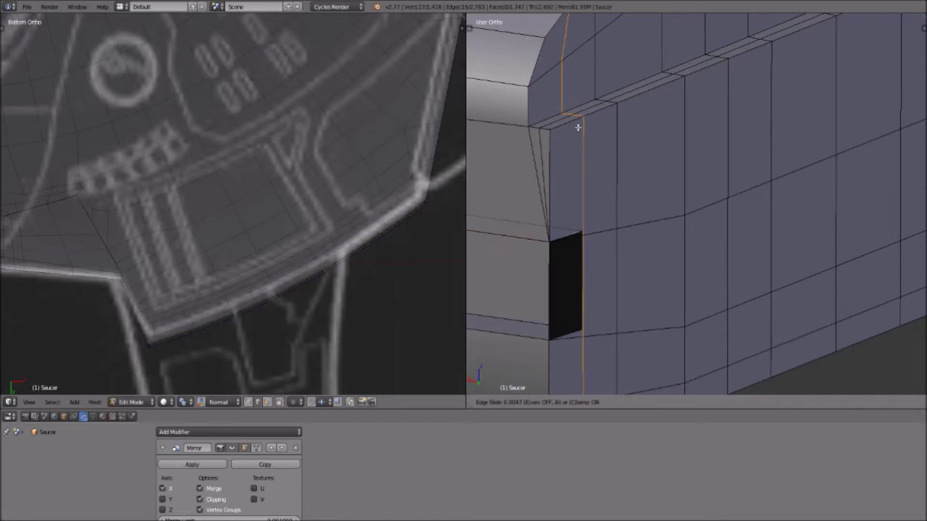
click(577, 127)
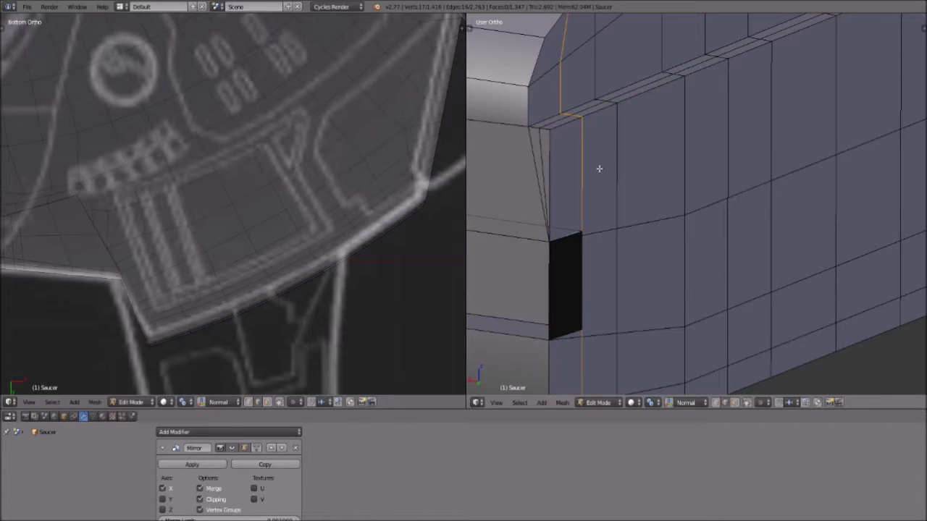
Step: Merge the groove's upper and lower inner corner vertices into the adjacent vertices of the new edge loop
click(716, 403)
right_click(580, 236)
key(x)
click(585, 247)
right_click(581, 334)
key(x)
click(582, 345)
Step: Delete only the narrow face closing the groove's end at the notch wall, plus the leftover vertical edge across it
click(735, 403)
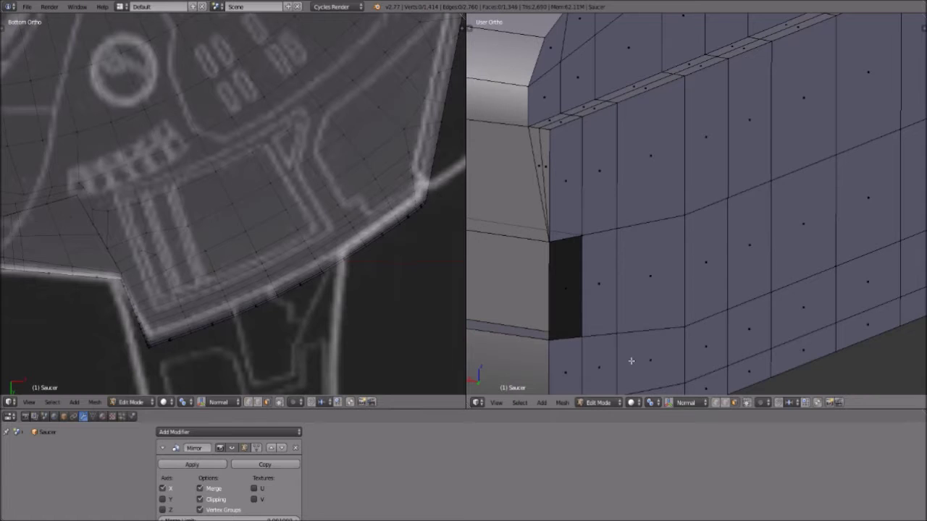
right_click(570, 296)
key(x)
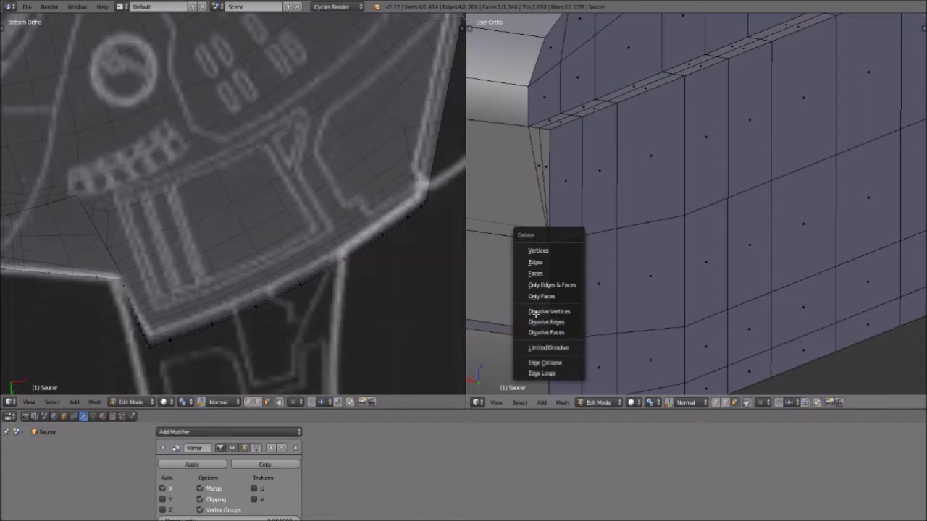
click(553, 294)
scroll(573, 288, up, 1)
click(725, 403)
right_click(564, 262)
key(x)
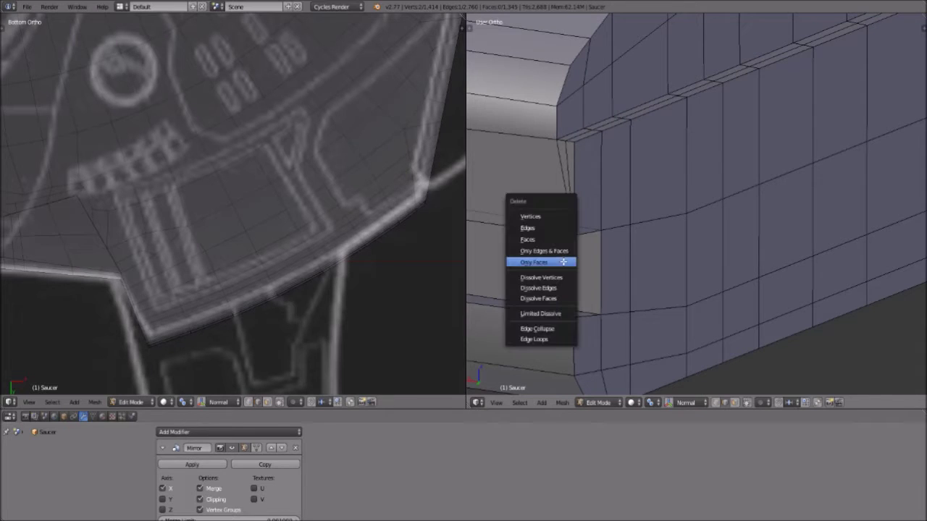
click(548, 228)
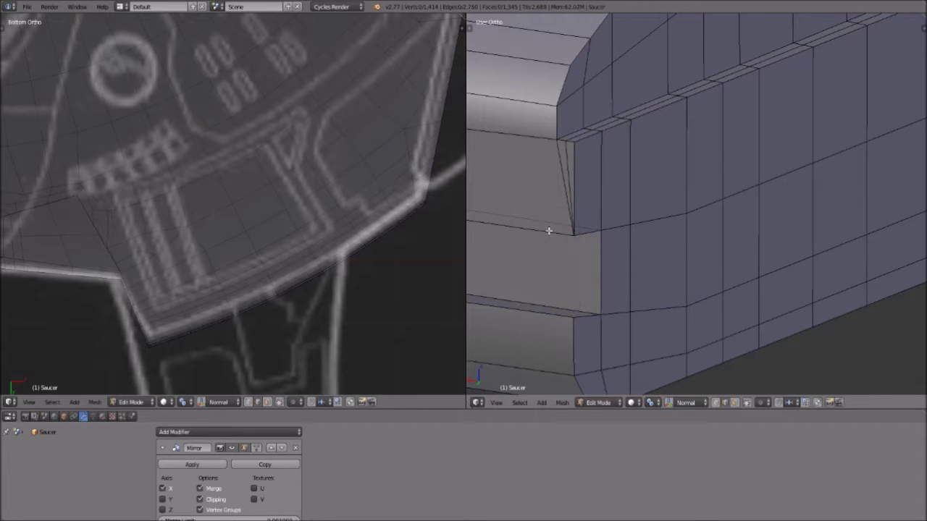
Step: Delete the leftover vertical edge spanning the groove's opposite end
scroll(558, 223, down, 8)
middle_drag(581, 201, 673, 237)
scroll(668, 236, up, 4)
scroll(667, 236, up, 5)
right_click(567, 254)
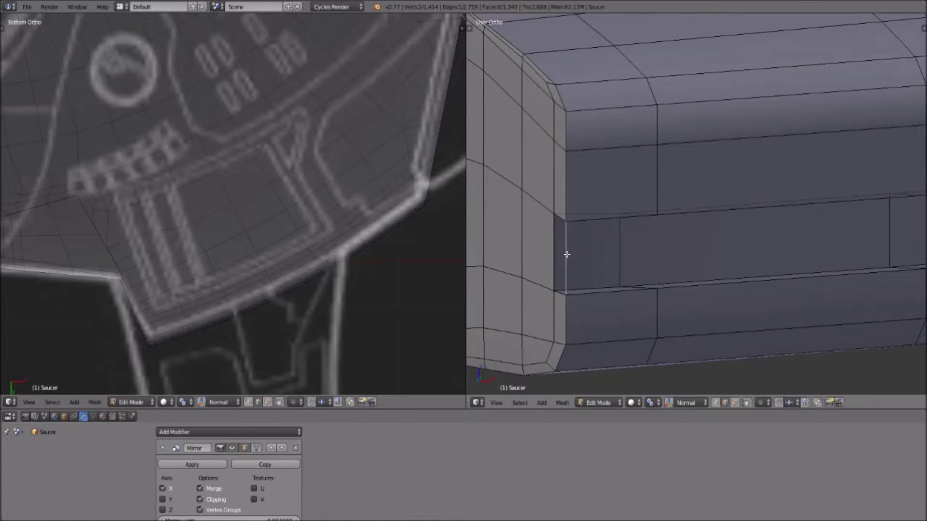
key(x)
click(571, 253)
Step: Leave mesh editing and compare the grooved saucer with the bottom and top blueprints
middle_drag(571, 253, 751, 258)
click(598, 403)
click(608, 378)
scroll(846, 204, down, 3)
scroll(800, 150, down, 3)
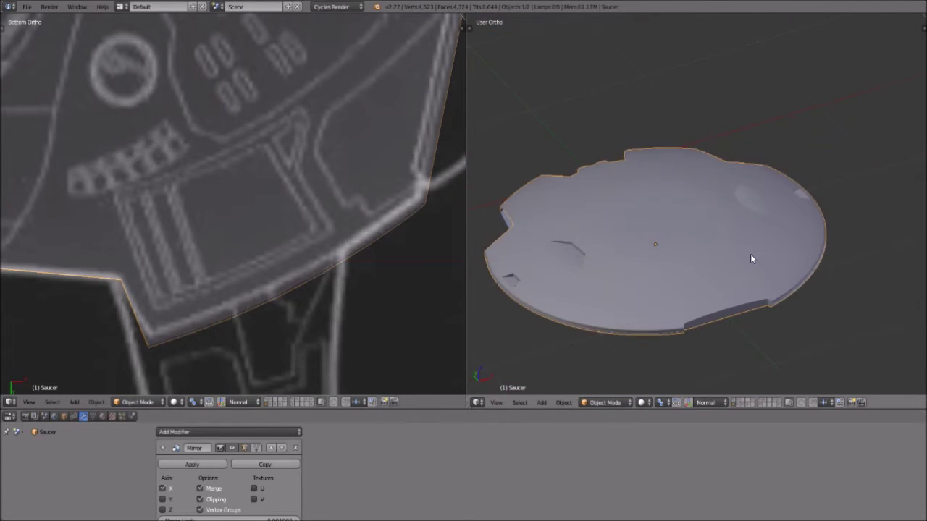
scroll(284, 156, down, 5)
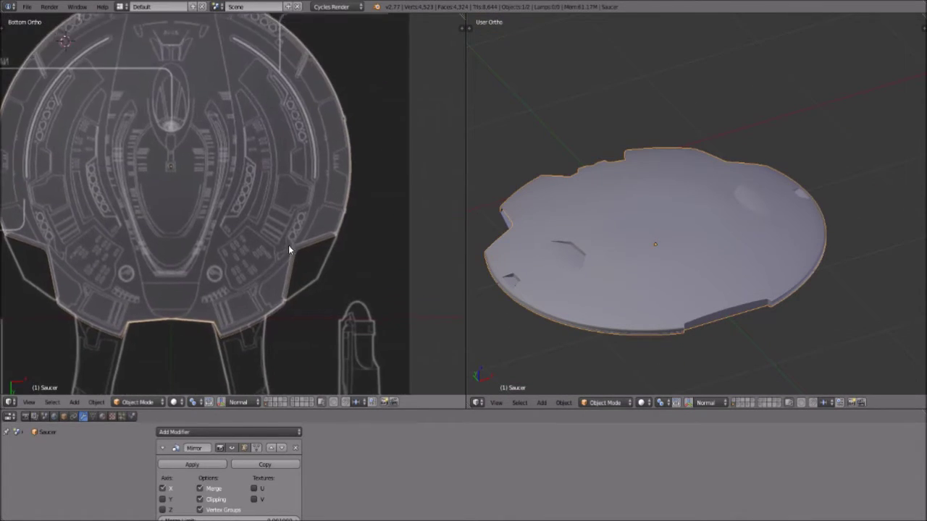
shift+middle_drag(288, 245, 295, 268)
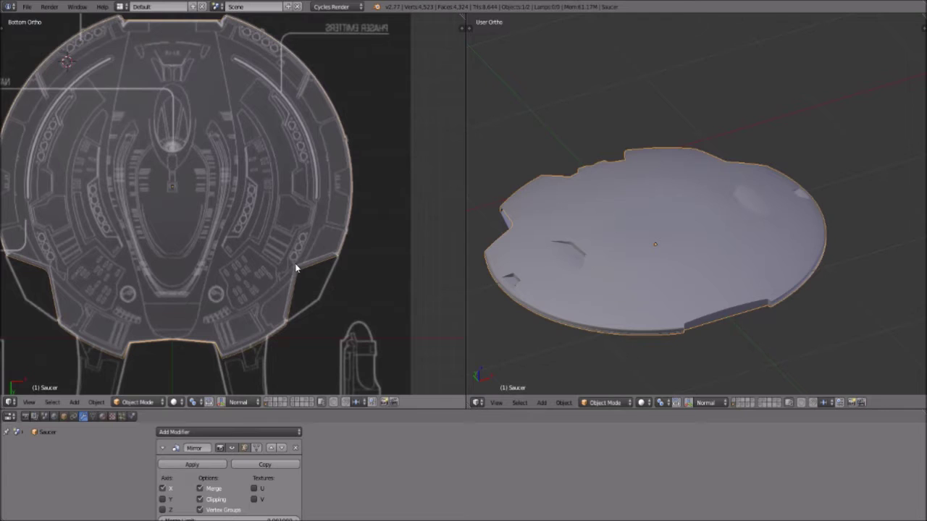
click(29, 402)
click(52, 356)
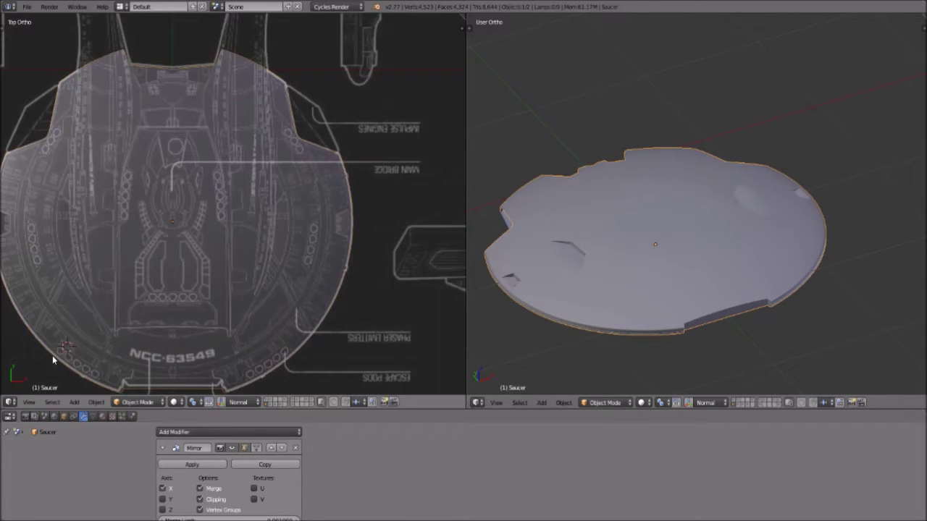
scroll(240, 174, up, 2)
scroll(720, 262, down, 4)
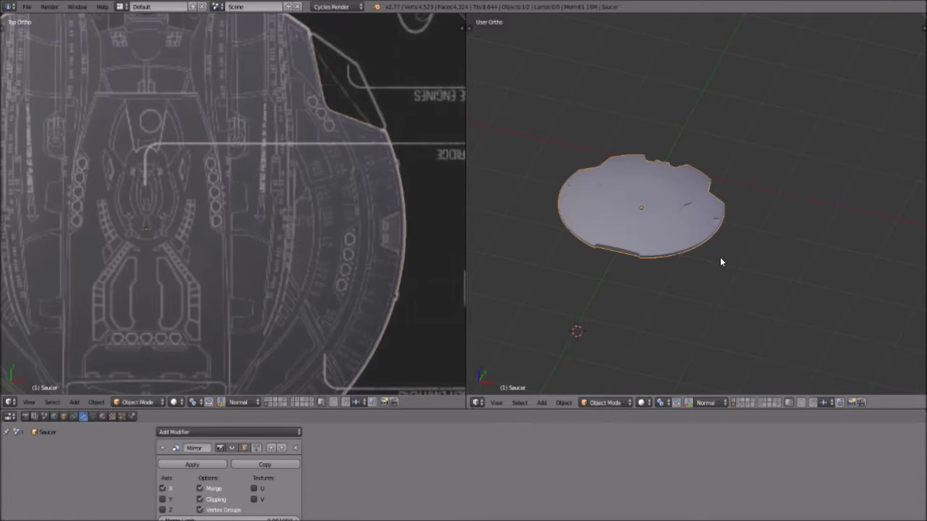
Step: Examine the saucer's wireframe in Edit Mode, then compare the solid object with the top blueprint in Object Mode
click(622, 403)
click(628, 379)
scroll(673, 261, up, 6)
scroll(692, 264, down, 4)
scroll(693, 267, up, 4)
scroll(693, 270, down, 5)
scroll(695, 271, up, 5)
scroll(695, 273, down, 3)
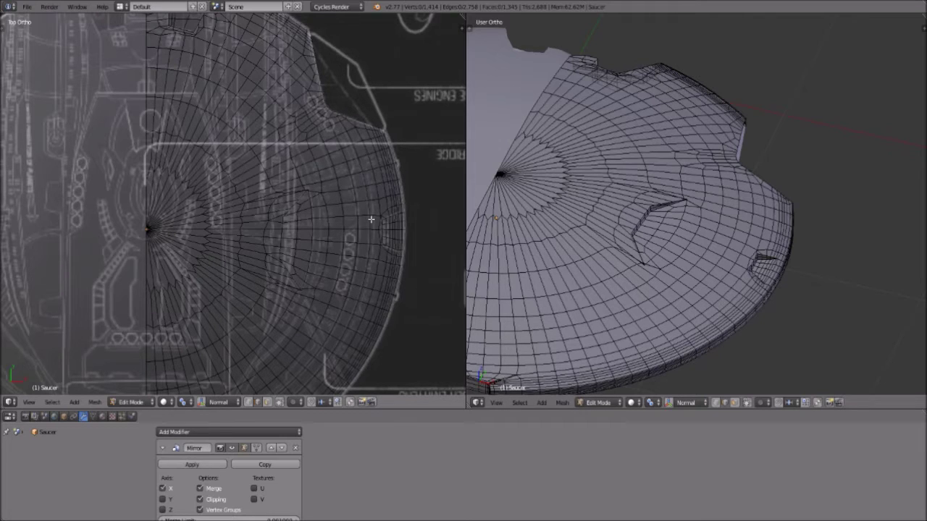
click(154, 403)
click(139, 391)
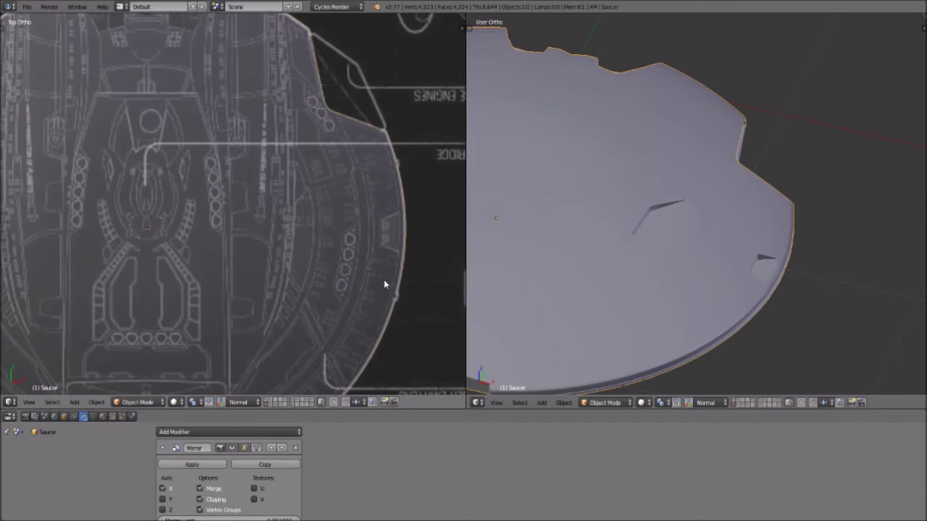
scroll(358, 352, down, 4)
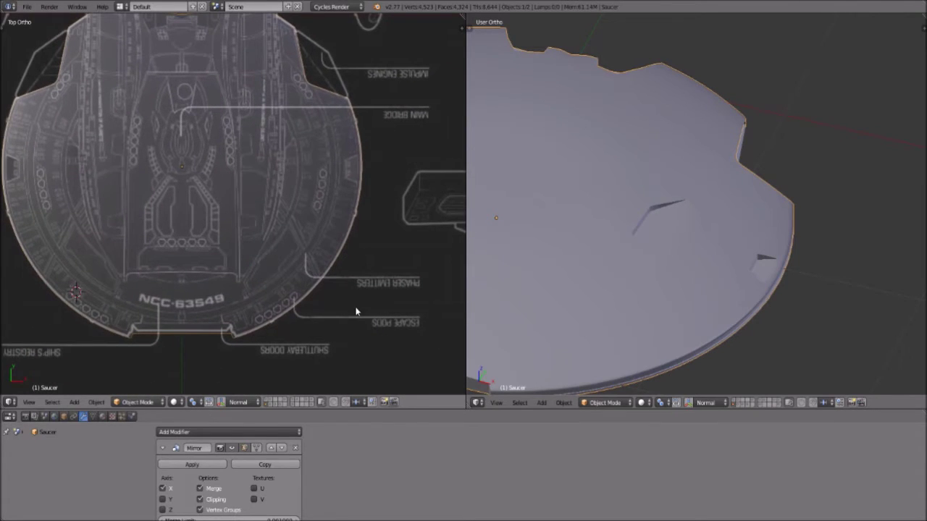
Step: Inspect the saucer's mesh around the front notch in Edit Mode and return to Object Mode to check the rim
click(602, 403)
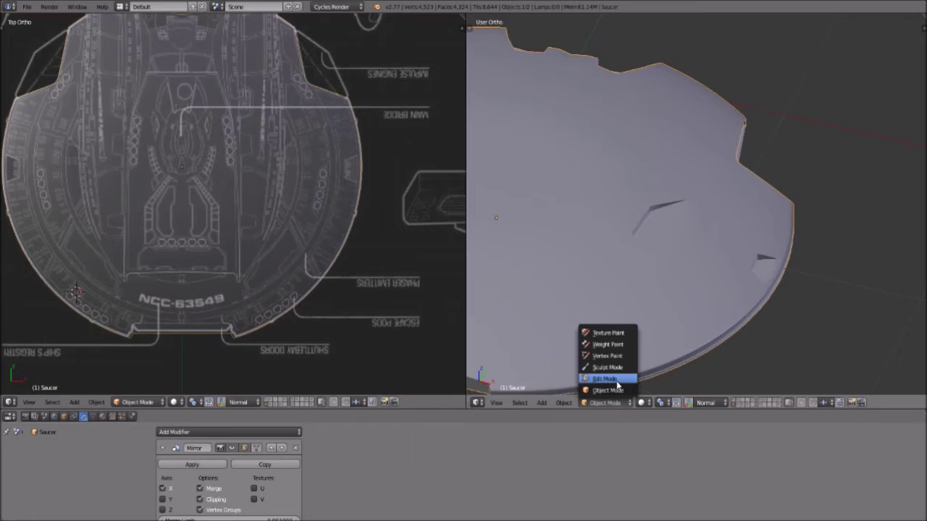
click(608, 379)
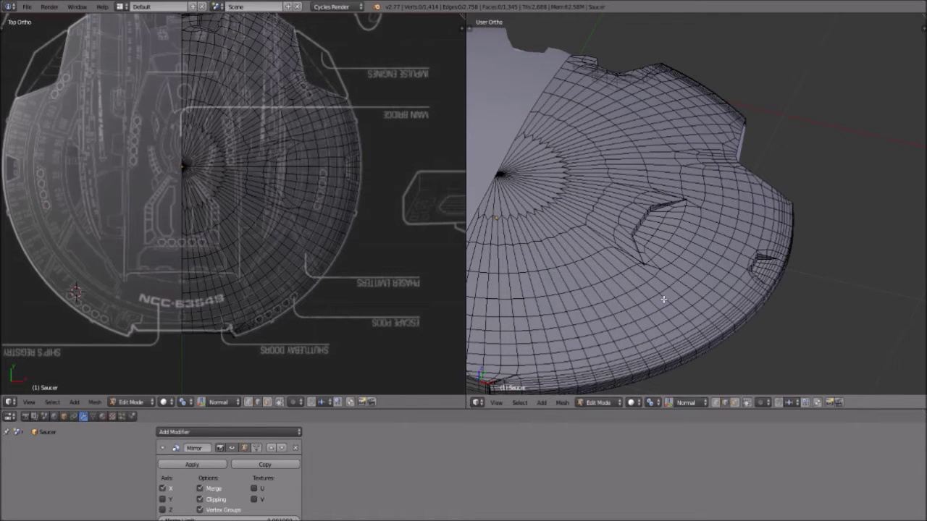
scroll(724, 215, up, 4)
scroll(721, 213, down, 7)
middle_drag(702, 227, 654, 260)
scroll(653, 260, up, 6)
middle_drag(771, 259, 686, 308)
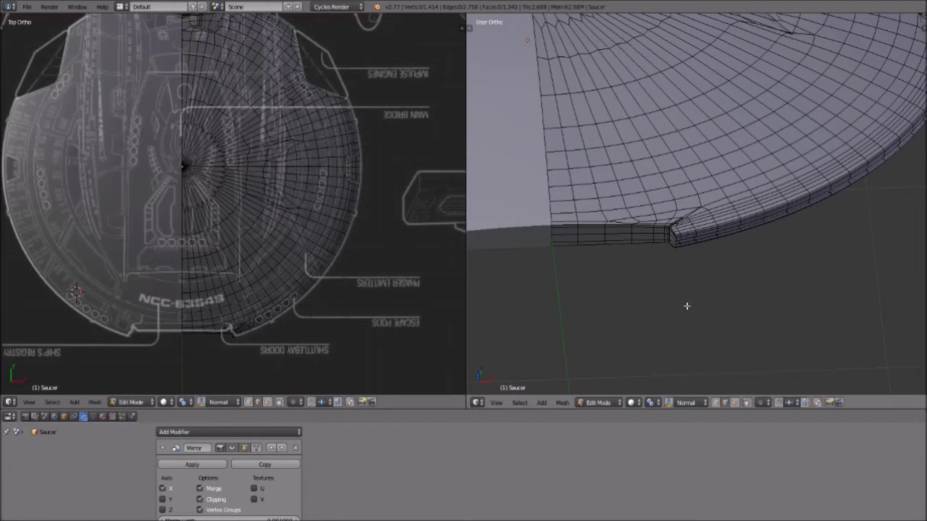
scroll(662, 250, down, 3)
middle_drag(663, 250, 655, 275)
click(598, 402)
click(600, 385)
middle_drag(652, 180, 661, 217)
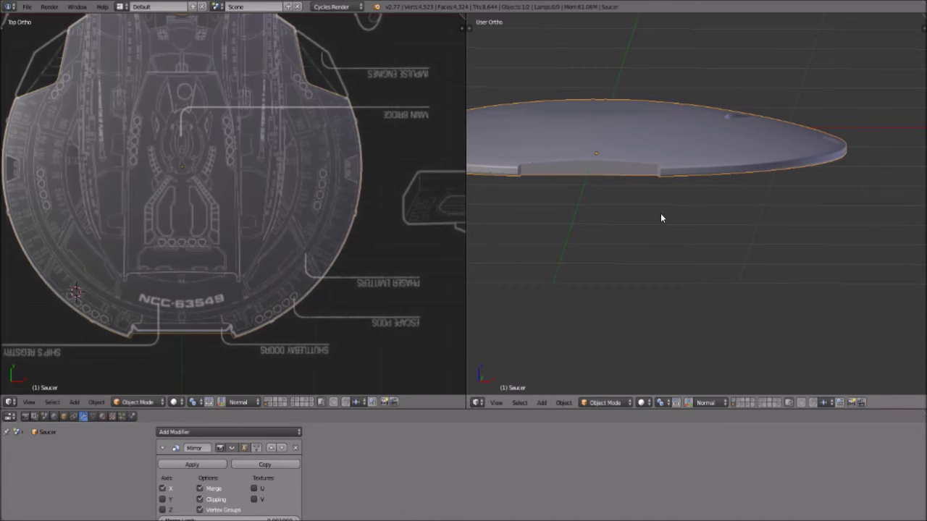
Step: Show the layers holding the other ship parts alongside the saucer, including the nacelles, pylons, bridge dome and lower hull
scroll(338, 191, down, 3)
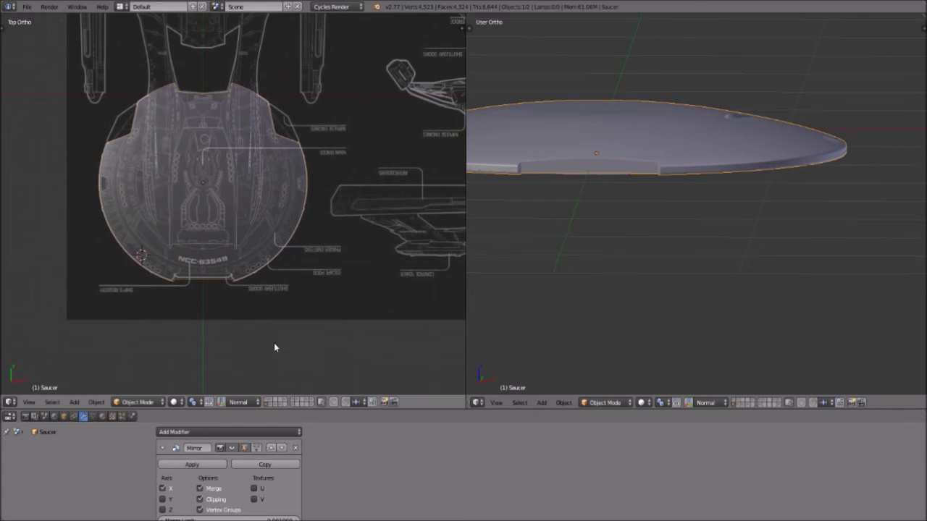
shift+click(266, 404)
shift+click(271, 407)
shift+click(276, 404)
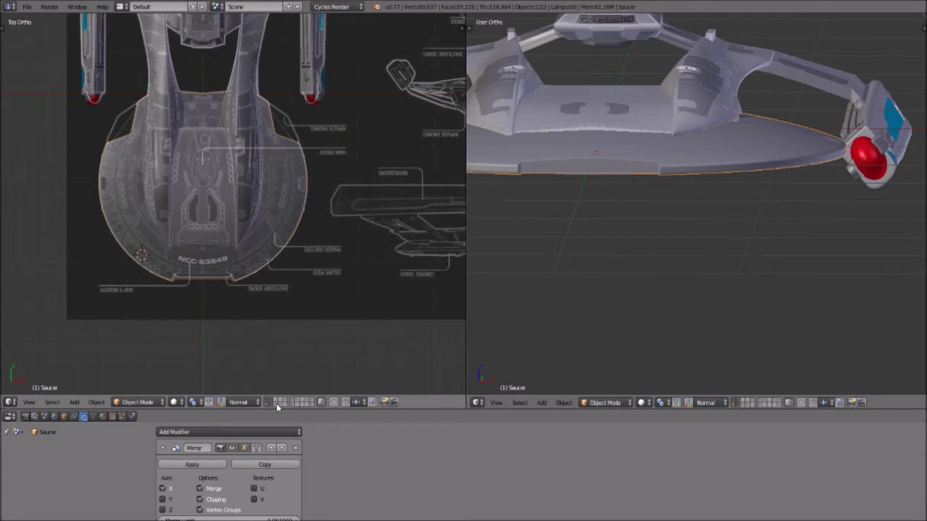
middle_drag(196, 236, 180, 37)
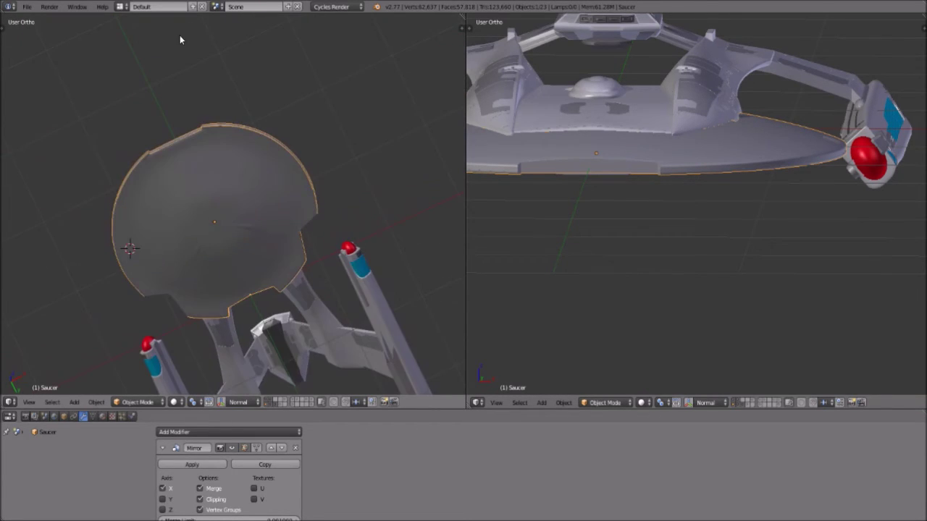
middle_drag(265, 296, 251, 405)
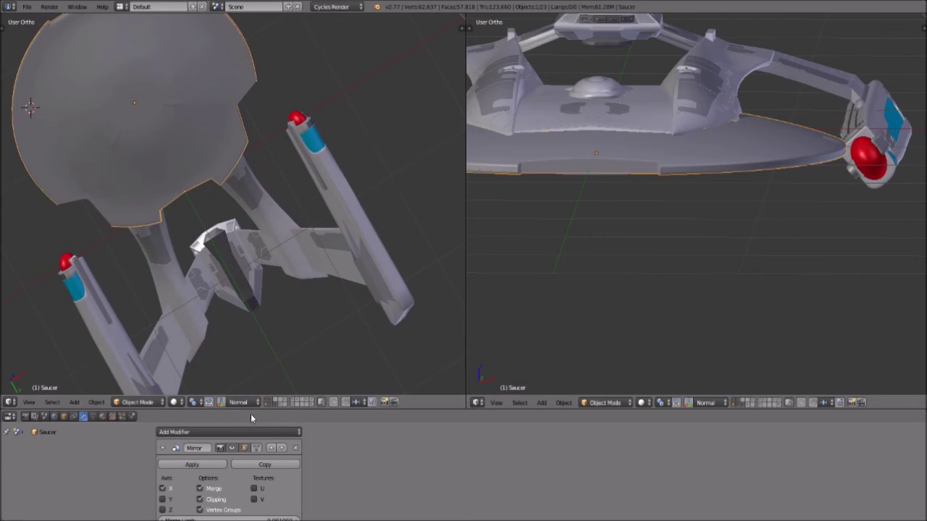
shift+click(280, 404)
Step: Select the Pylons object and examine the assembled ship from above and from the front
right_click(260, 208)
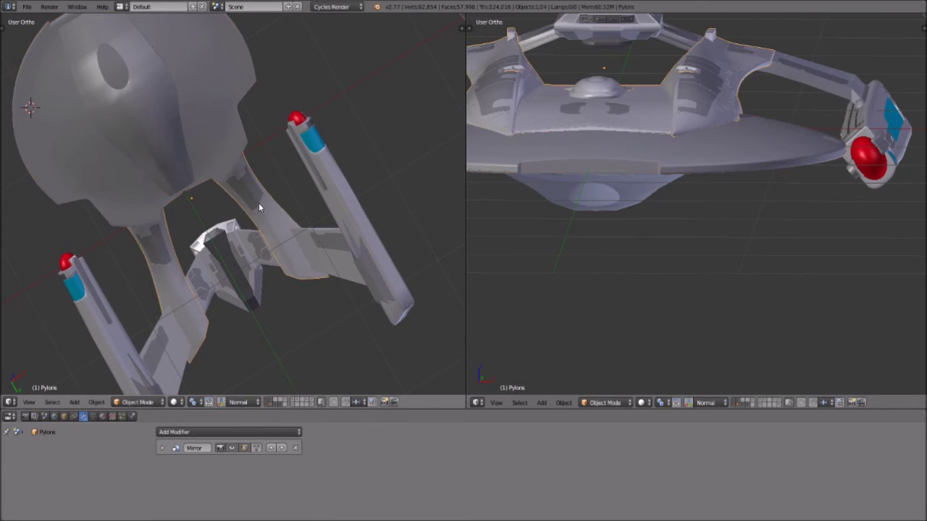
right_click(258, 206)
middle_drag(314, 238, 122, 218)
scroll(152, 228, down, 4)
scroll(190, 244, up, 5)
scroll(226, 251, down, 4)
shift+middle_drag(244, 205, 297, 234)
scroll(251, 277, up, 5)
scroll(246, 274, down, 2)
scroll(288, 230, up, 1)
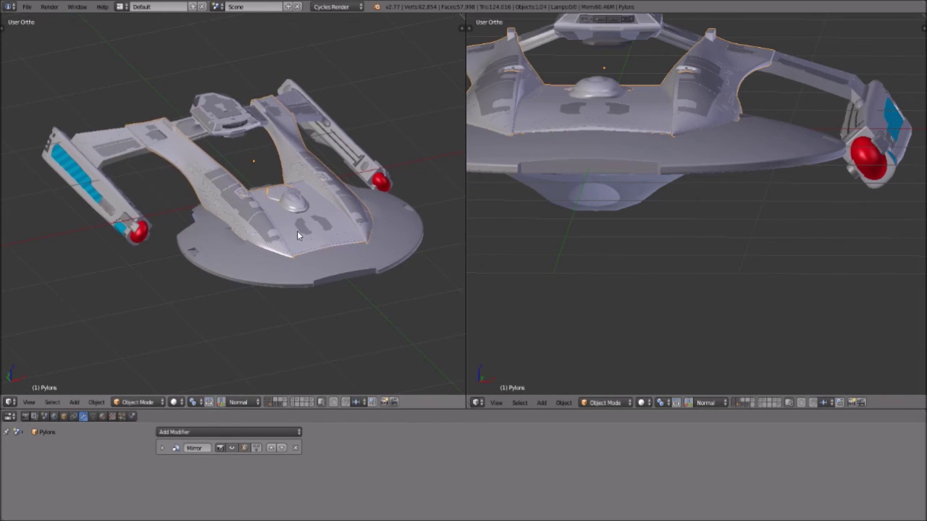